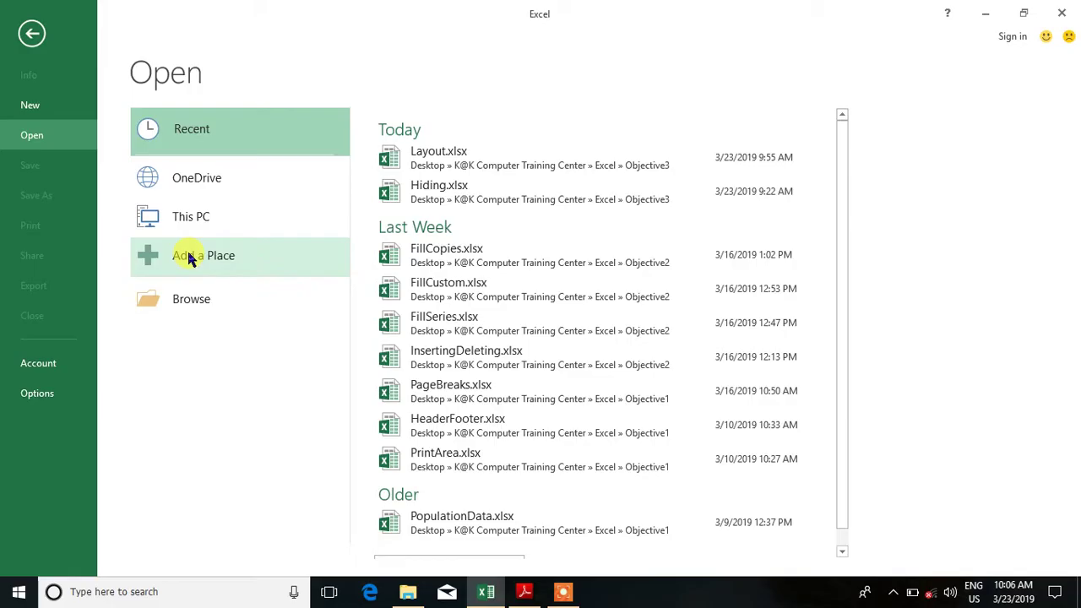
Step: Create a blank workbook and fill cells A1:A10 with the number series 1 to 10
{"action": "left_click", "coordinate": [29, 105]}
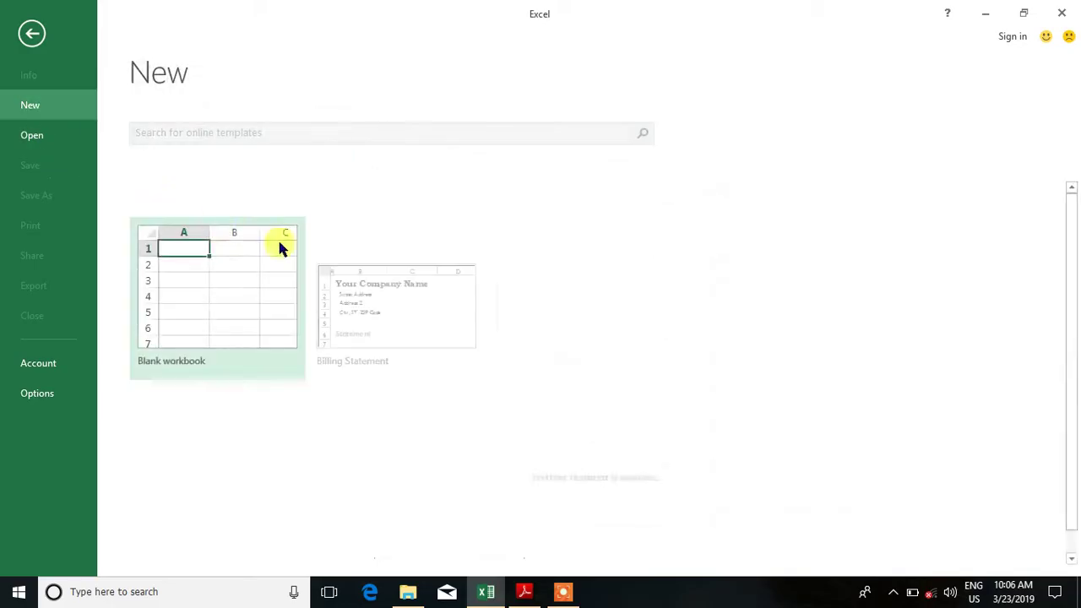
{"action": "left_click", "coordinate": [202, 275]}
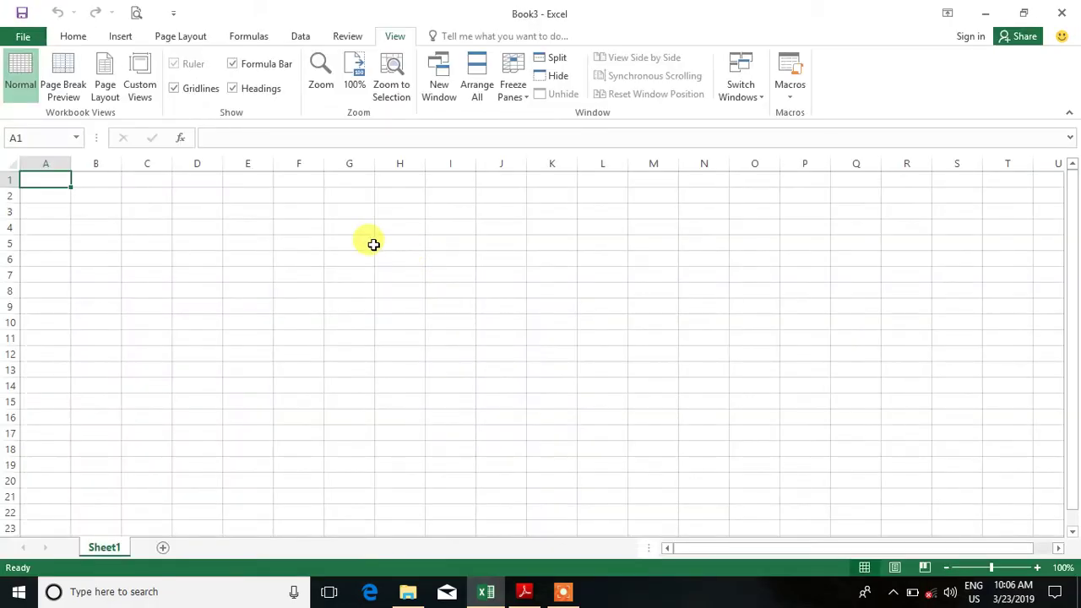
{"action": "type", "text": "1"}
{"action": "key", "text": "Return"}
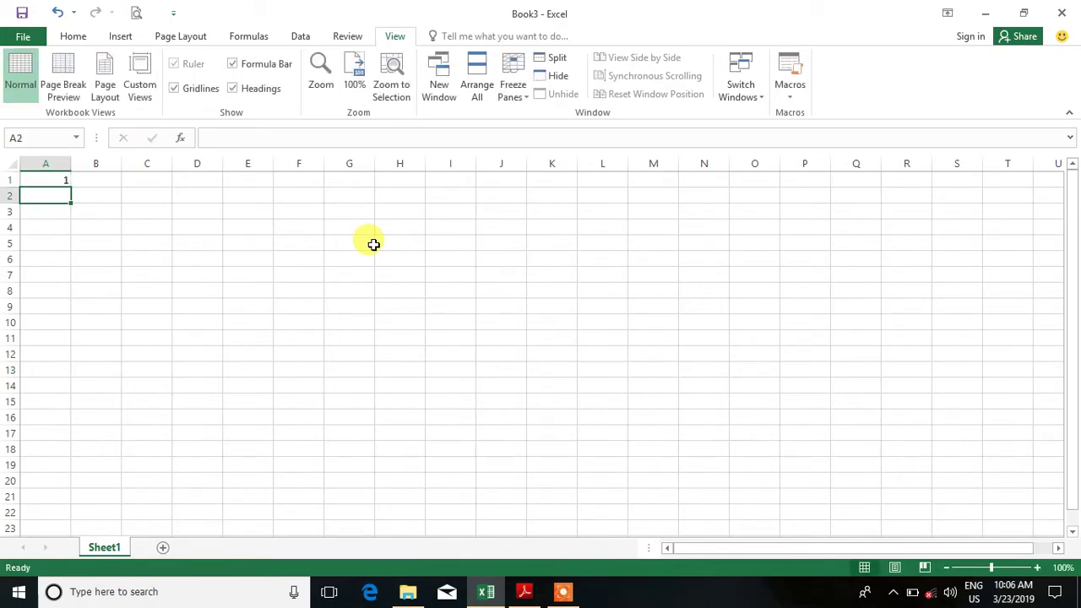
{"action": "type", "text": "2"}
{"action": "key", "text": "Return"}
{"action": "left_click_drag", "start_coordinate": [62, 177], "coordinate": [74, 339]}
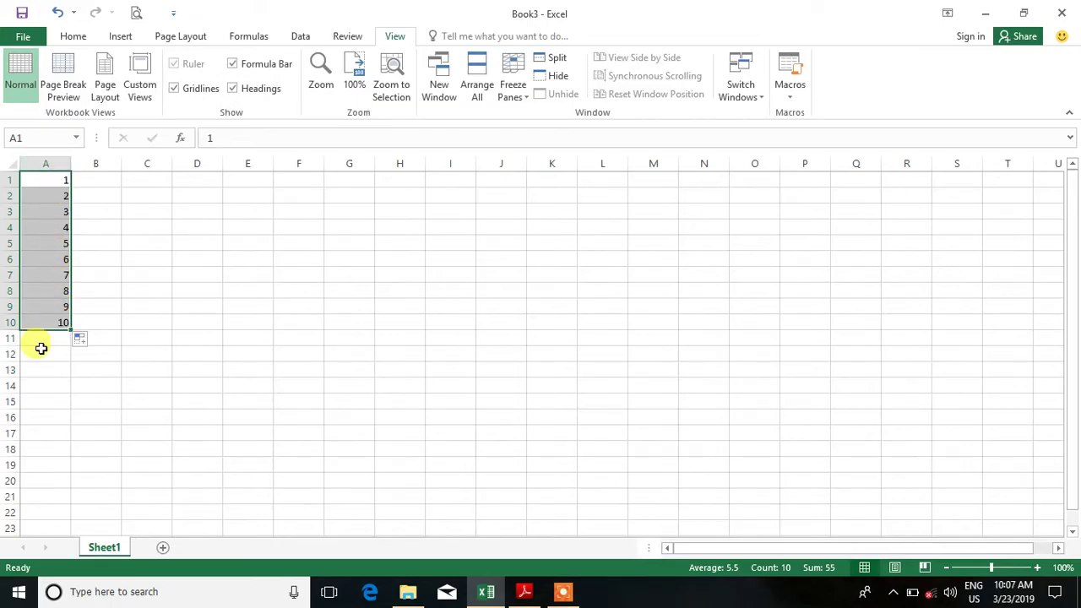
Step: Try AutoSum on the selected numbers in A1:A10 and undo the total
{"action": "left_click", "coordinate": [76, 37]}
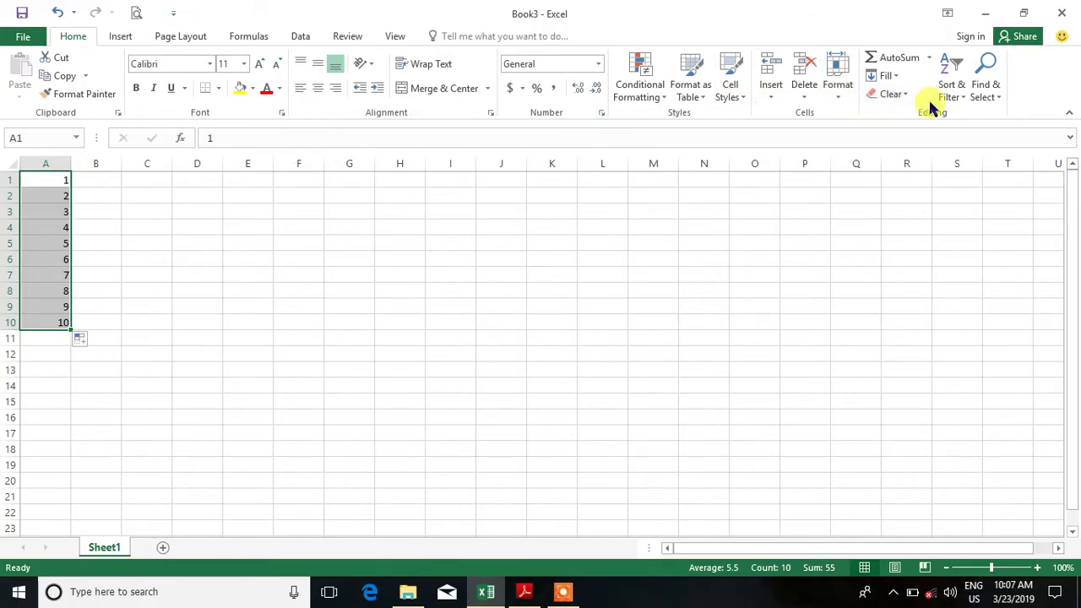
{"action": "left_click", "coordinate": [914, 57]}
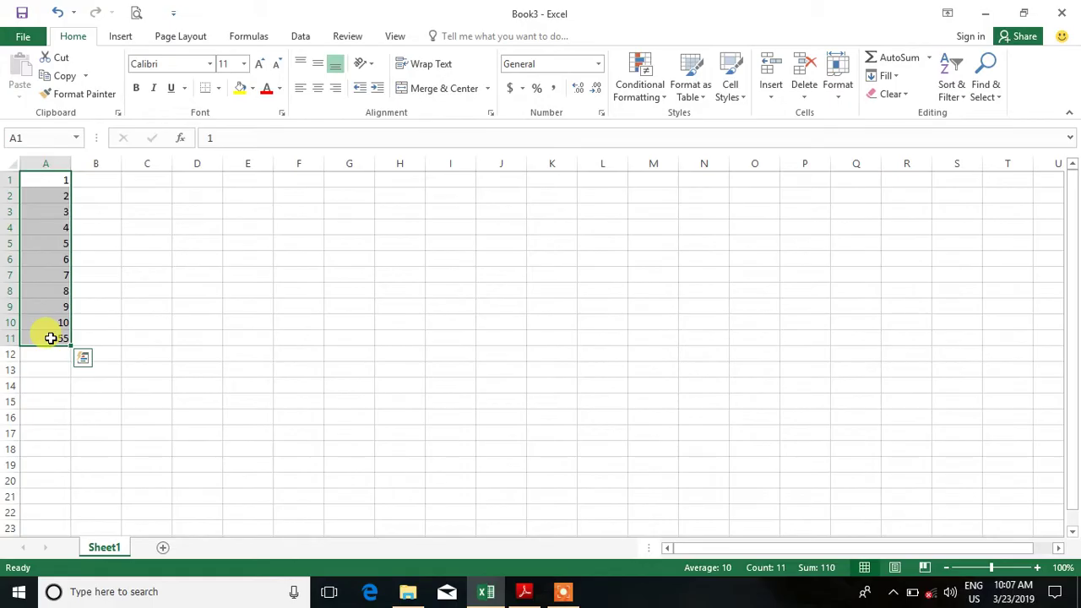
{"action": "key", "text": "ctrl+z"}
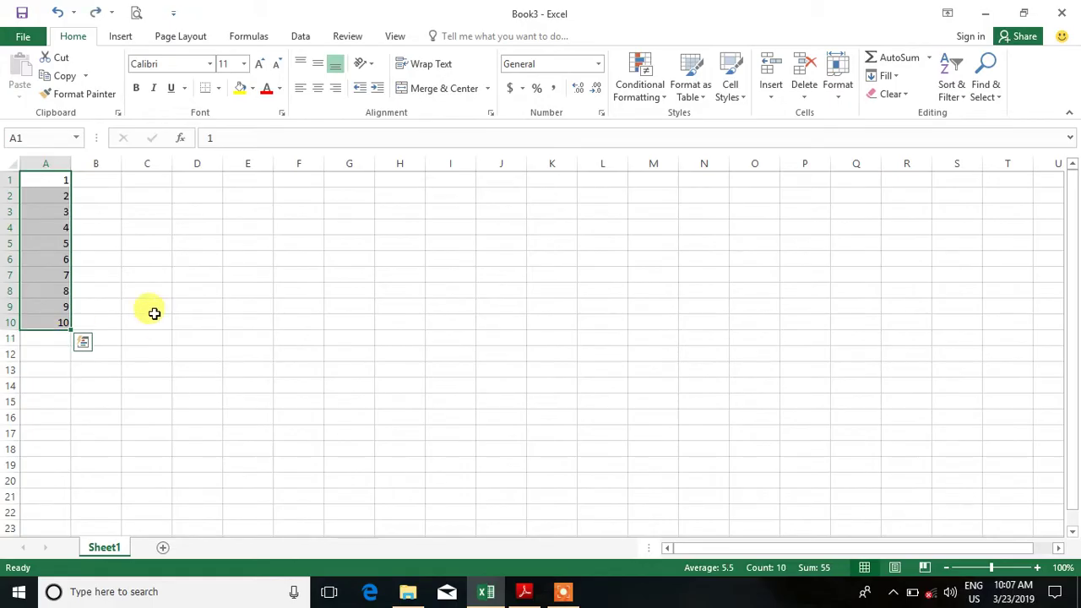
Step: Select the range A1:A10 again and total it with AutoSum
{"action": "left_click_drag", "start_coordinate": [62, 183], "coordinate": [50, 328]}
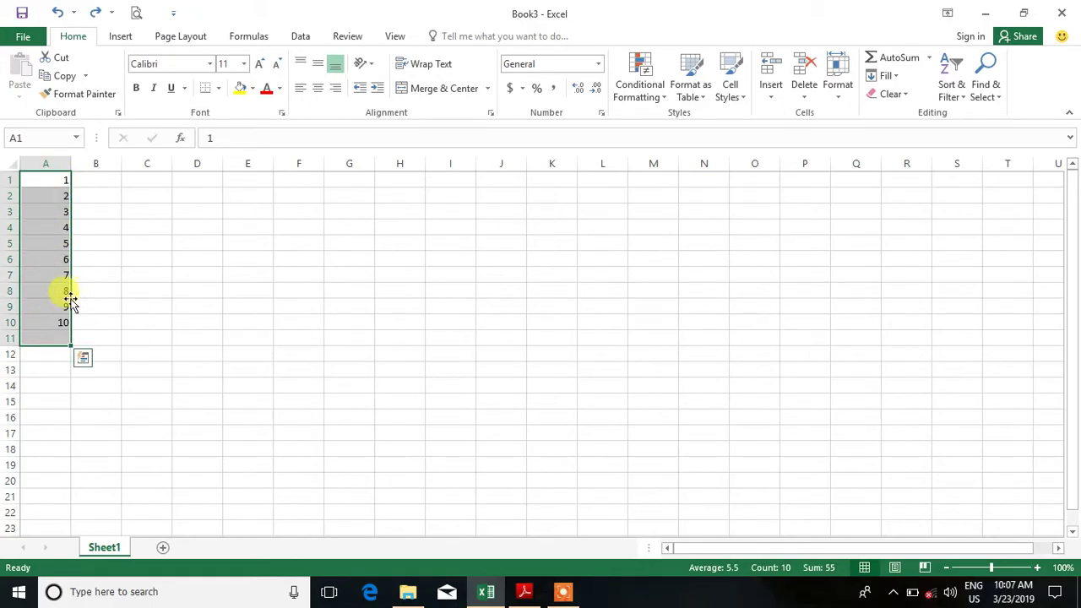
{"action": "left_click_drag", "start_coordinate": [46, 185], "coordinate": [49, 326]}
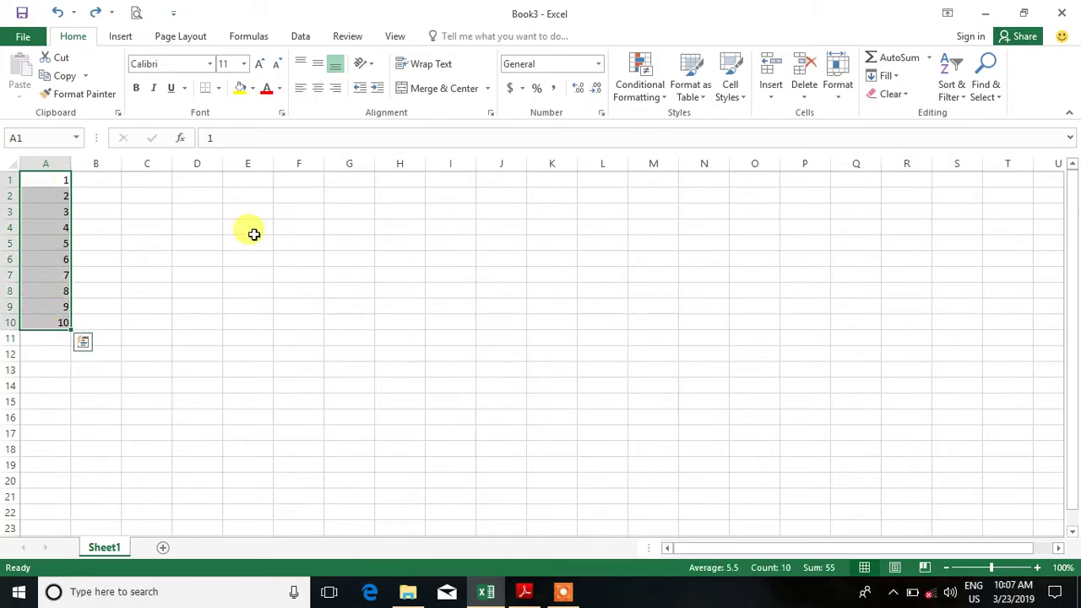
{"action": "left_click", "coordinate": [886, 58]}
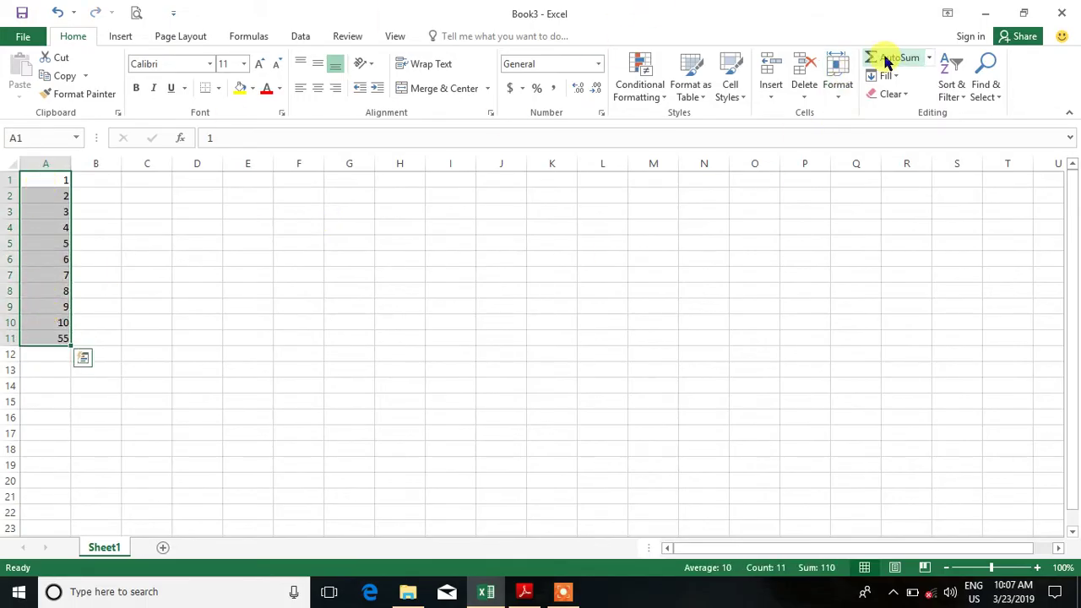
Step: Check the AutoSum instructions in the Adobe Reader guide, return to Excel, and replace the A1:A10 total using AutoSum from the Function Library
{"action": "key", "text": "alt+Tab"}
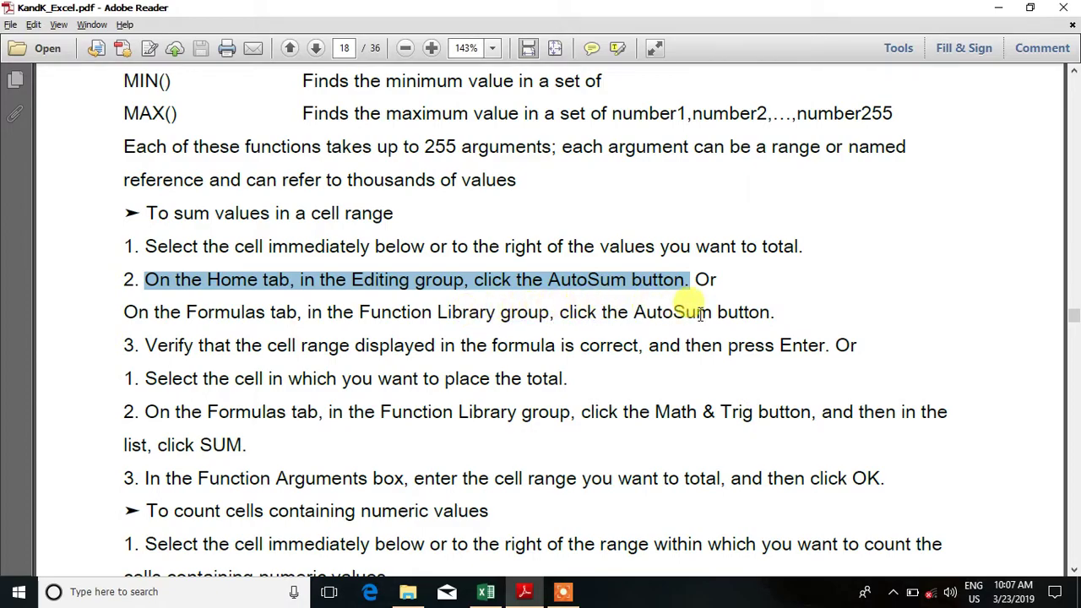
{"action": "key", "text": "alt+Tab"}
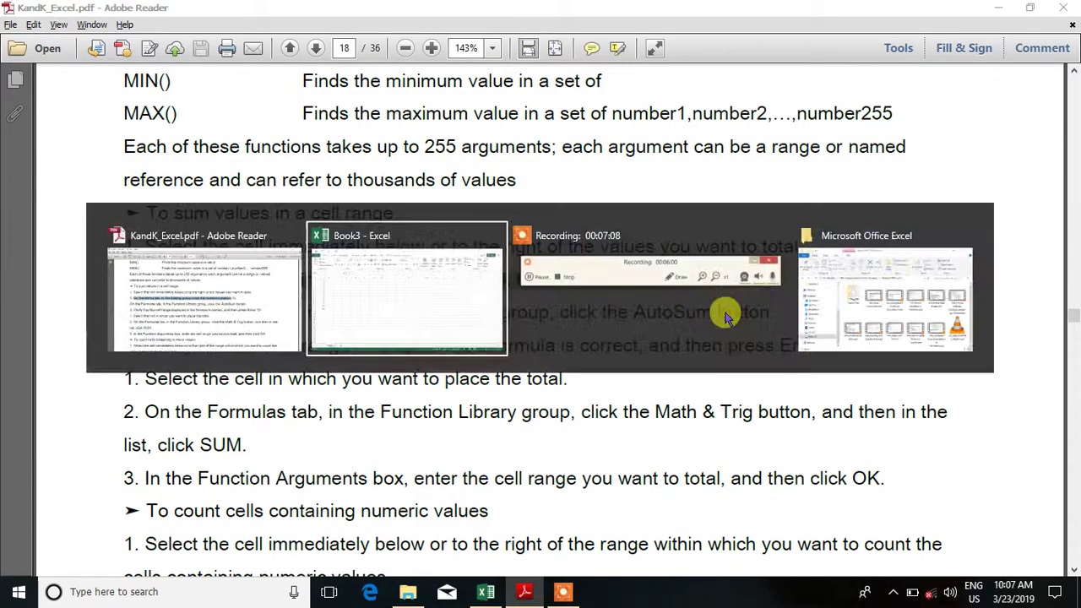
{"action": "left_click", "coordinate": [249, 36]}
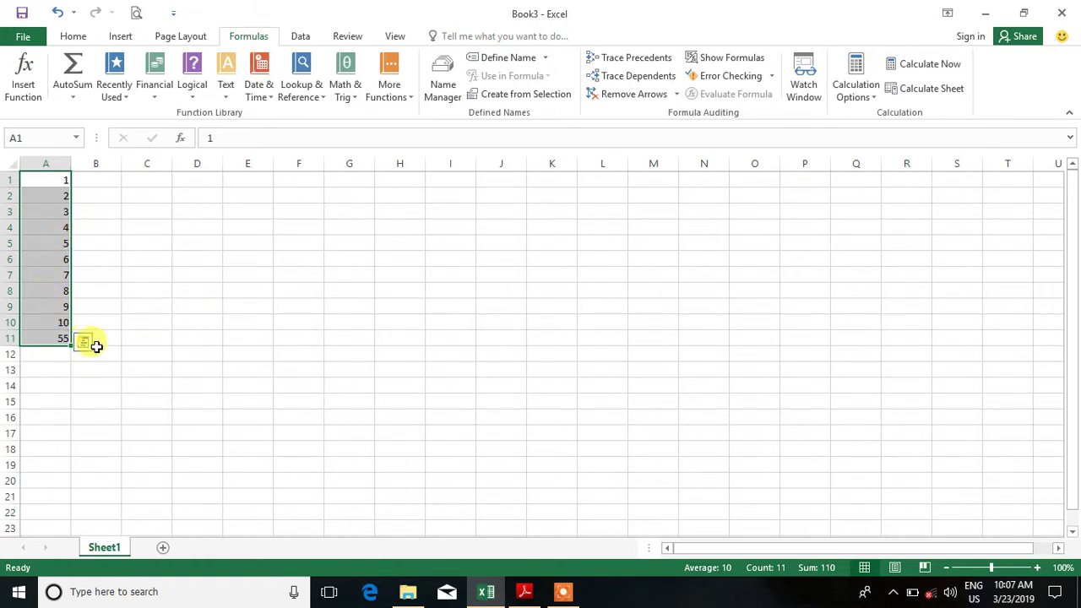
{"action": "key", "text": "ctrl+z"}
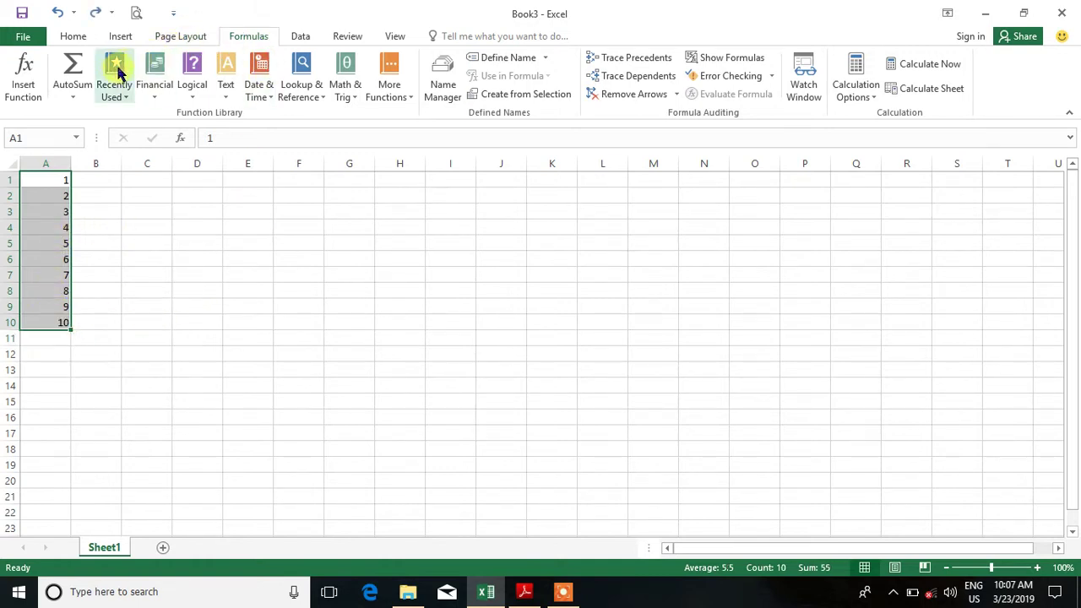
{"action": "left_click", "coordinate": [75, 97]}
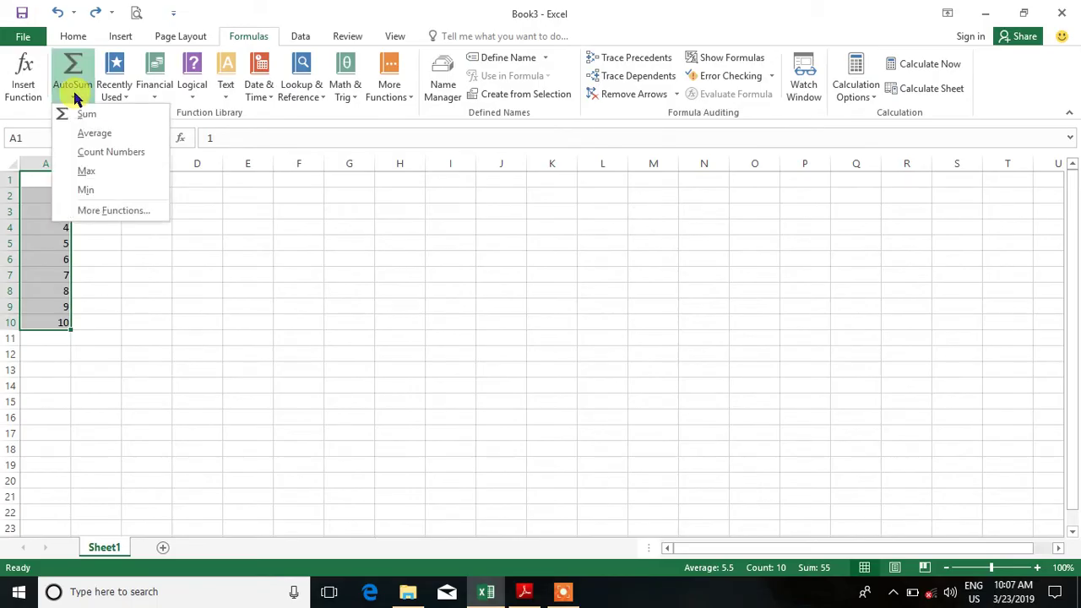
{"action": "left_click", "coordinate": [90, 64]}
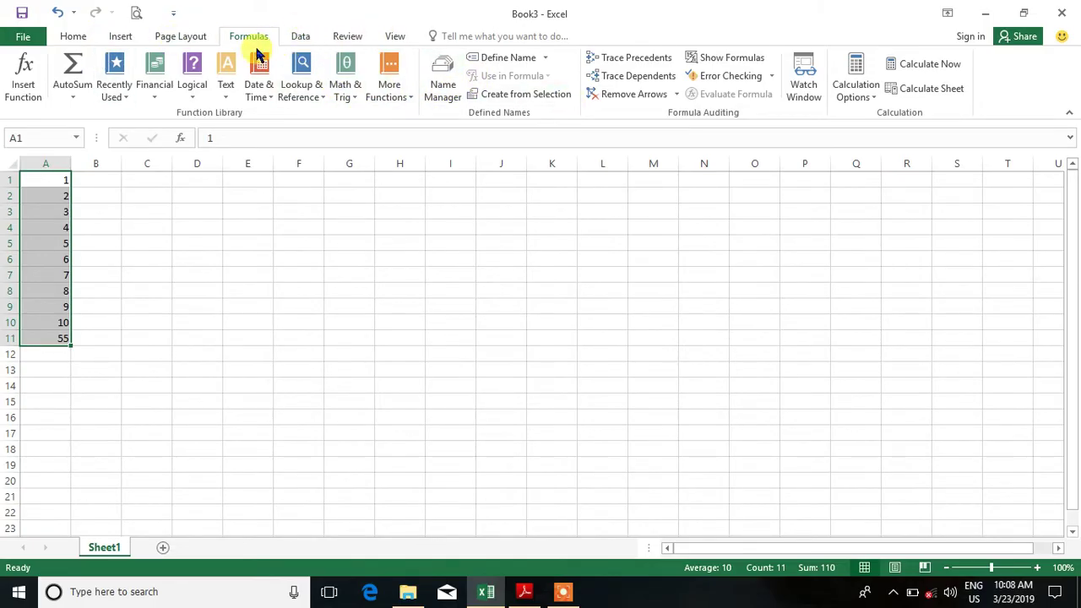
Step: Switch to the Adobe Reader guide and highlight the Function Library AutoSum instruction and the one about verifying the cell range
{"action": "key", "text": "alt+Tab"}
{"action": "left_click_drag", "start_coordinate": [184, 312], "coordinate": [724, 311]}
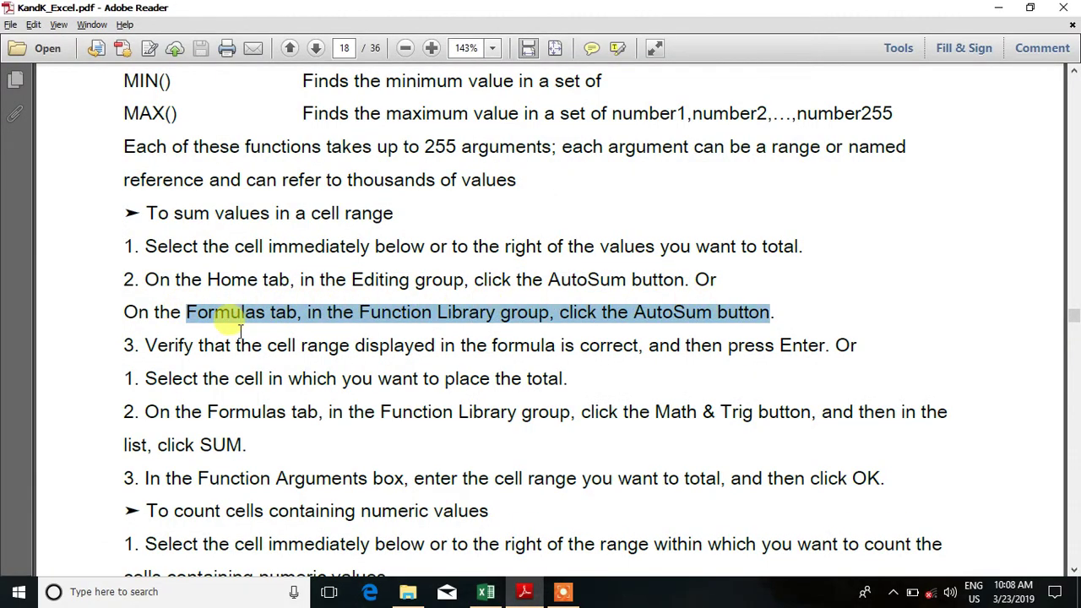
{"action": "left_click", "coordinate": [152, 346]}
{"action": "left_click_drag", "start_coordinate": [155, 349], "coordinate": [644, 346]}
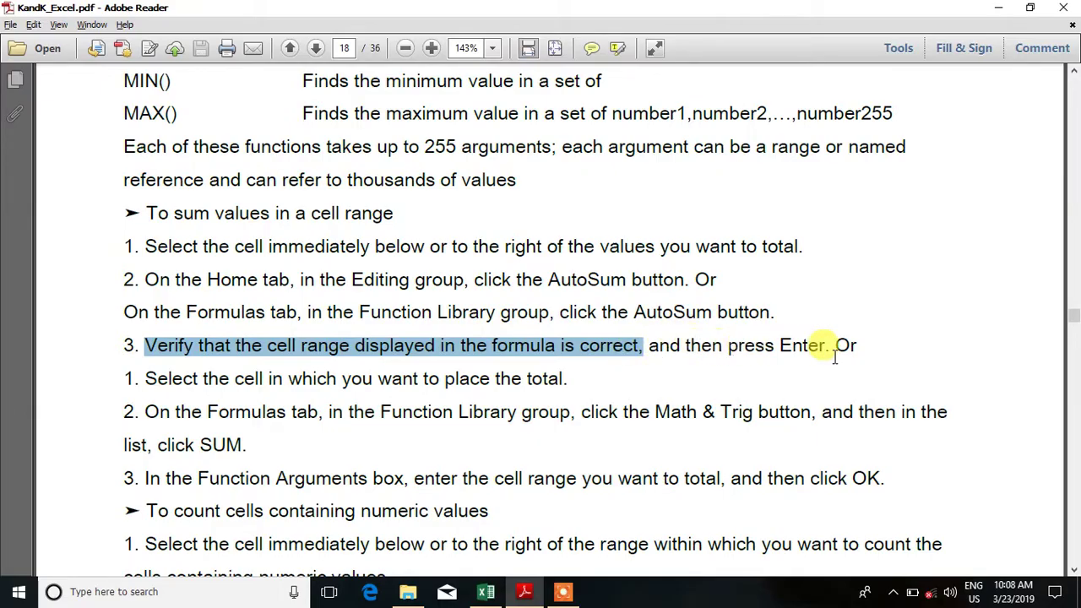
Step: Switch back to Excel, remove the total in A11, and sum A1:A10 again with AutoSum
{"action": "key", "text": "alt+Tab"}
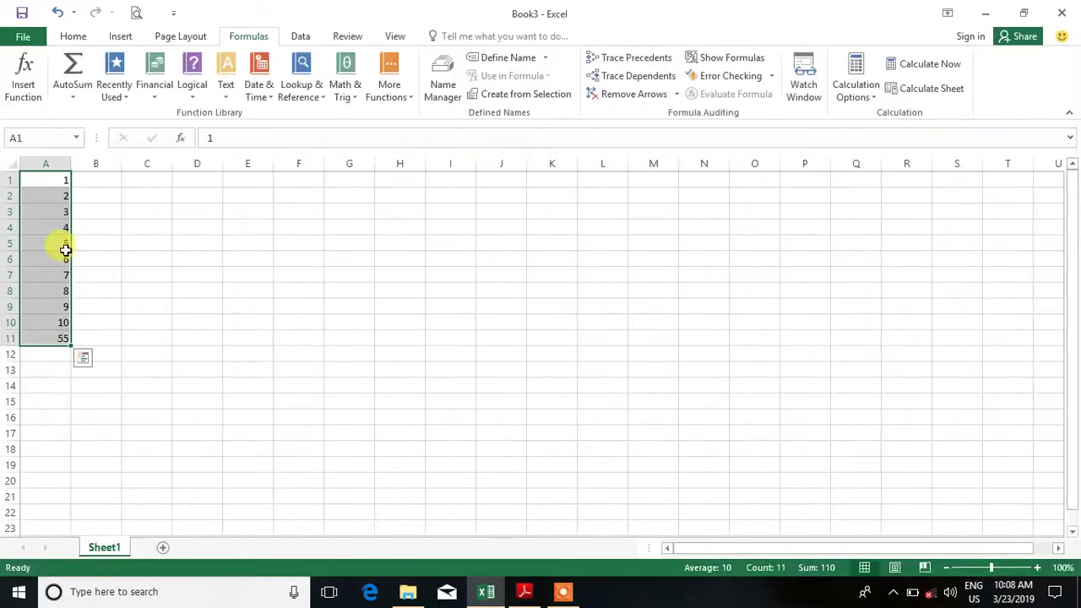
{"action": "left_click", "coordinate": [61, 325], "text": "shift"}
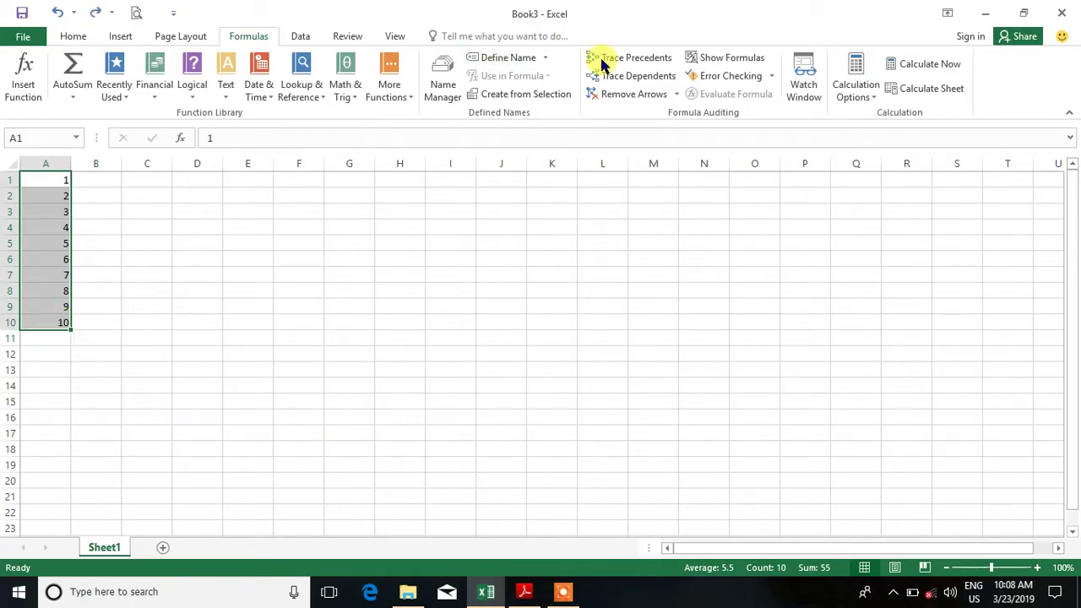
{"action": "left_click", "coordinate": [73, 65]}
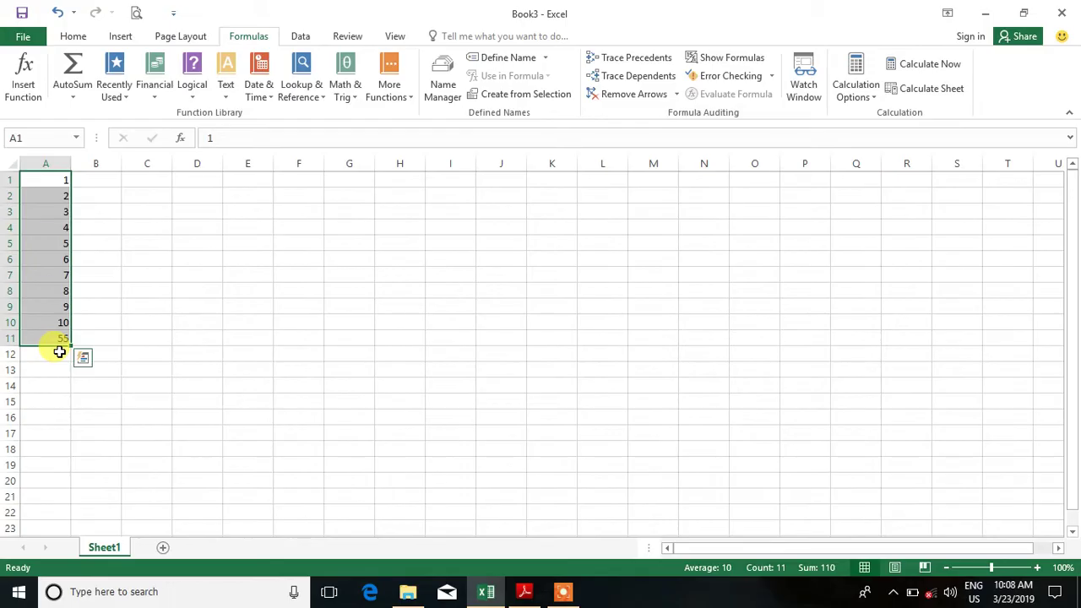
Step: Try shrinking the filled column from A11 back to A8 and undo the change
{"action": "left_click_drag", "start_coordinate": [75, 345], "coordinate": [73, 292]}
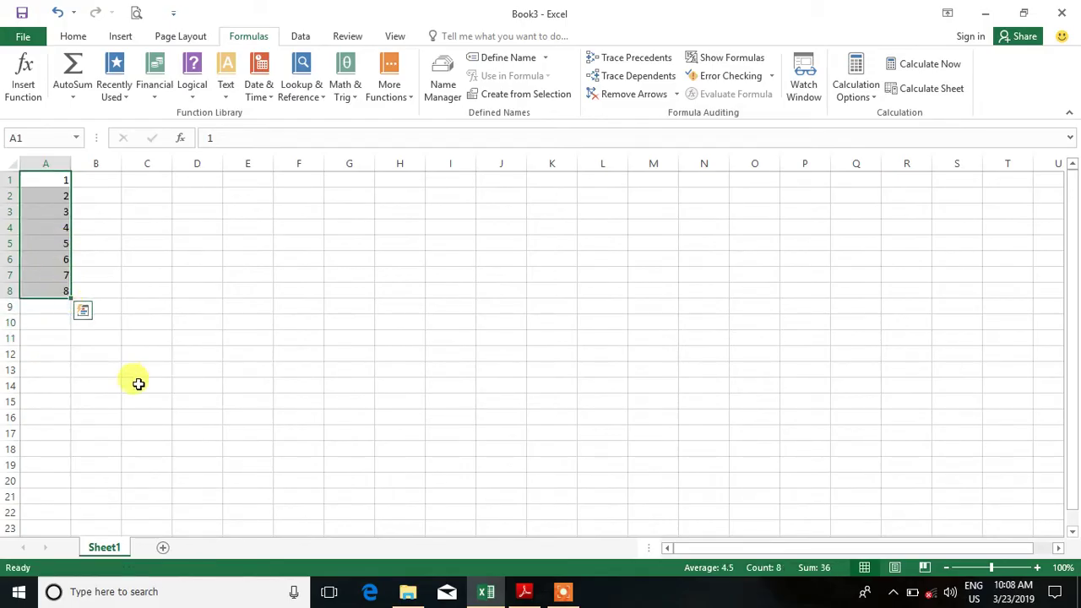
{"action": "key", "text": "ctrl+z"}
{"action": "left_click", "coordinate": [84, 359]}
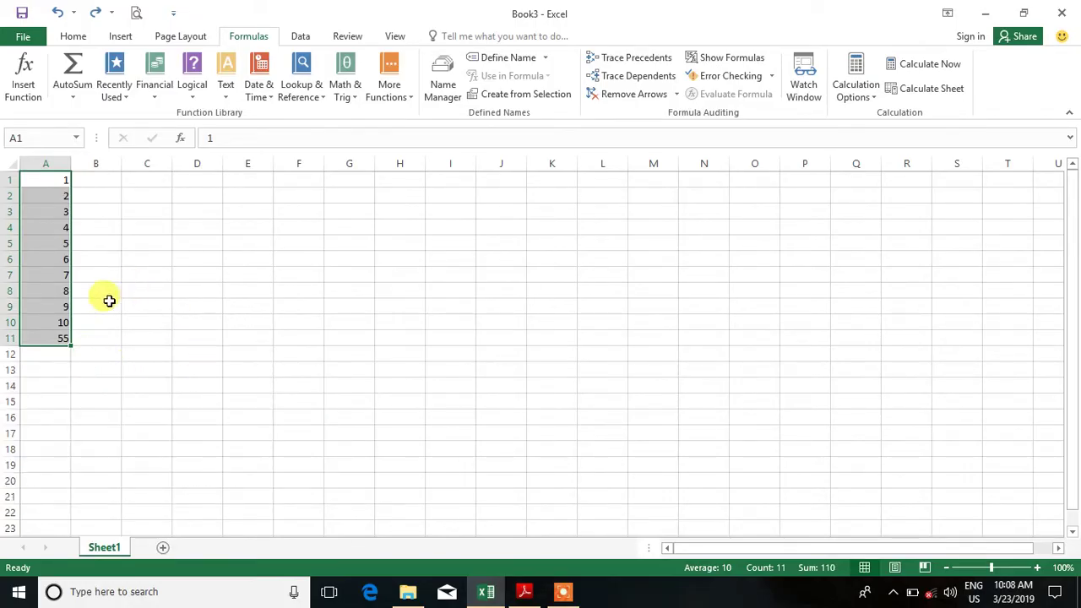
Step: Inspect the SUM formula in A11, undo the total, and select the emptied cell
{"action": "left_click", "coordinate": [63, 338]}
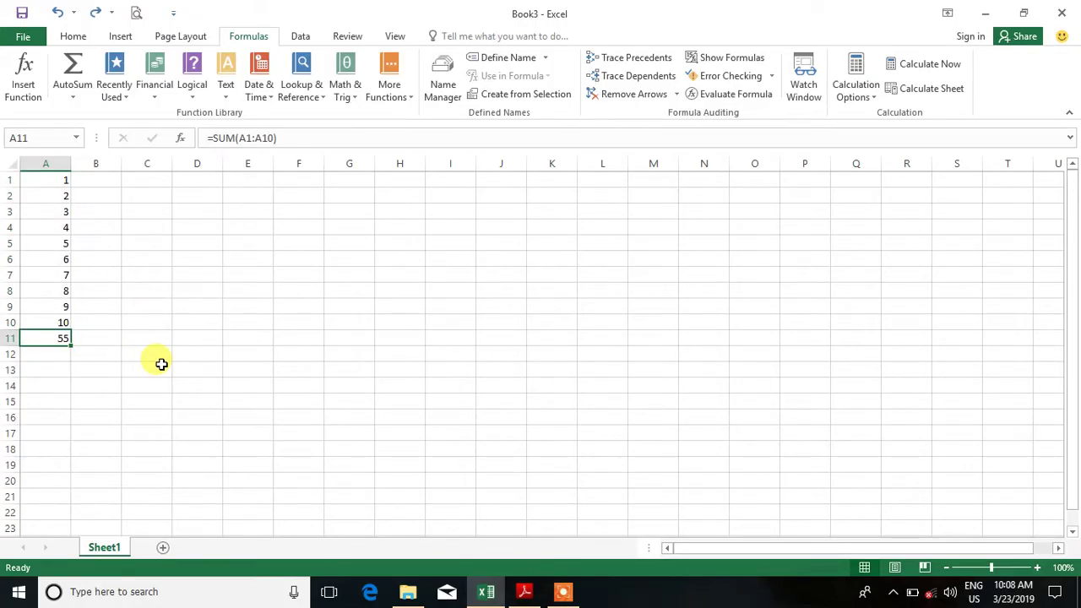
{"action": "key", "text": "ctrl+z"}
{"action": "left_click", "coordinate": [60, 339]}
Step: Consult the Adobe Reader guide, return to Excel, and enter =SUM(A1:A10) in A11 with AutoSum
{"action": "key", "text": "alt+Tab"}
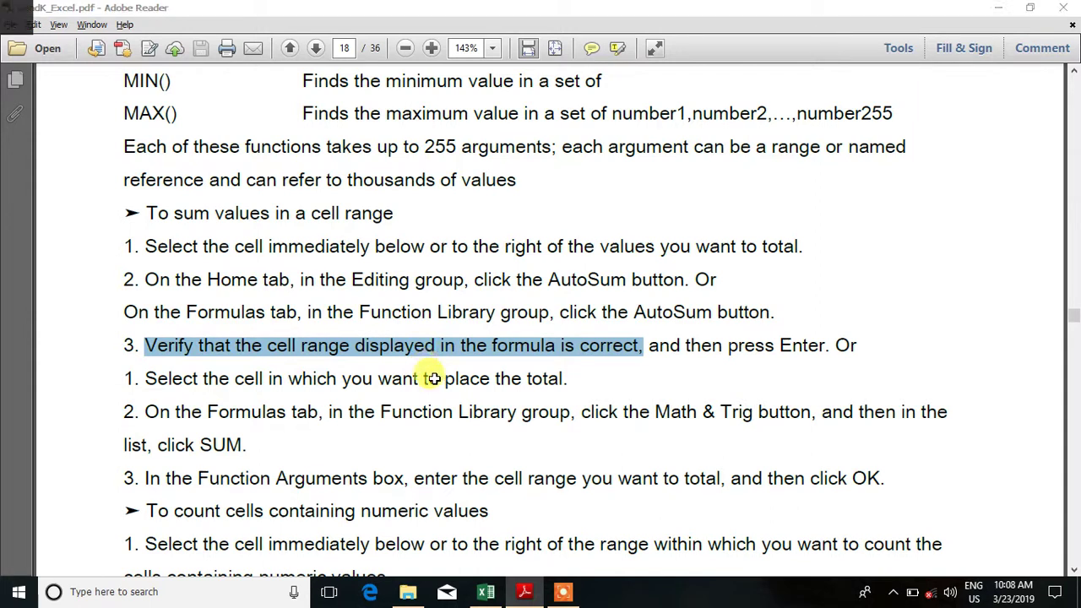
{"action": "key", "text": "alt+Tab"}
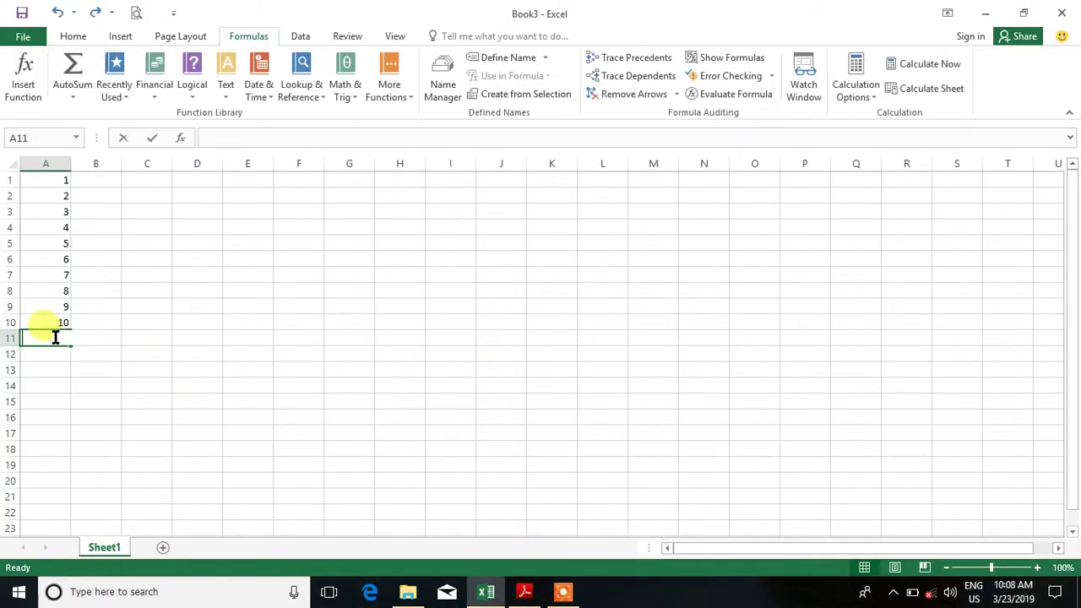
{"action": "key", "text": "alt+equal"}
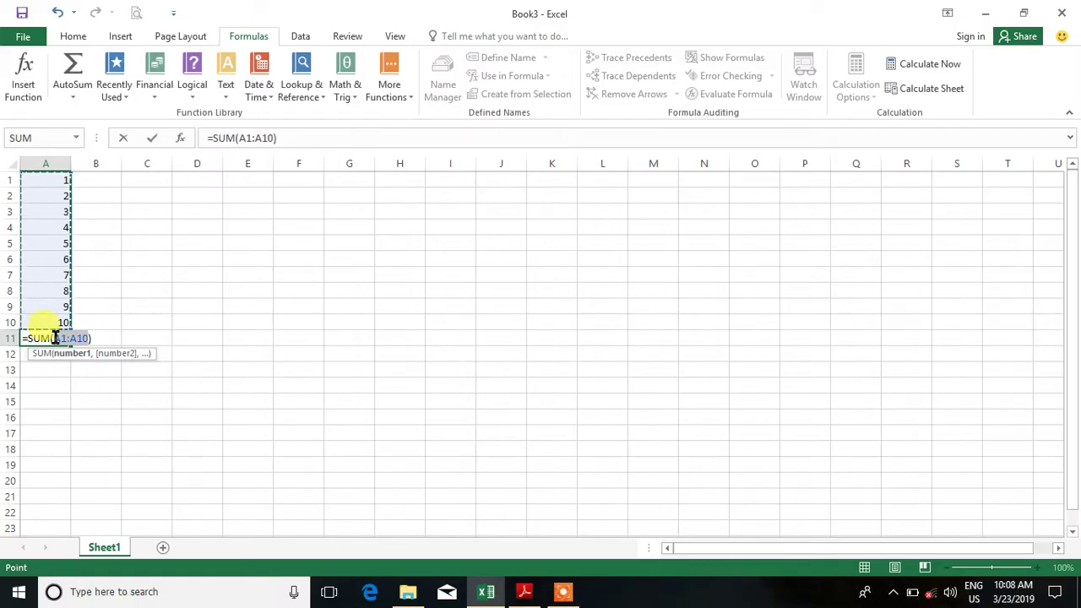
{"action": "key", "text": "Return"}
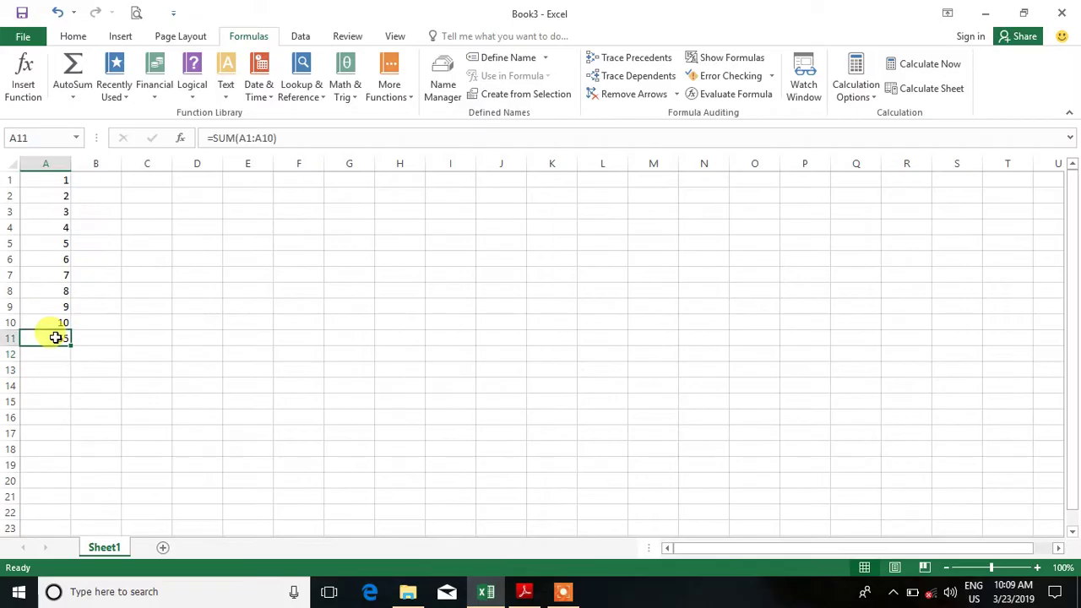
{"action": "key", "text": "alt+Tab"}
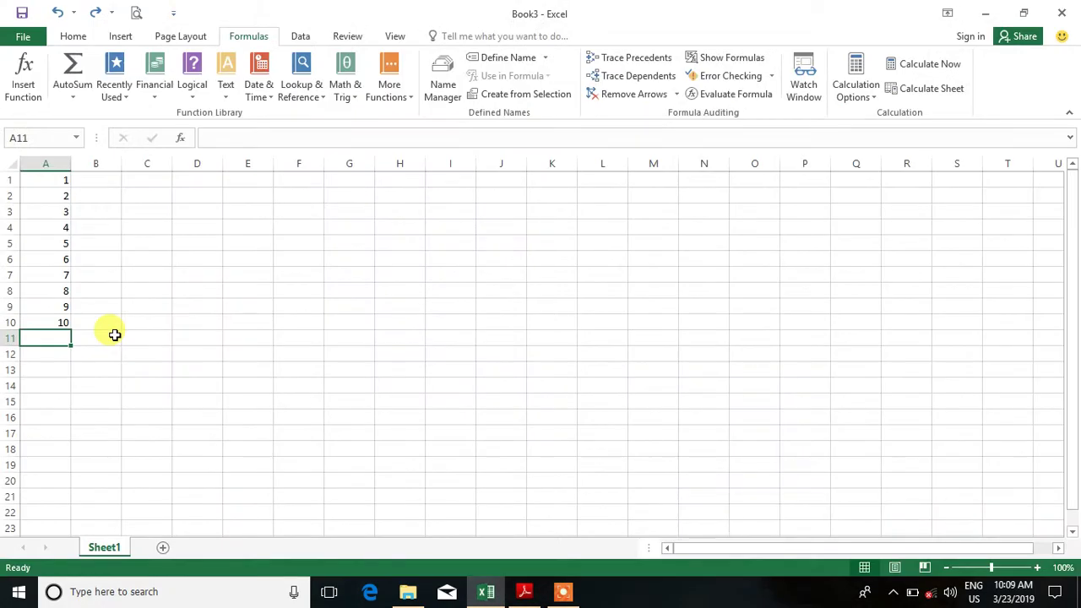
Step: Enter =SUM(A2:A10) in cell A11 and select the cell to check its formula
{"action": "key", "text": "alt+equal"}
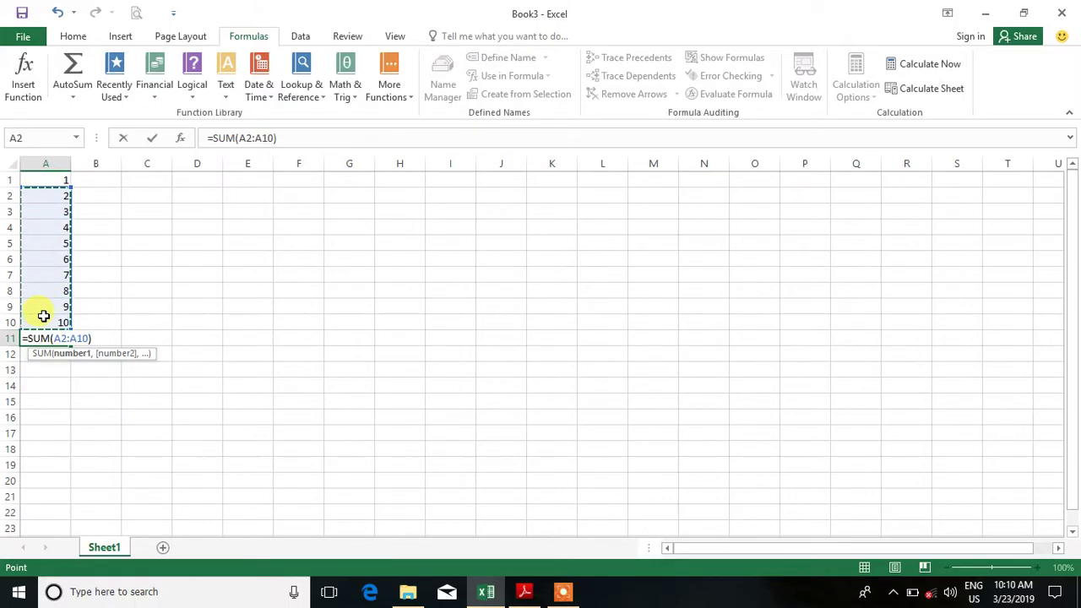
{"action": "key", "text": "Return"}
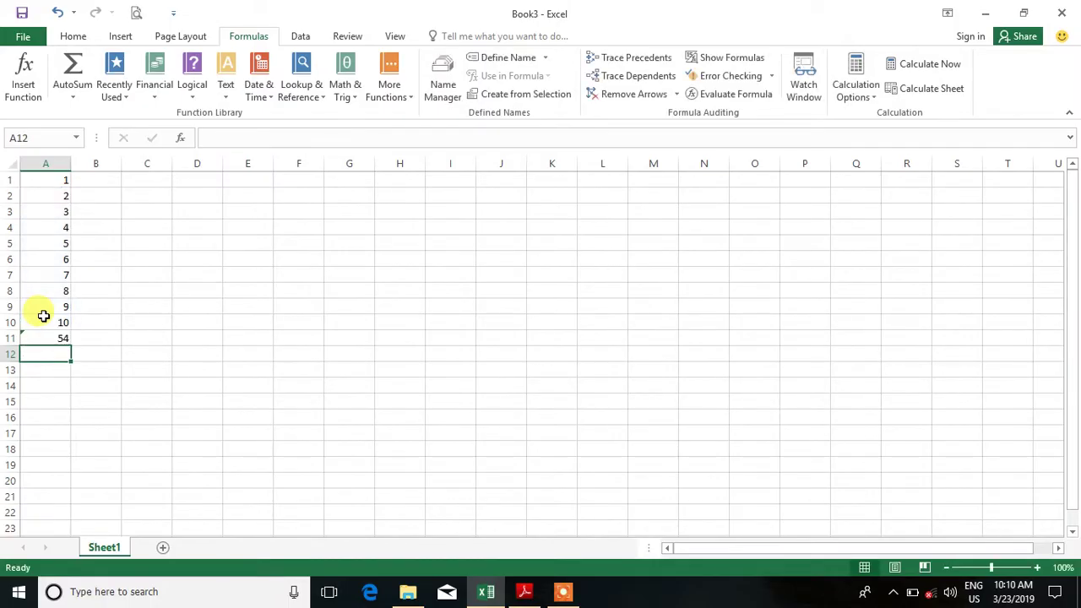
{"action": "left_click", "coordinate": [44, 337]}
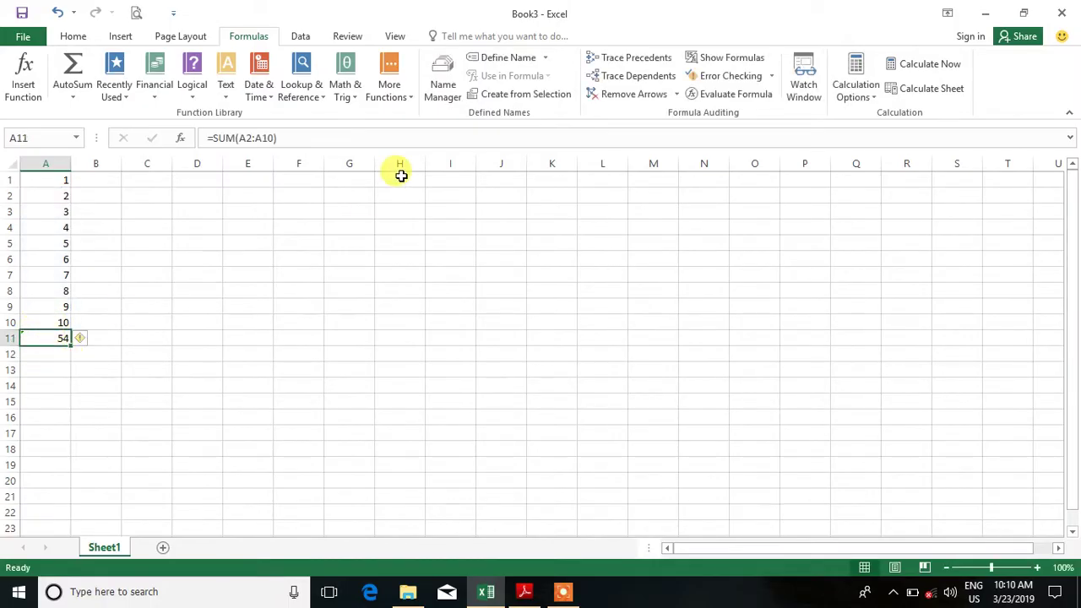
Step: Switch to the Adobe Reader guide, highlight the instructions for inserting SUM through Math & Trig, and return to Excel
{"action": "key", "text": "alt+Tab"}
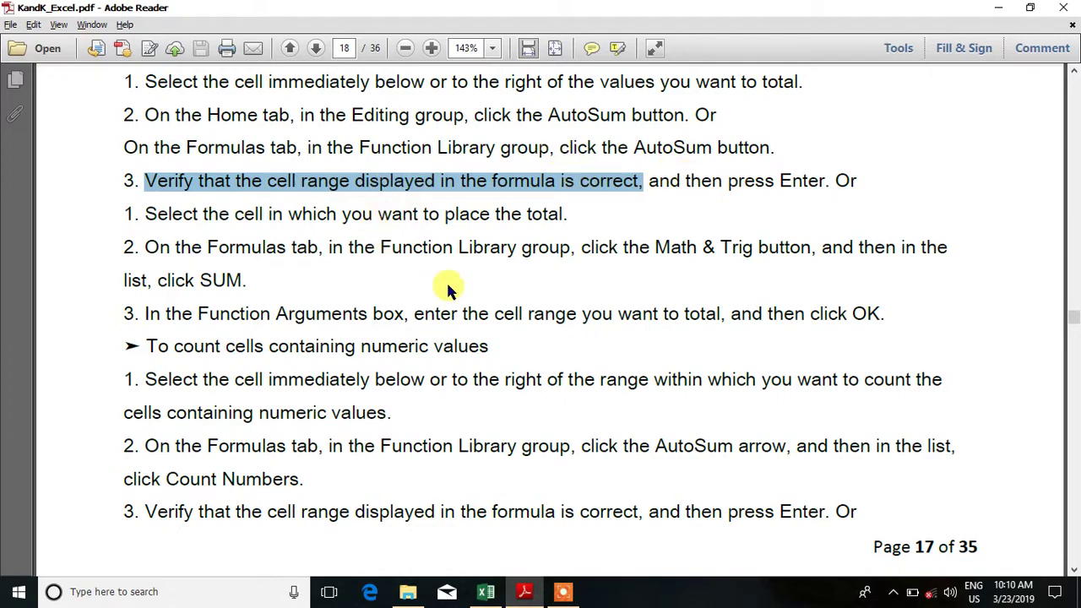
{"action": "left_click_drag", "start_coordinate": [248, 281], "coordinate": [123, 243]}
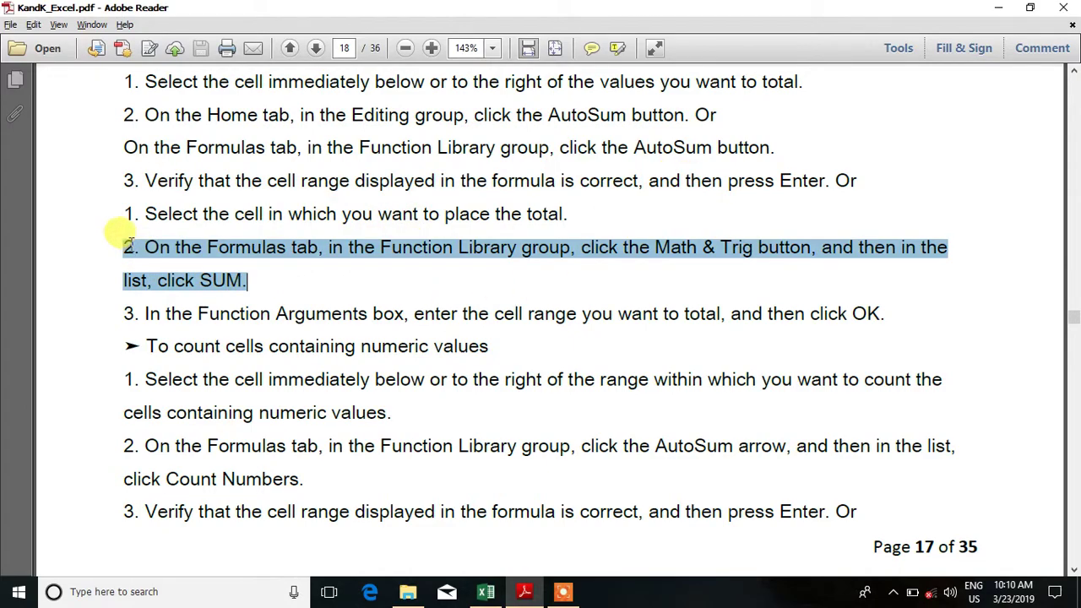
{"action": "left_click", "coordinate": [884, 313]}
{"action": "left_click_drag", "start_coordinate": [884, 313], "coordinate": [515, 355]}
{"action": "left_click", "coordinate": [515, 355]}
{"action": "key", "text": "alt+Tab"}
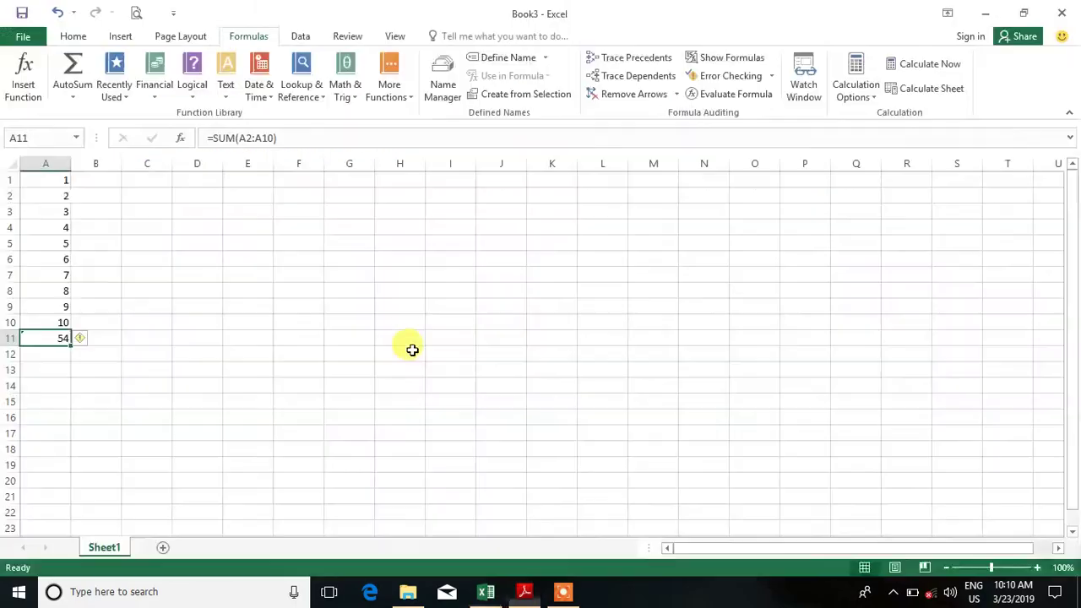
Step: Clear the total in A11 and enter 2 in B1 and 3 in C1
{"action": "mouse_move", "coordinate": [84, 338]}
{"action": "key", "text": "Delete"}
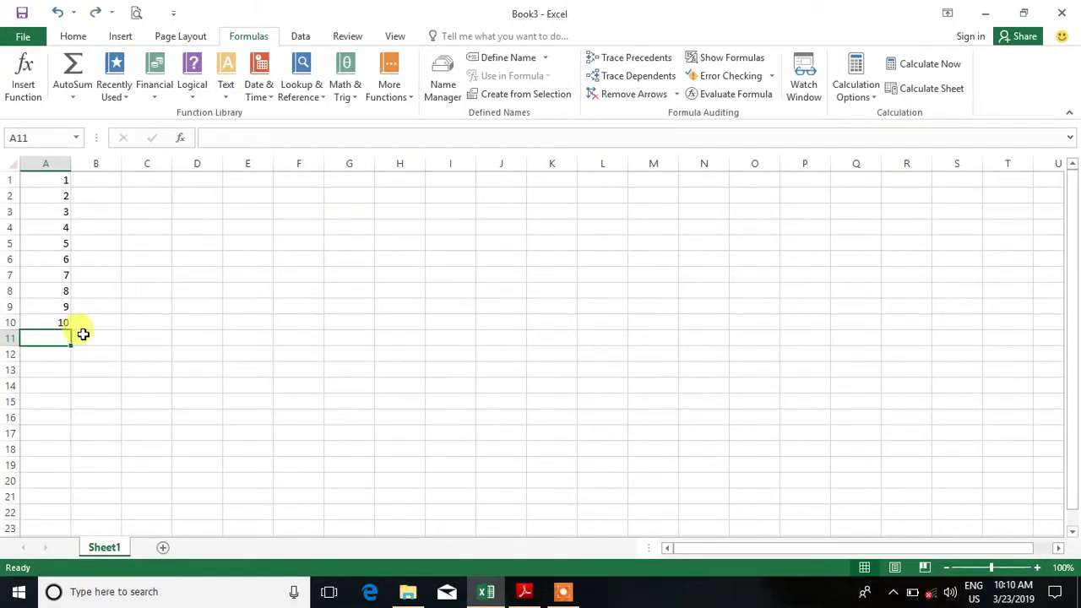
{"action": "left_click", "coordinate": [113, 184]}
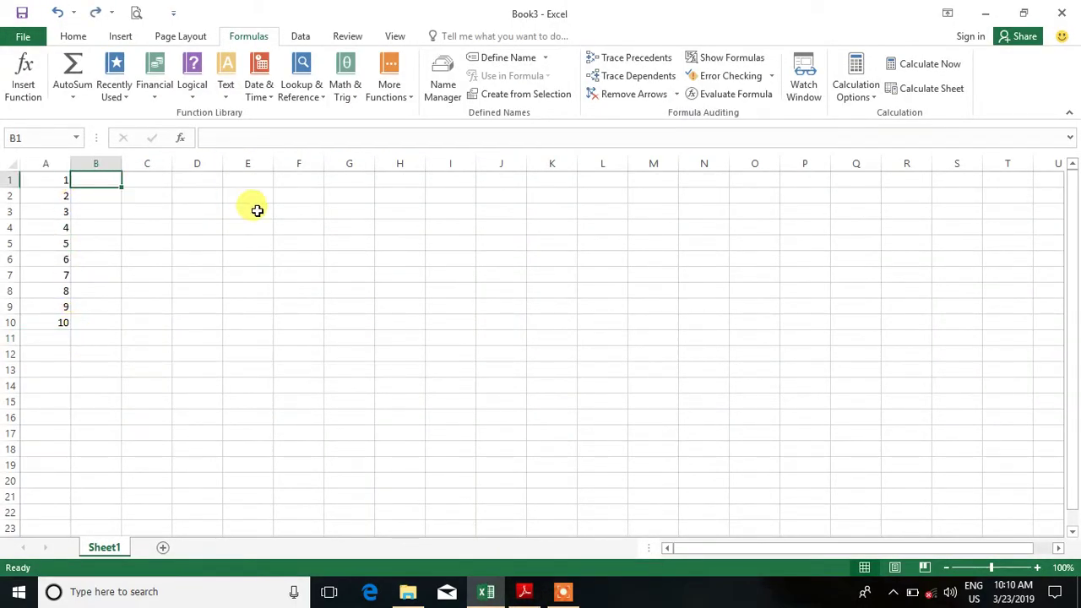
{"action": "type", "text": "2"}
{"action": "key", "text": "Tab"}
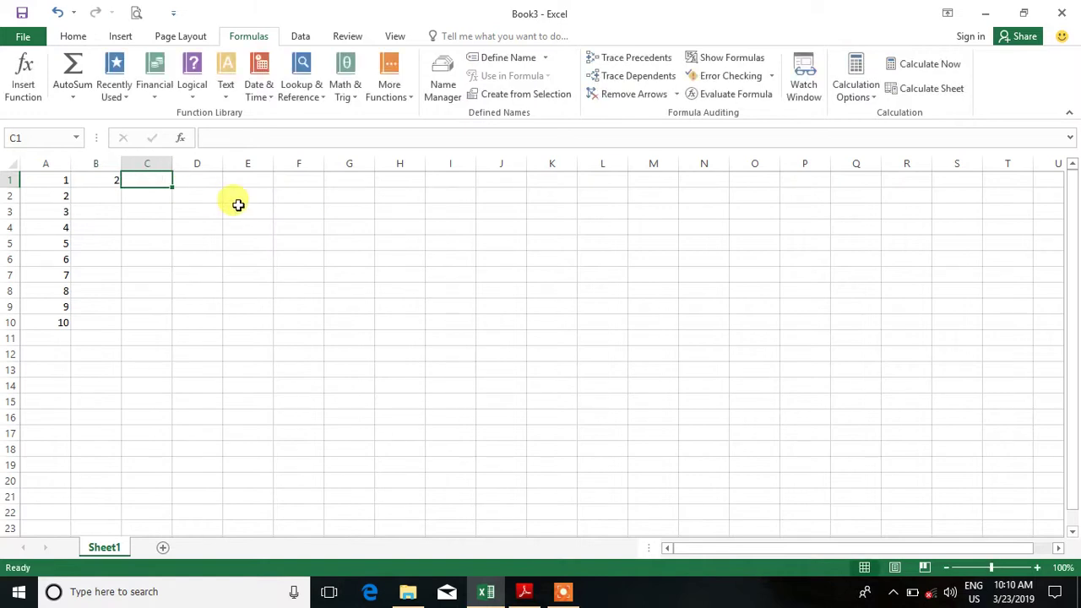
{"action": "type", "text": "3"}
{"action": "key", "text": "Tab"}
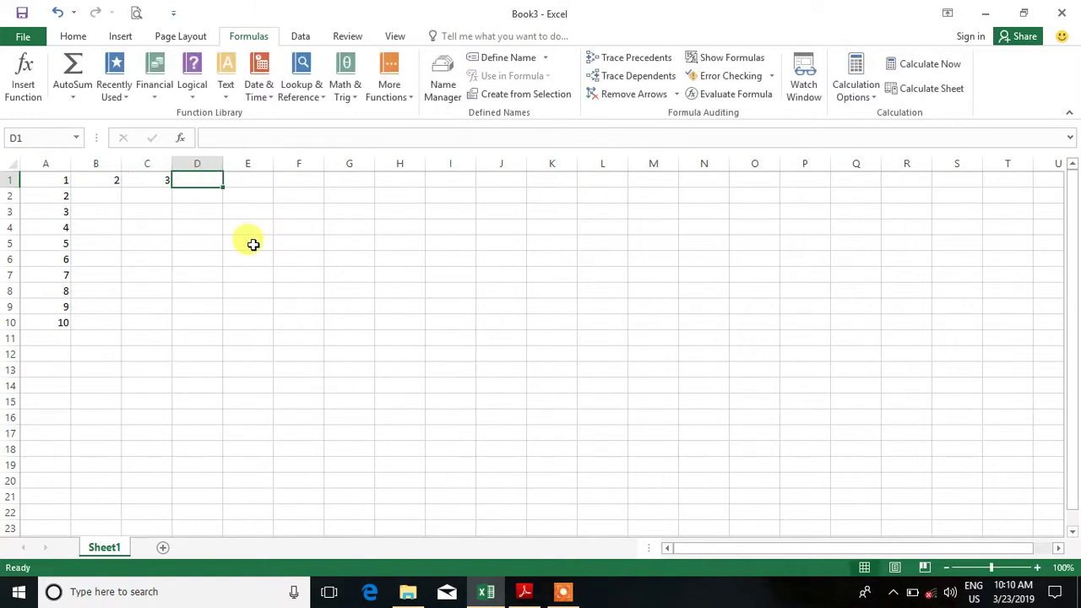
Step: Total only B1:C1 in cell D1 with AutoSum, narrowing the suggested range to enter =SUM(B1:C1)
{"action": "key", "text": "alt+equal"}
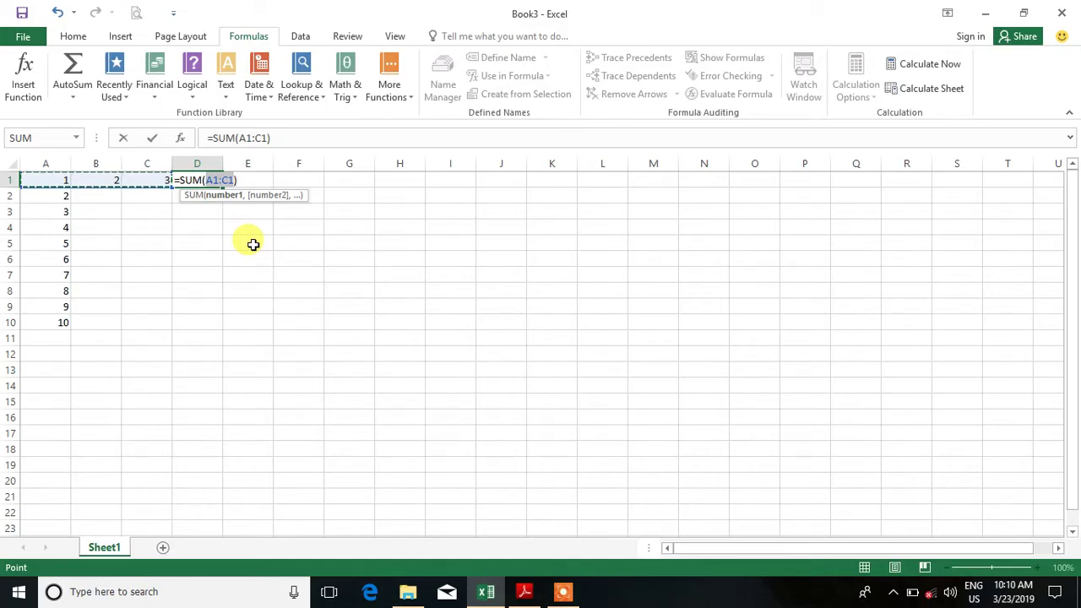
{"action": "left_click_drag", "start_coordinate": [110, 178], "coordinate": [138, 179]}
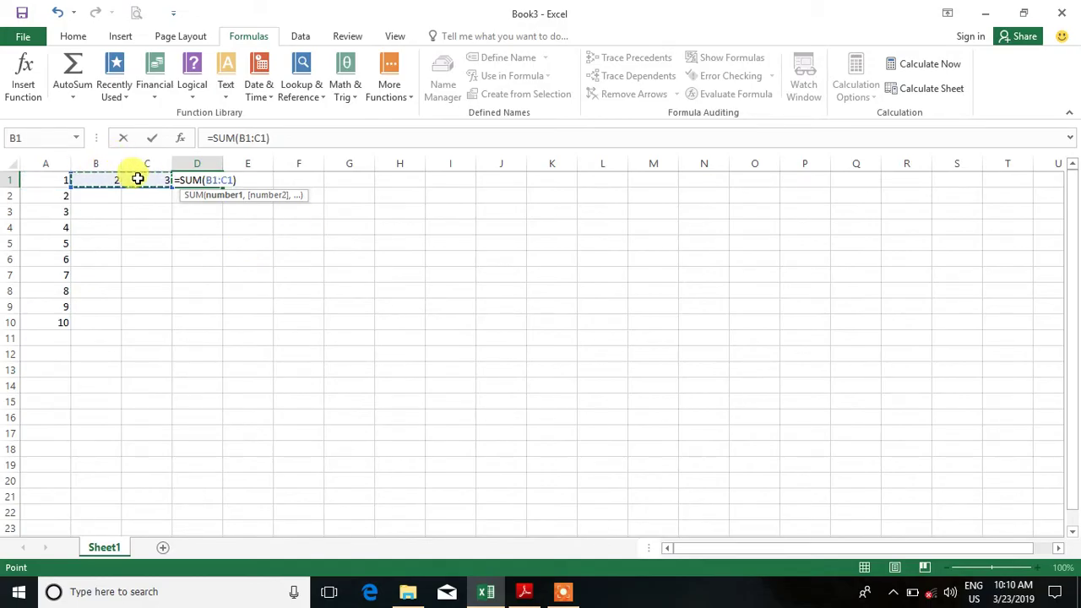
{"action": "key", "text": "Return"}
Step: Replace the formula in D1 with the AutoSum formula =SUM(A1:C1)
{"action": "left_click", "coordinate": [205, 180]}
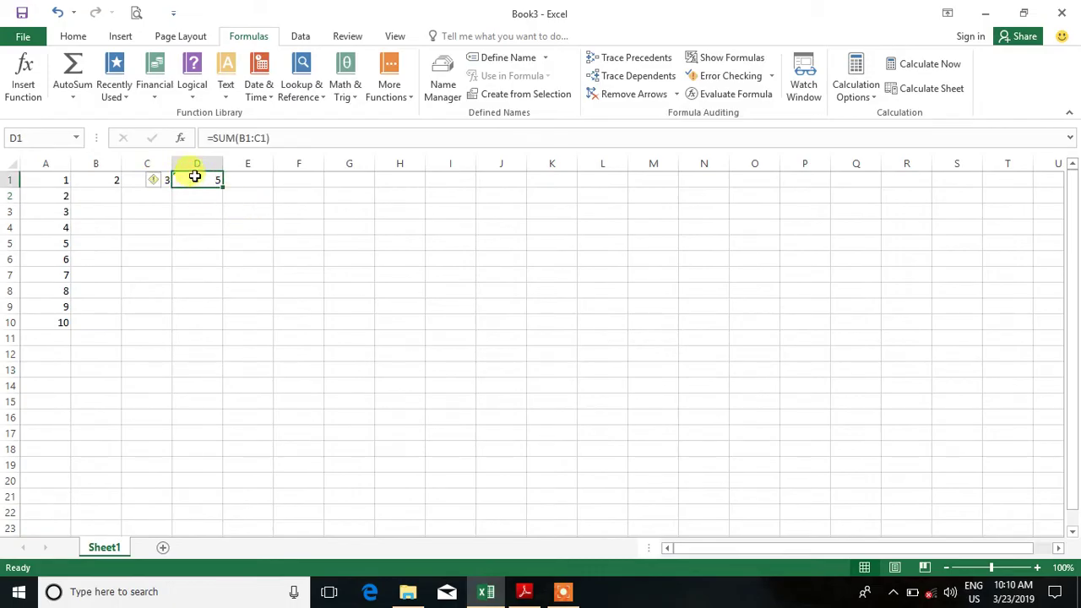
{"action": "key", "text": "alt+equal"}
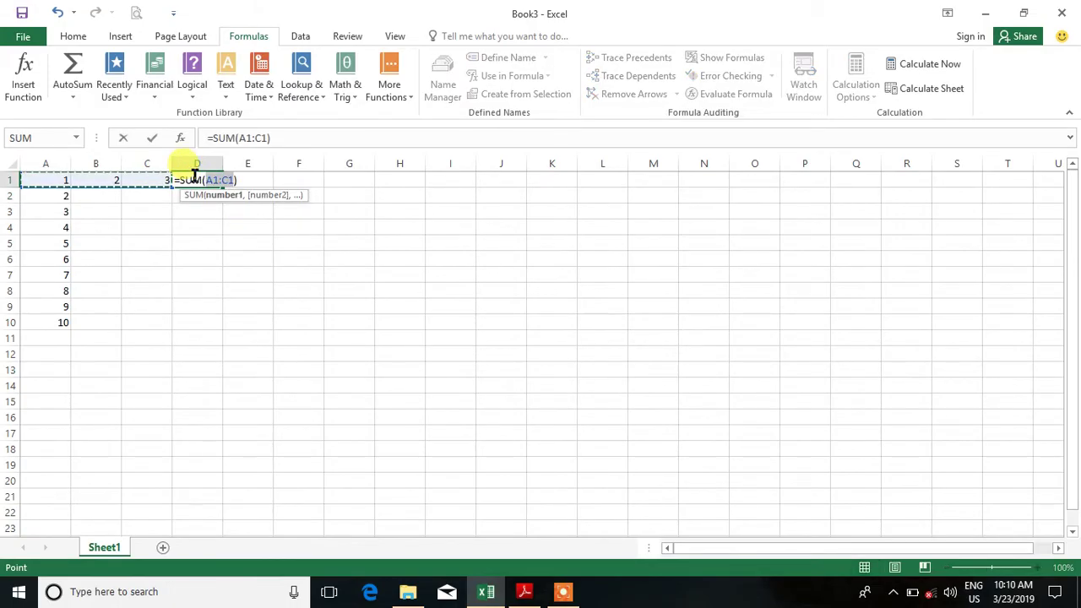
{"action": "key", "text": "Return"}
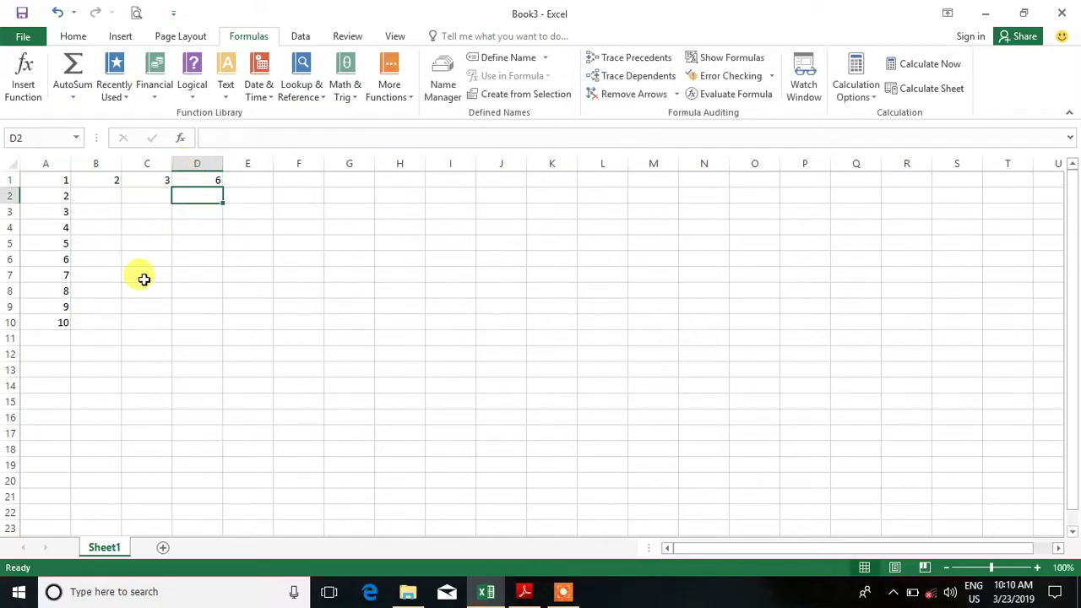
Step: Insert a blank cell at A5, shifting the cells beneath it down
{"action": "left_click", "coordinate": [55, 337]}
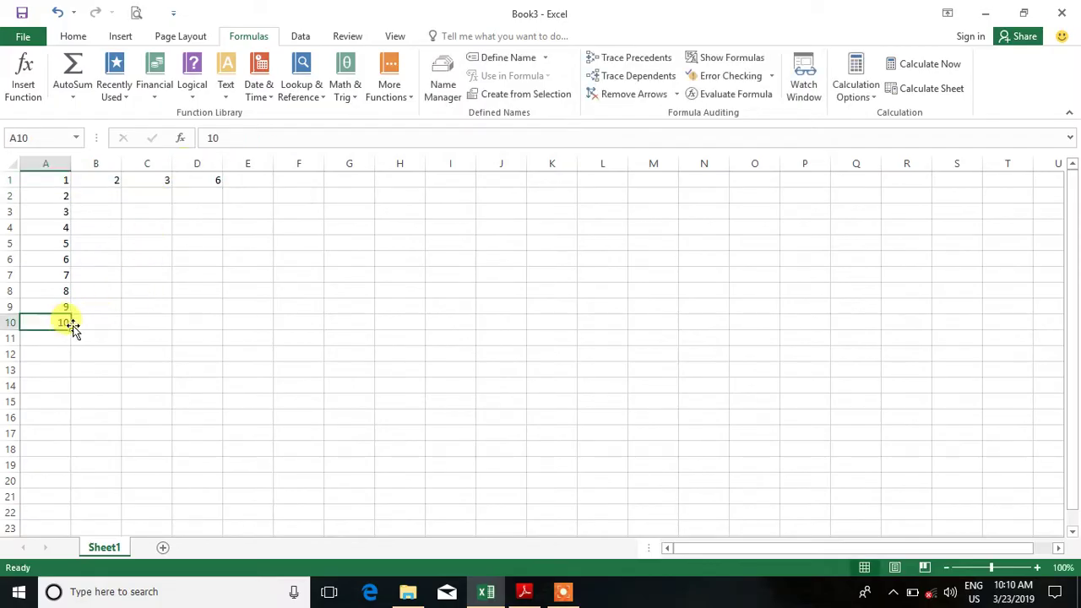
{"action": "left_click", "coordinate": [65, 245]}
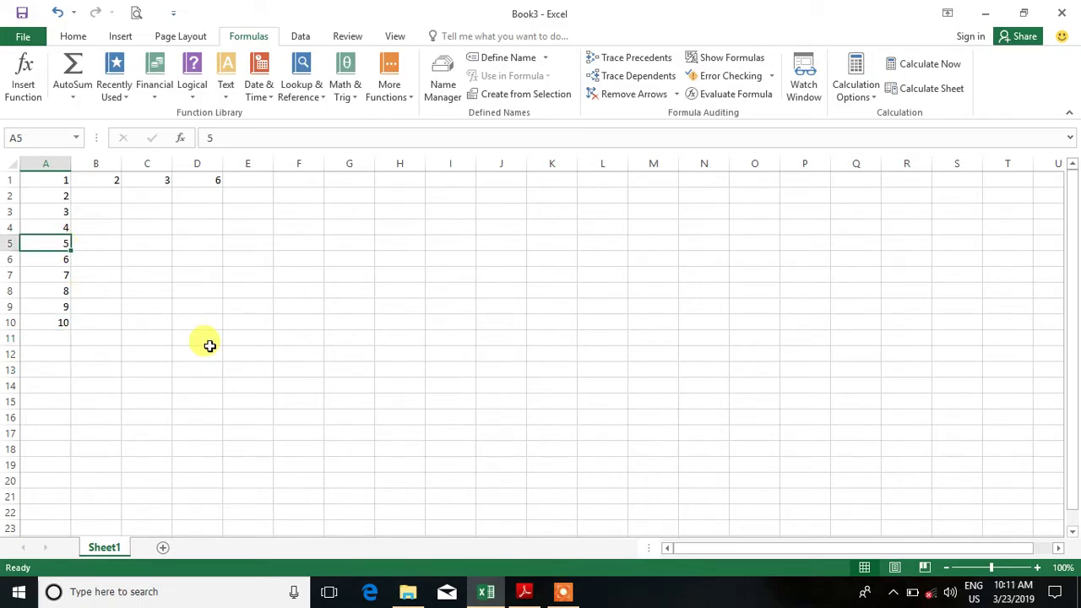
{"action": "key", "text": "ctrl+shift+plus"}
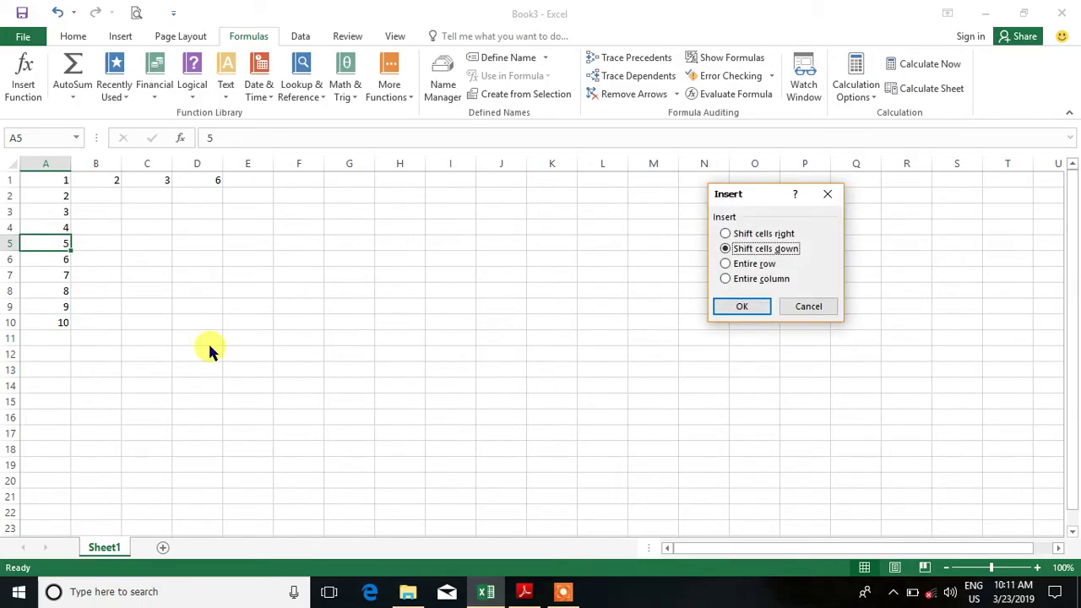
{"action": "left_click", "coordinate": [736, 306]}
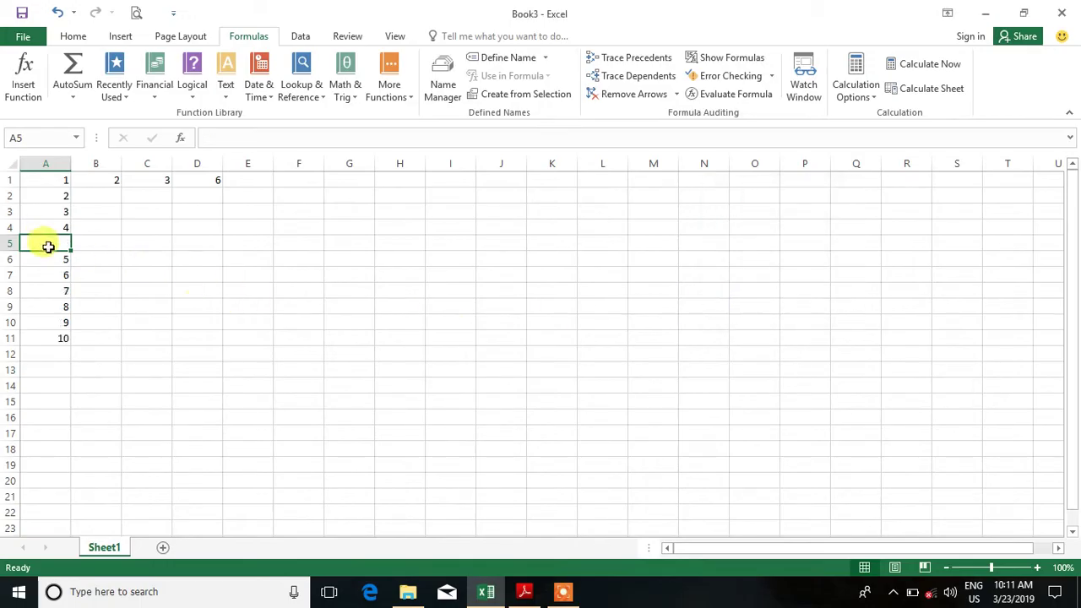
Step: Insert AutoSum in A12 and extend its range across the blank cell to enter =SUM(A1:A11)
{"action": "left_click", "coordinate": [48, 356]}
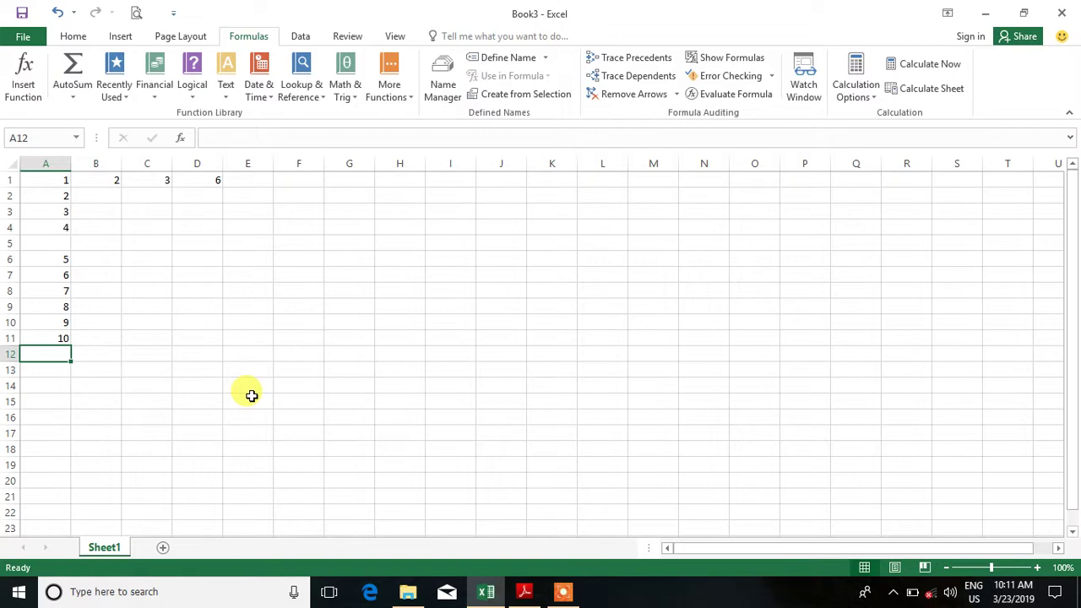
{"action": "key", "text": "alt+equal"}
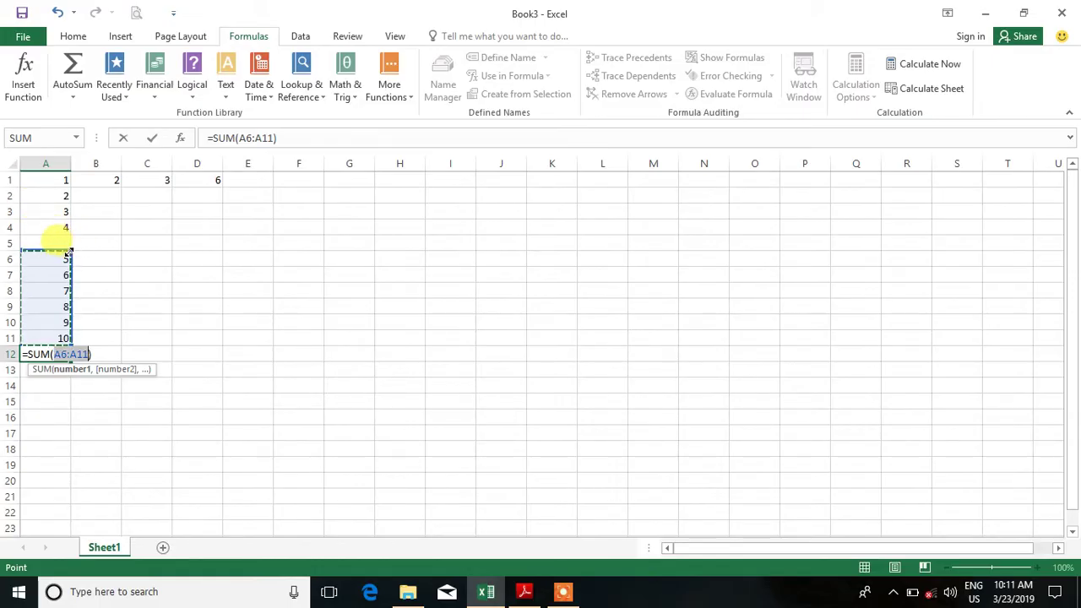
{"action": "left_click_drag", "start_coordinate": [69, 251], "coordinate": [70, 177]}
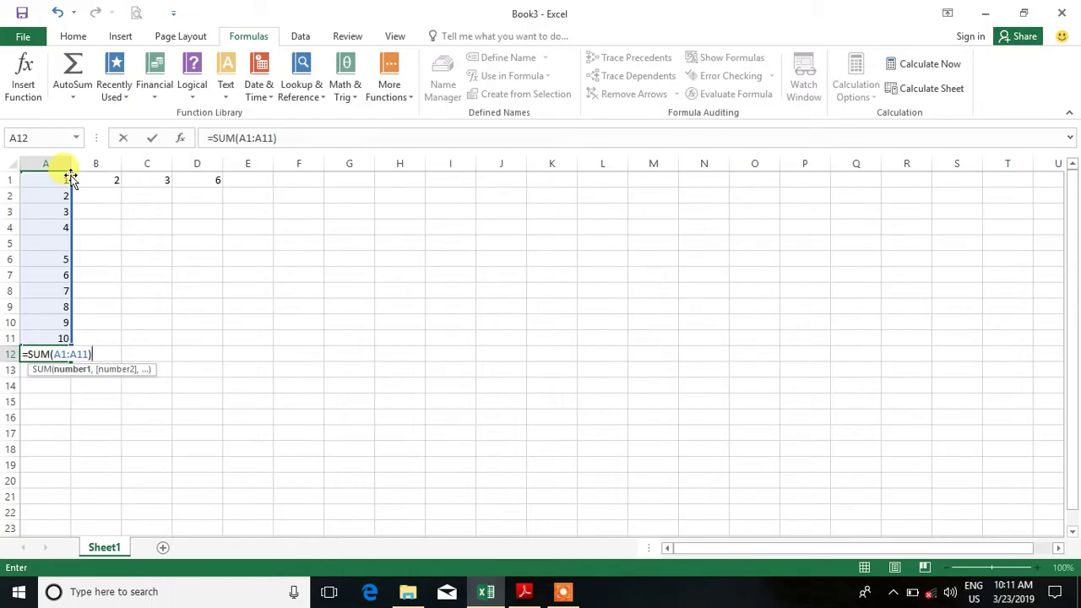
{"action": "key", "text": "Return"}
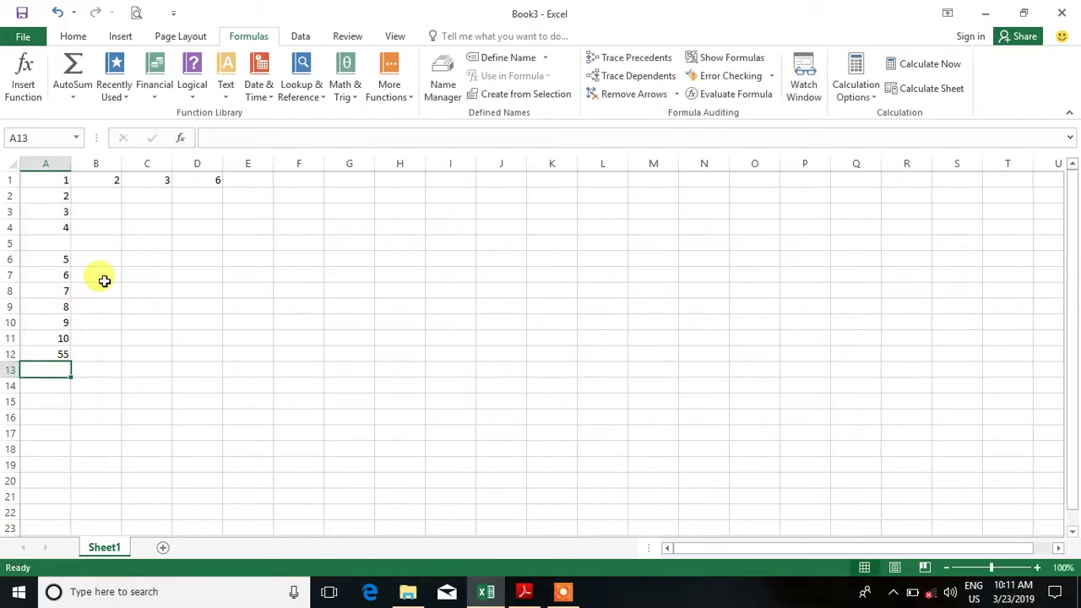
Step: Switch to the Adobe Reader guide, read the section "To count cells containing numeric values", and return to Excel
{"action": "key", "text": "alt+Tab"}
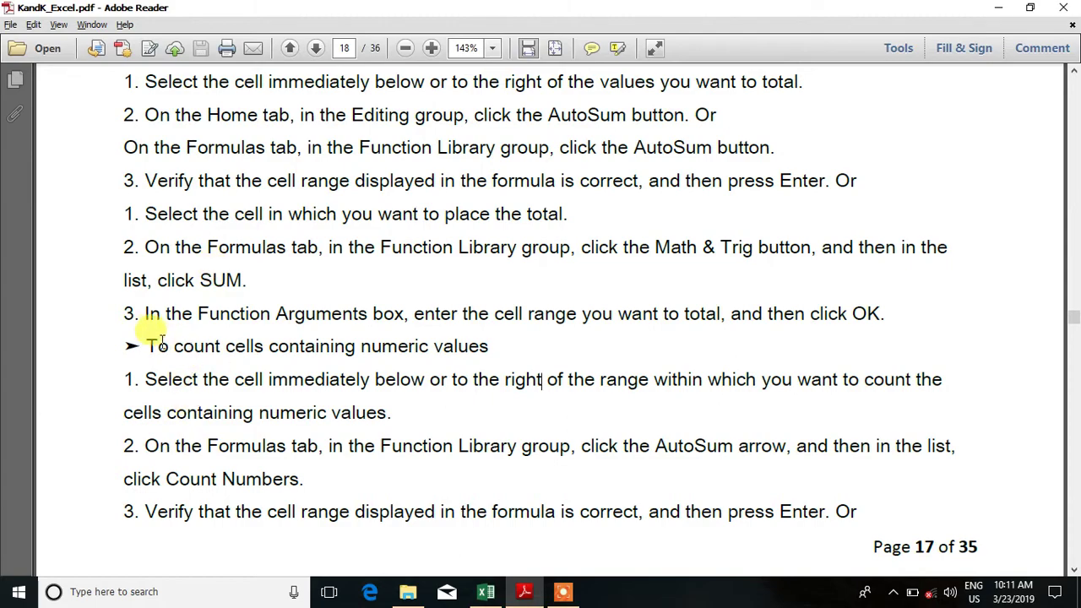
{"action": "left_click_drag", "start_coordinate": [142, 345], "coordinate": [510, 341]}
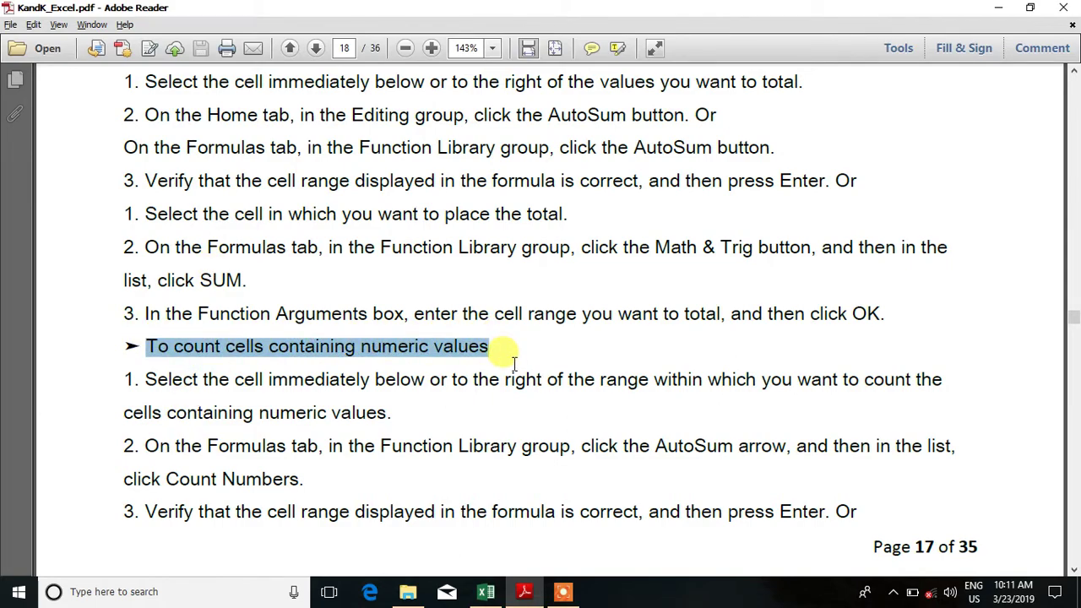
{"action": "left_click", "coordinate": [436, 348]}
{"action": "double_click", "coordinate": [393, 345]}
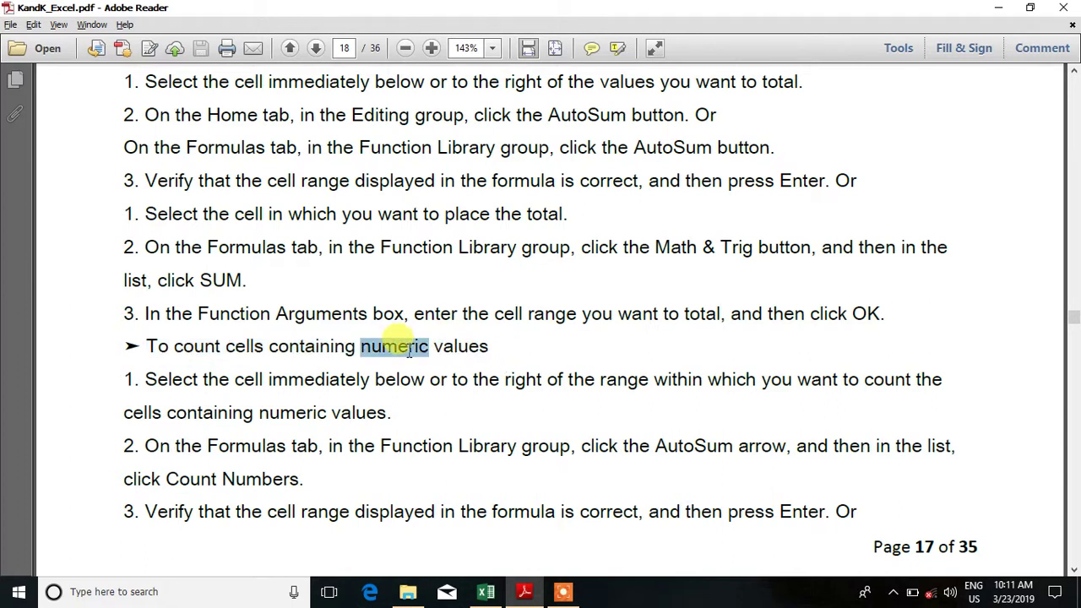
{"action": "double_click", "coordinate": [456, 346]}
{"action": "double_click", "coordinate": [316, 346]}
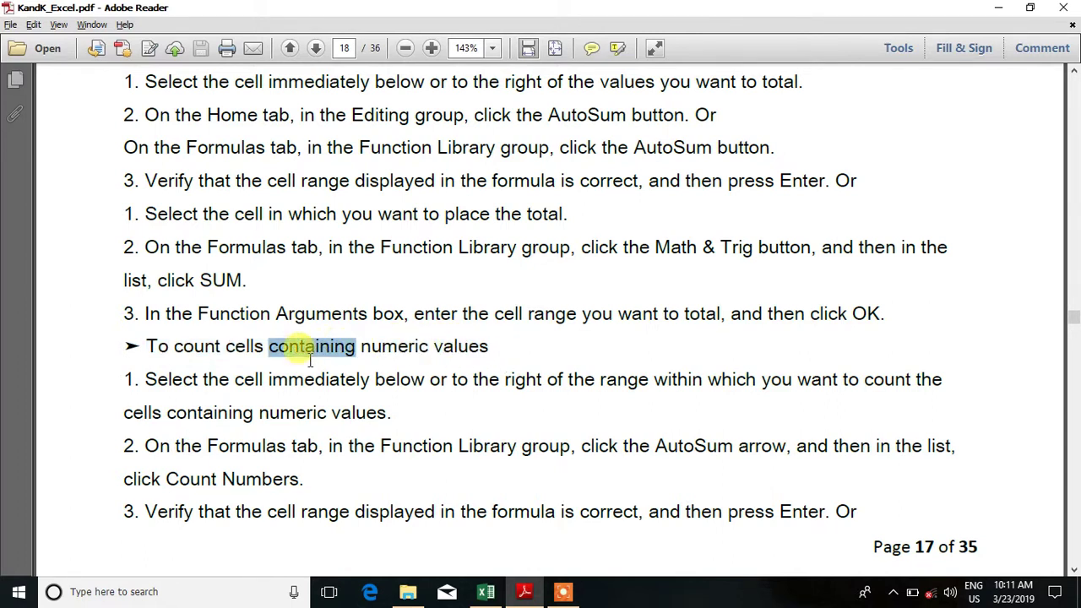
{"action": "double_click", "coordinate": [205, 346]}
{"action": "left_click", "coordinate": [262, 347]}
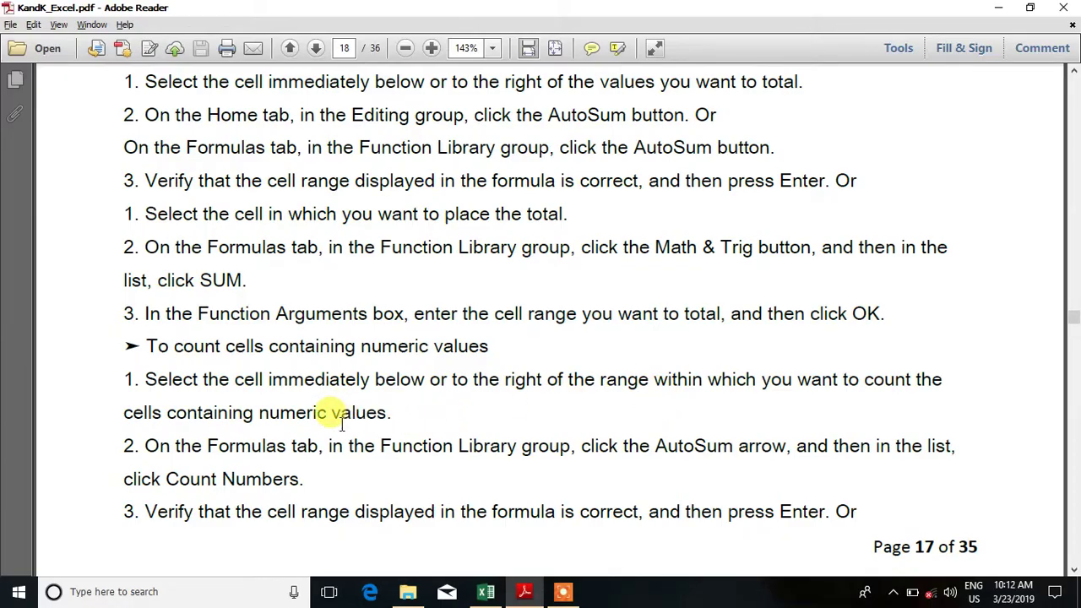
{"action": "key", "text": "alt+Tab"}
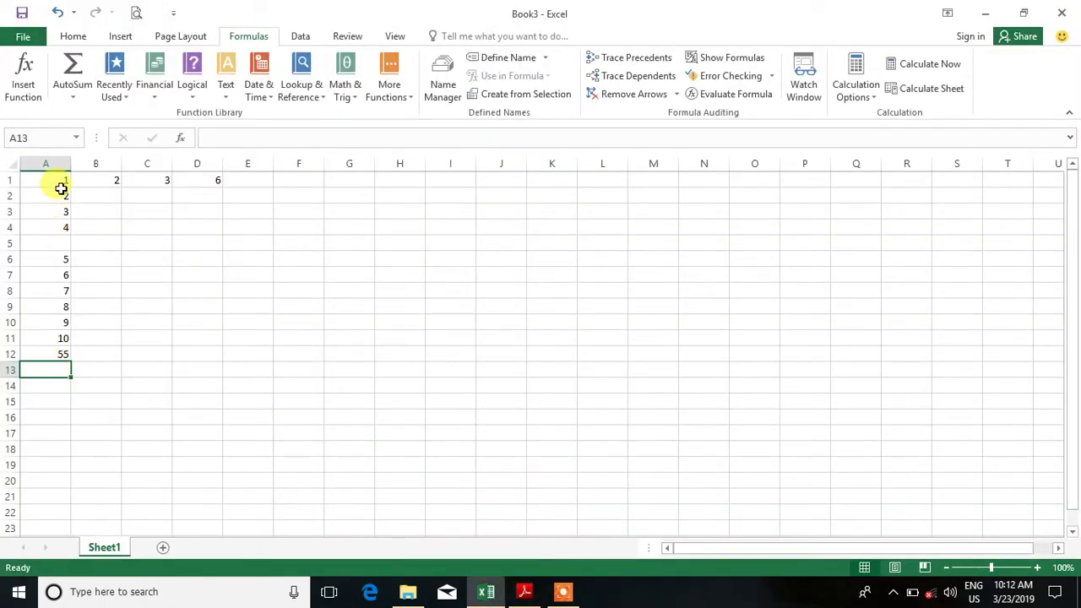
Step: Insert a blank column before column A and delete row 5, which holds the gap in the numbers
{"action": "left_click", "coordinate": [47, 163]}
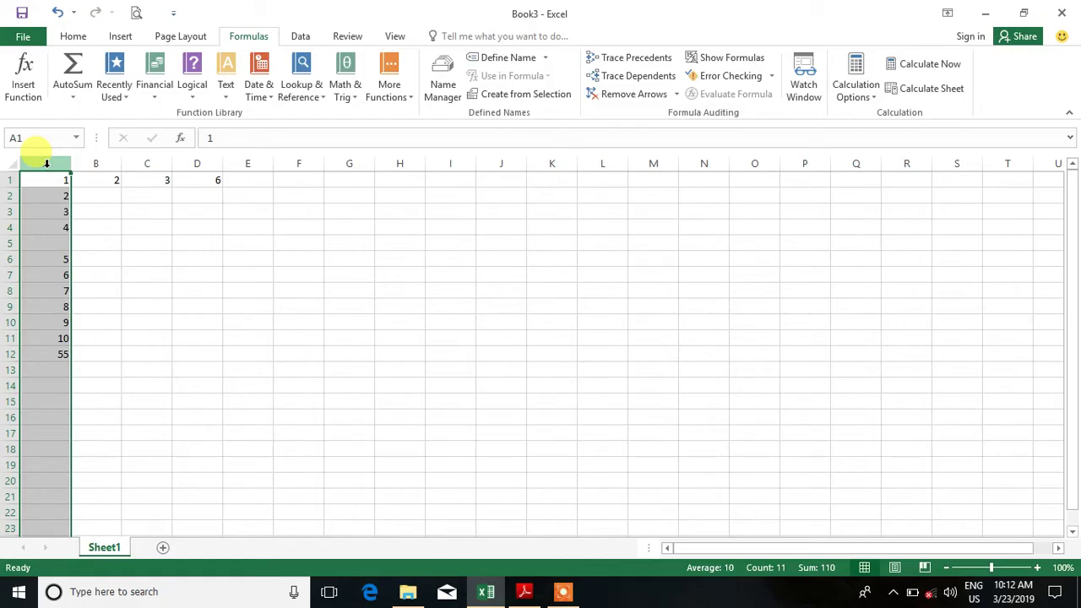
{"action": "key", "text": "ctrl+shift+plus"}
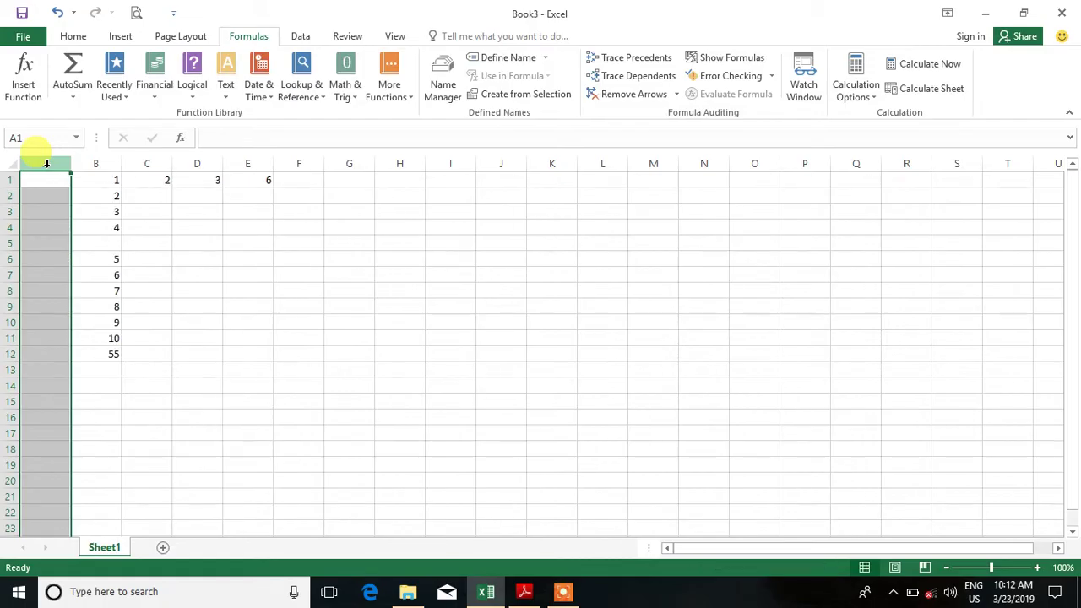
{"action": "left_click", "coordinate": [50, 344]}
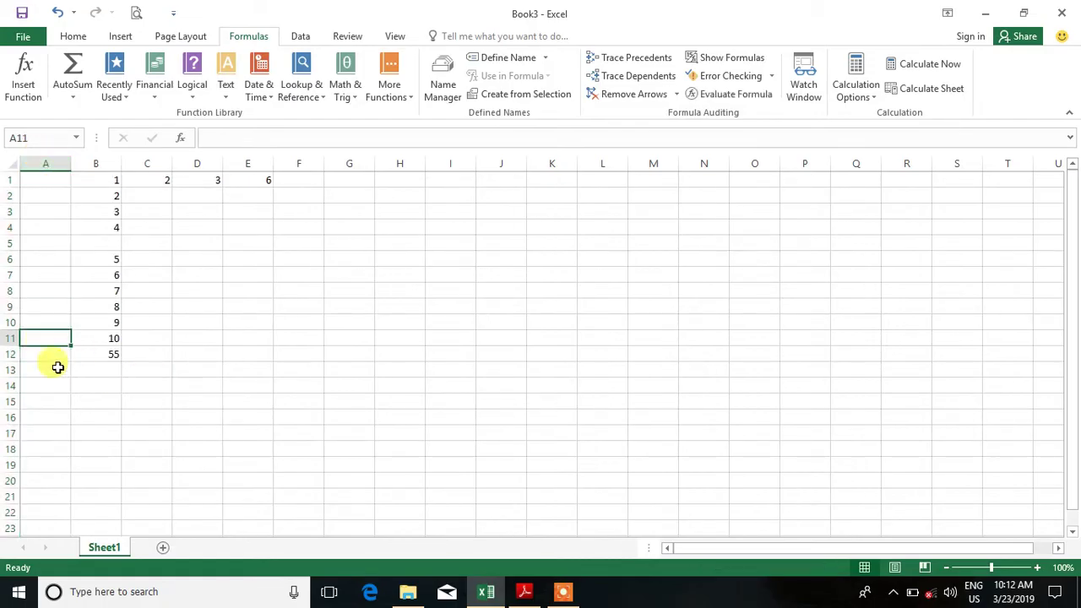
{"action": "left_click", "coordinate": [95, 245]}
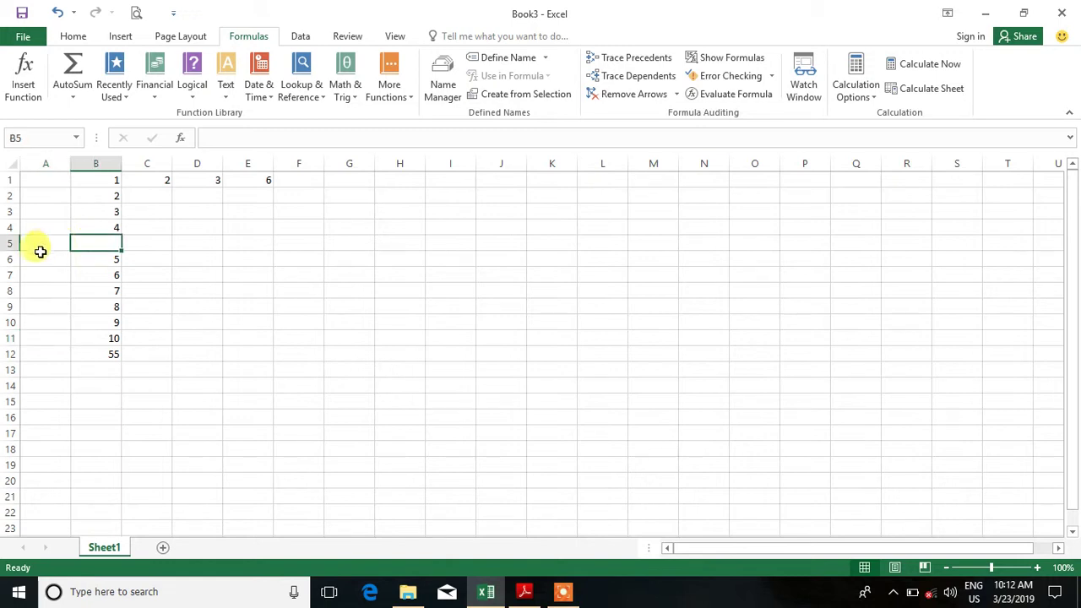
{"action": "left_click", "coordinate": [17, 244]}
{"action": "key", "text": "ctrl+minus"}
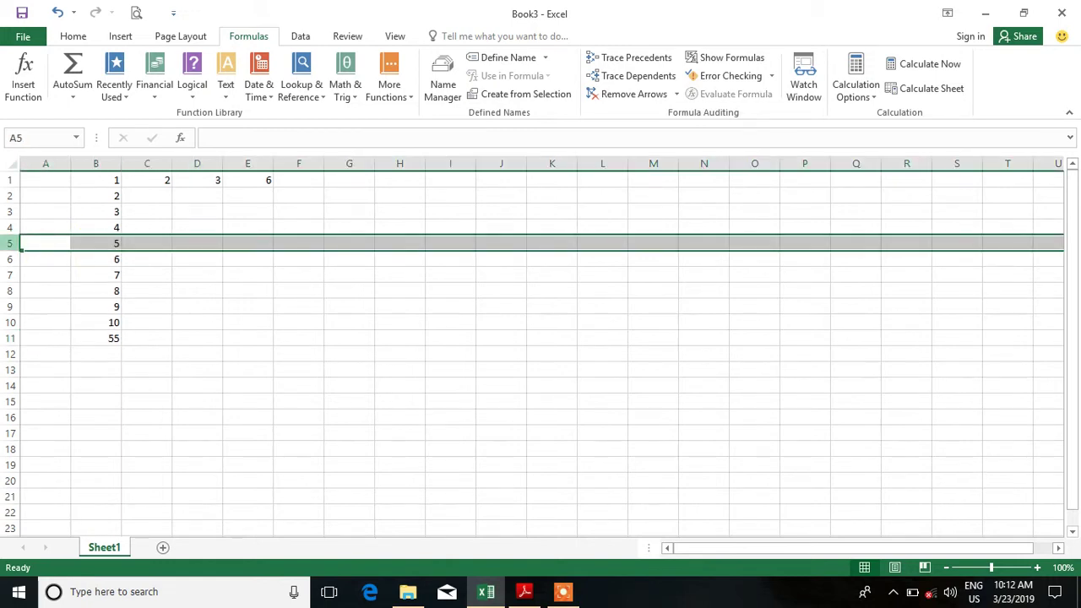
Step: Enter the labels Sum, Count and CountA in cells A11 to A13
{"action": "left_click", "coordinate": [39, 345]}
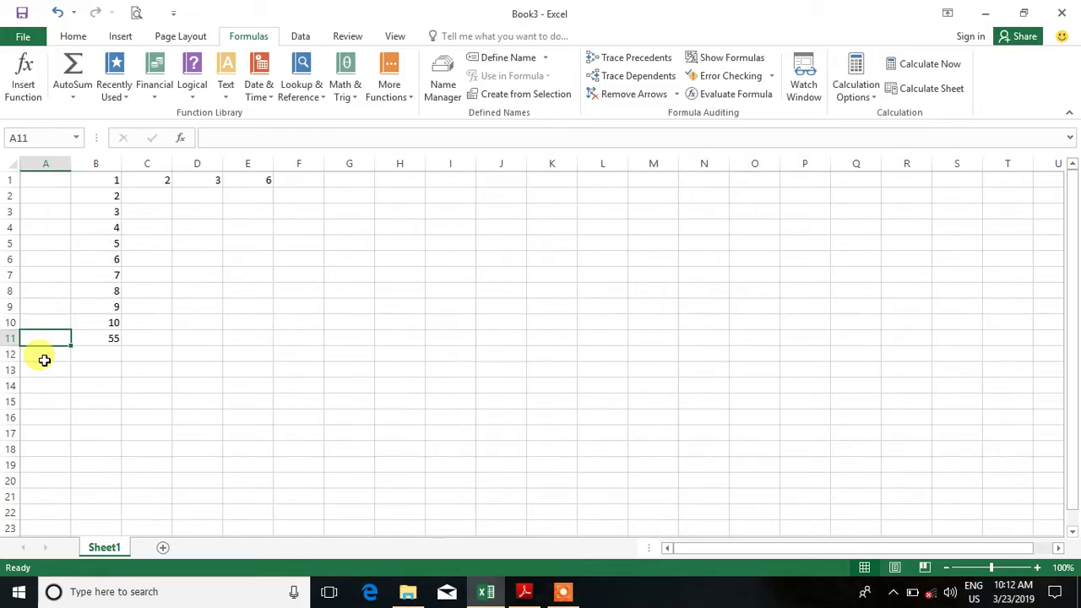
{"action": "type", "text": "Sum"}
{"action": "key", "text": "Return"}
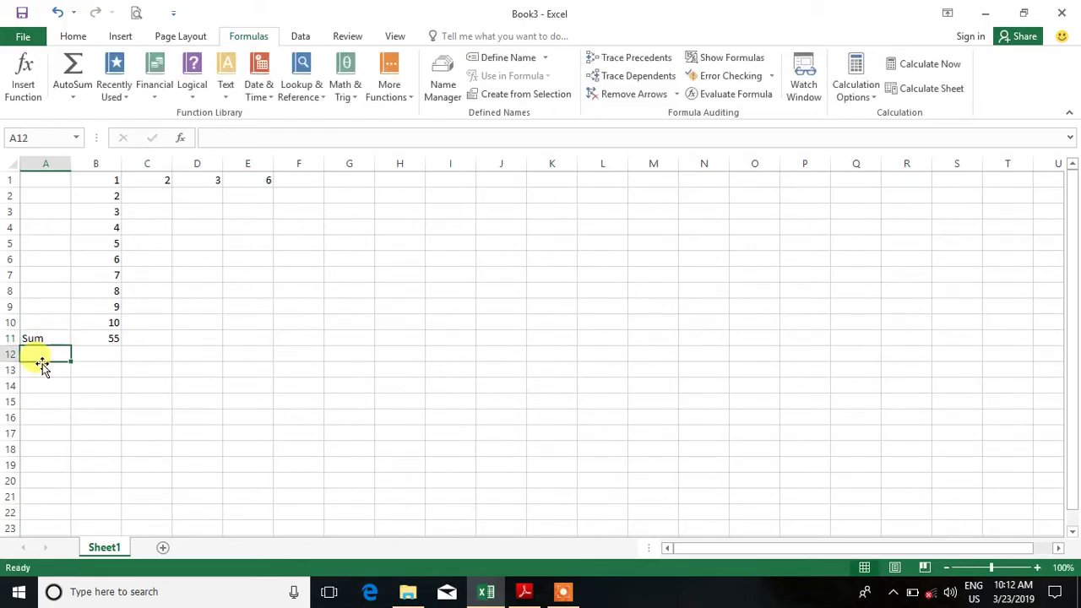
{"action": "type", "text": "Count"}
{"action": "key", "text": "Return"}
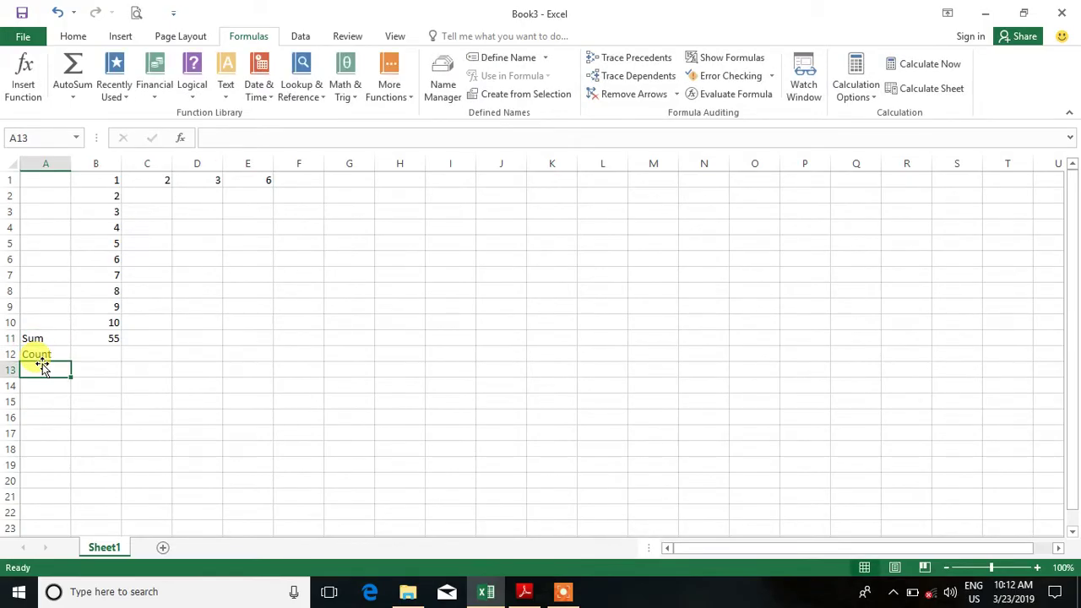
{"action": "type", "text": "Count"}
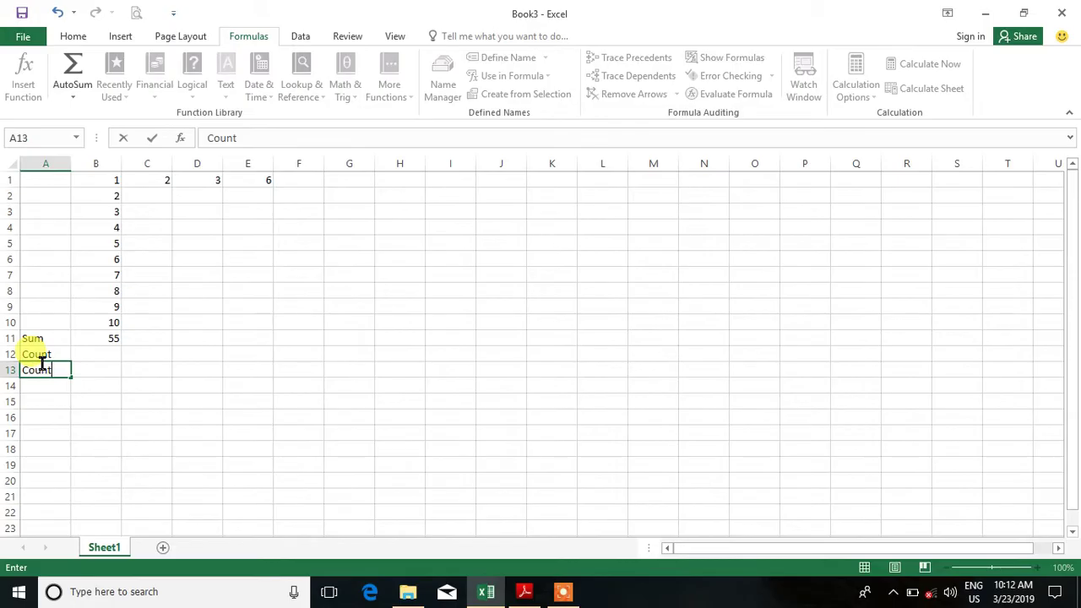
{"action": "type", "text": "A"}
{"action": "key", "text": "Return"}
Step: Enter the labels Min and Max in cells A14 and A15
{"action": "type", "text": "Min"}
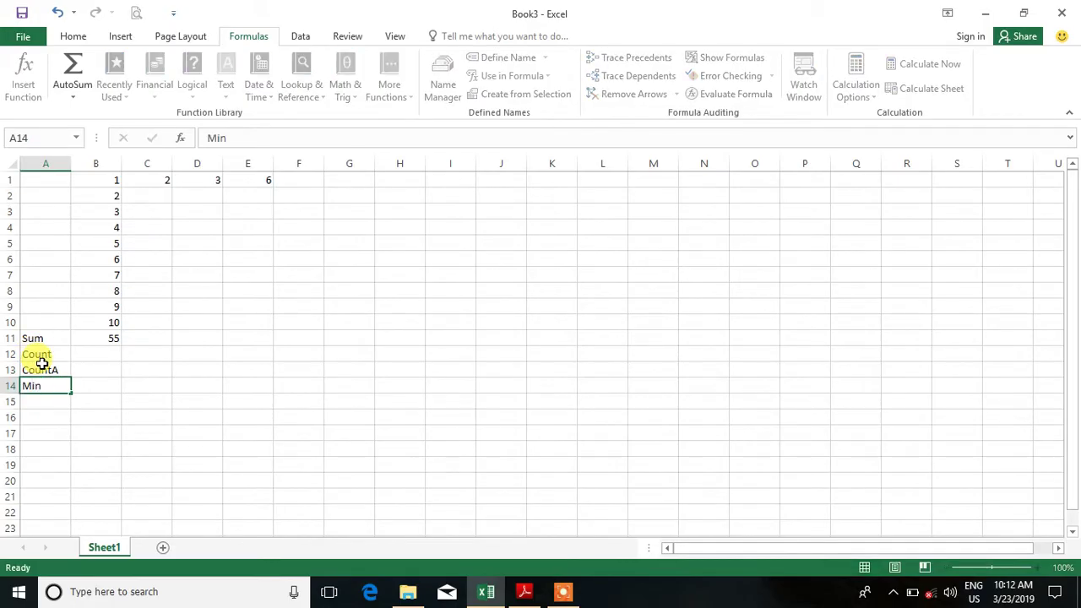
{"action": "key", "text": "Return"}
{"action": "type", "text": "M"}
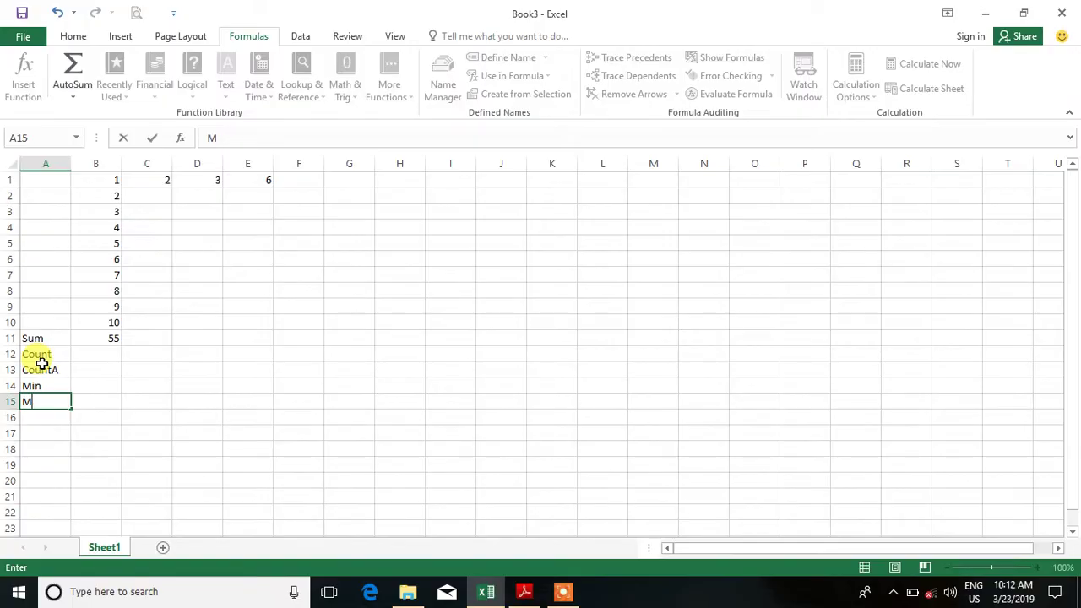
{"action": "type", "text": "az"}
{"action": "key", "text": "BackSpace"}
{"action": "type", "text": "x"}
{"action": "key", "text": "Return"}
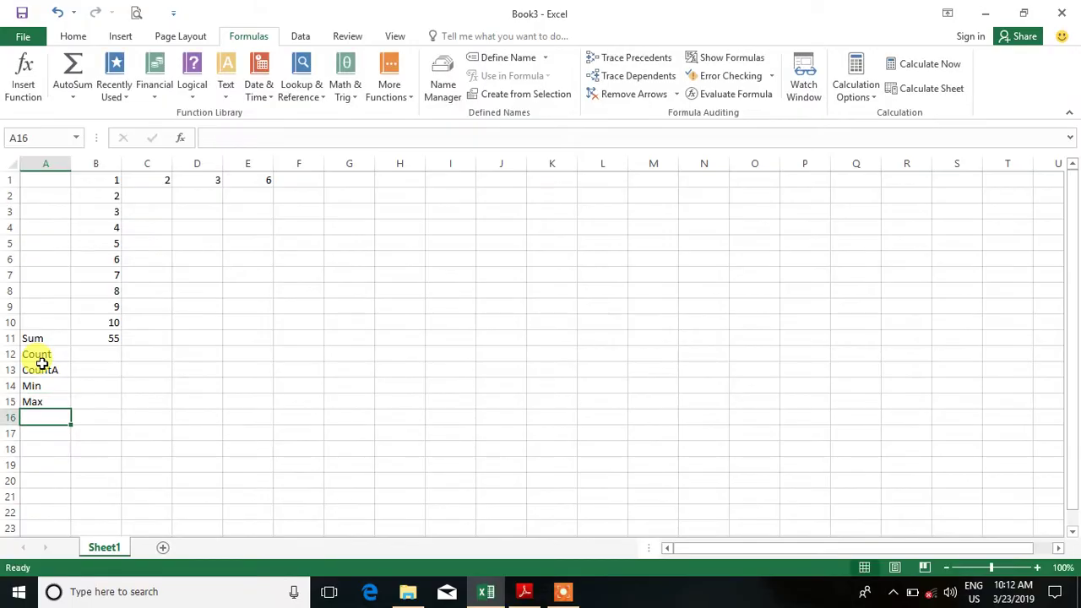
Step: Switch to the Adobe Reader guide, read the COUNT description and the section "To count cells containing any type of value", and return to Excel
{"action": "left_click", "coordinate": [118, 339]}
{"action": "left_click", "coordinate": [116, 354]}
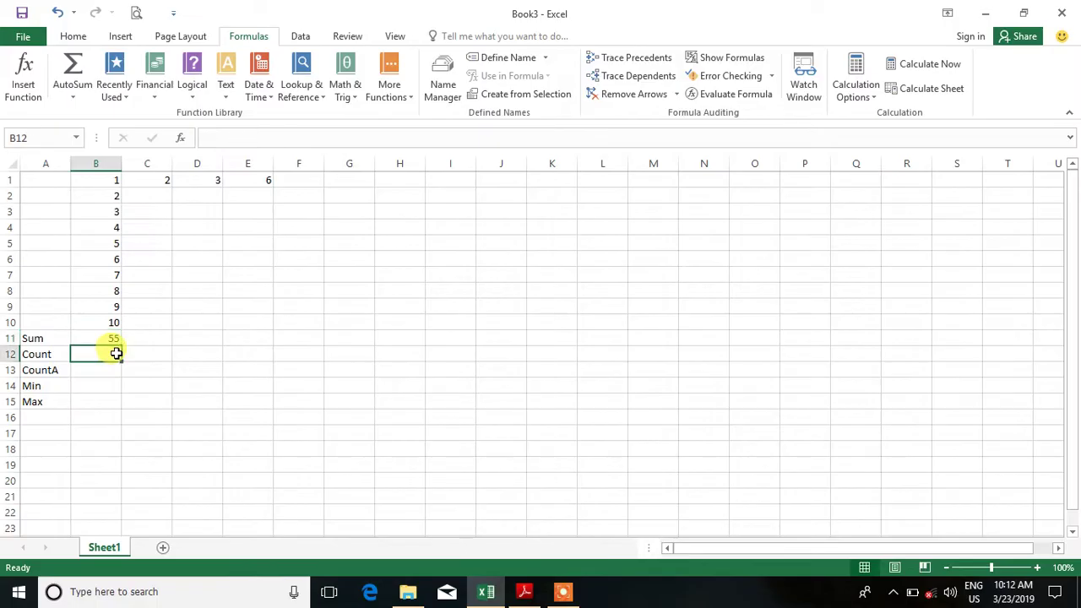
{"action": "key", "text": "alt+Tab"}
{"action": "scroll", "coordinate": [270, 287], "scroll_direction": "up", "scroll_amount": 10}
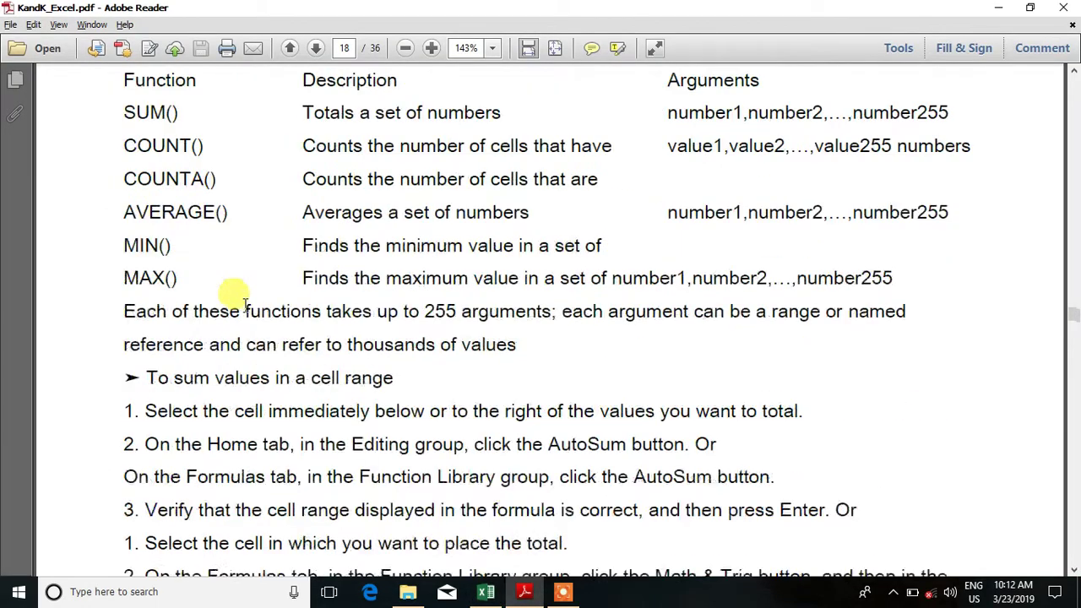
{"action": "left_click_drag", "start_coordinate": [122, 310], "coordinate": [225, 310]}
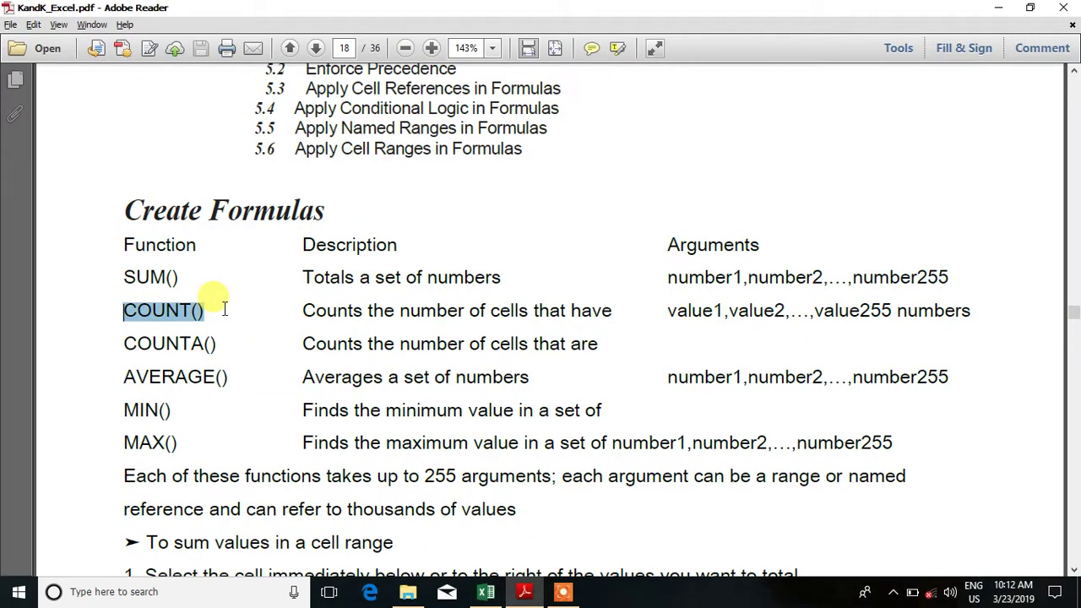
{"action": "scroll", "coordinate": [641, 282], "scroll_direction": "down", "scroll_amount": 10}
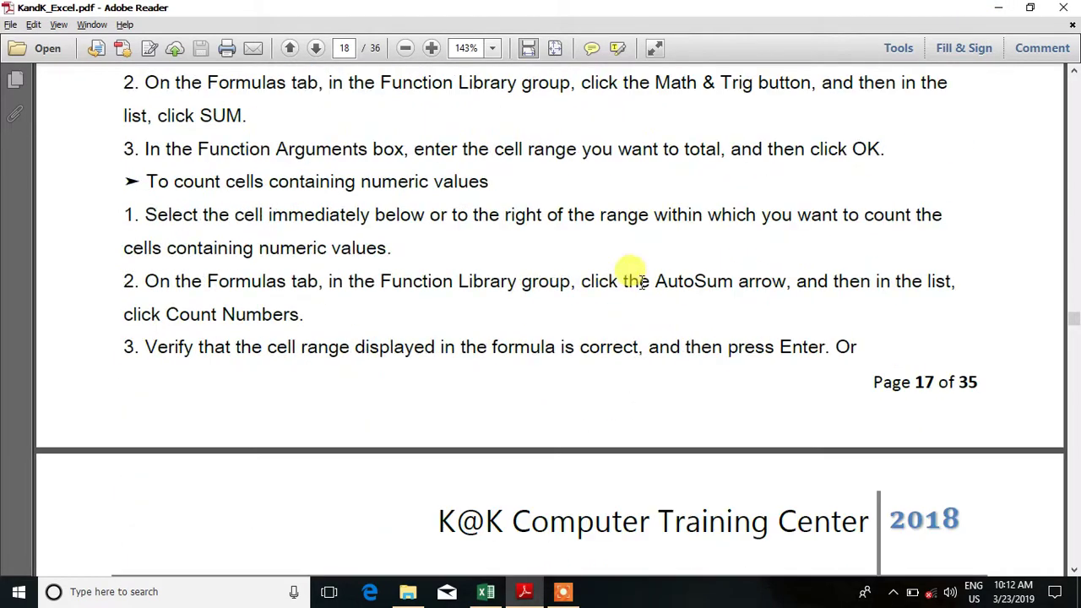
{"action": "scroll", "coordinate": [304, 312], "scroll_direction": "down", "scroll_amount": 10}
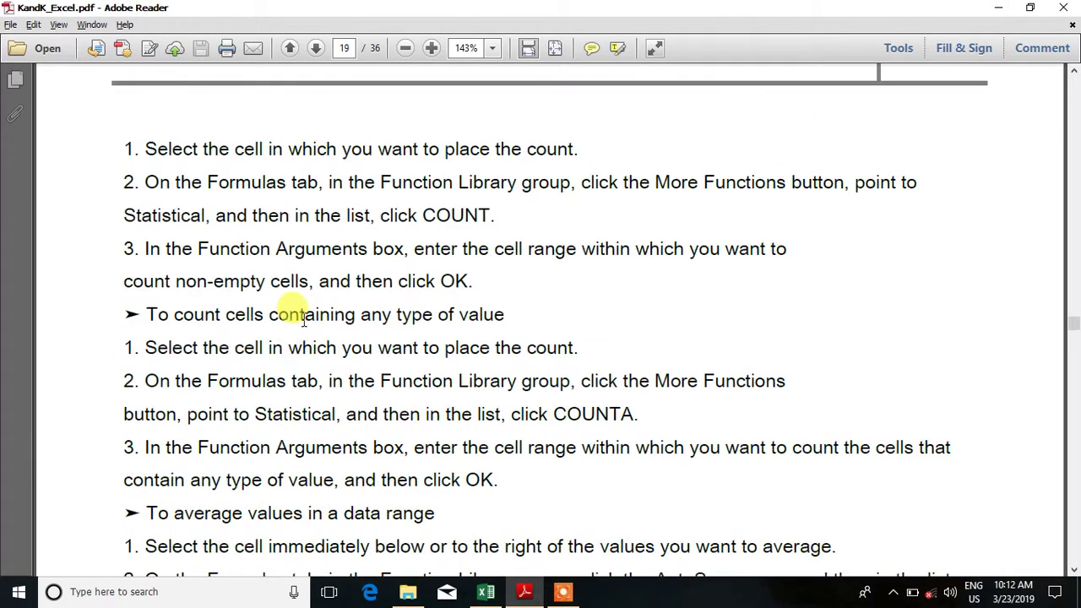
{"action": "scroll", "coordinate": [302, 319], "scroll_direction": "down", "scroll_amount": 4}
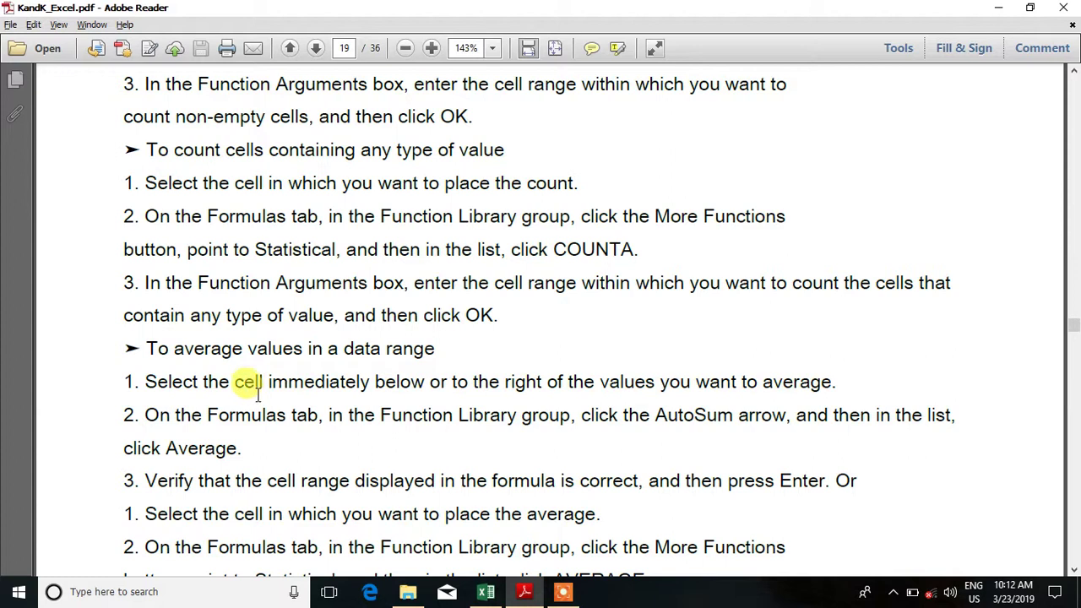
{"action": "scroll", "coordinate": [173, 351], "scroll_direction": "up", "scroll_amount": 4}
{"action": "left_click_drag", "start_coordinate": [173, 314], "coordinate": [361, 323]}
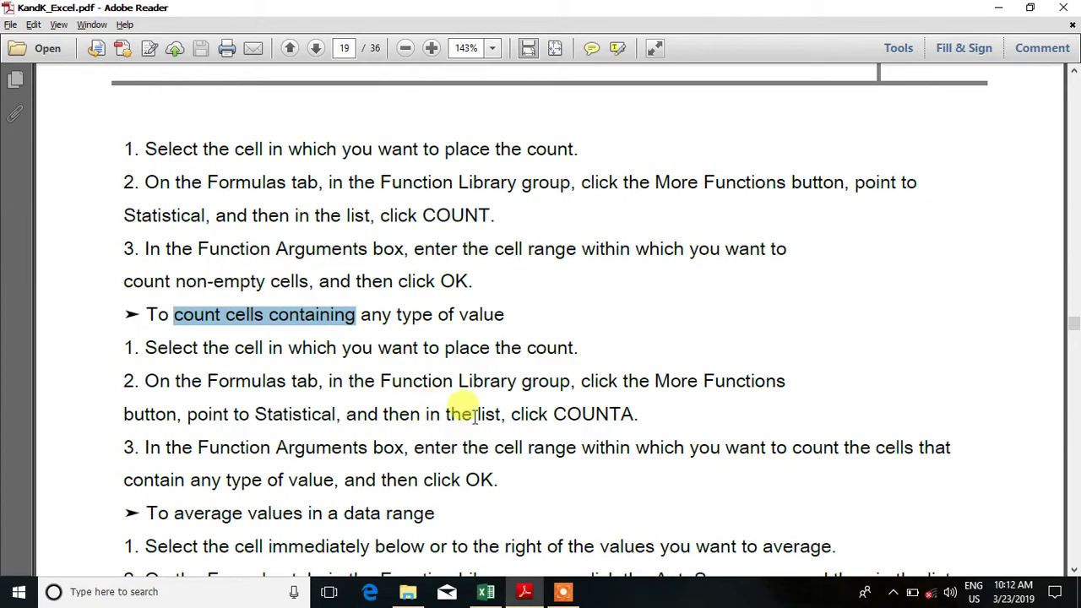
{"action": "key", "text": "alt+Tab"}
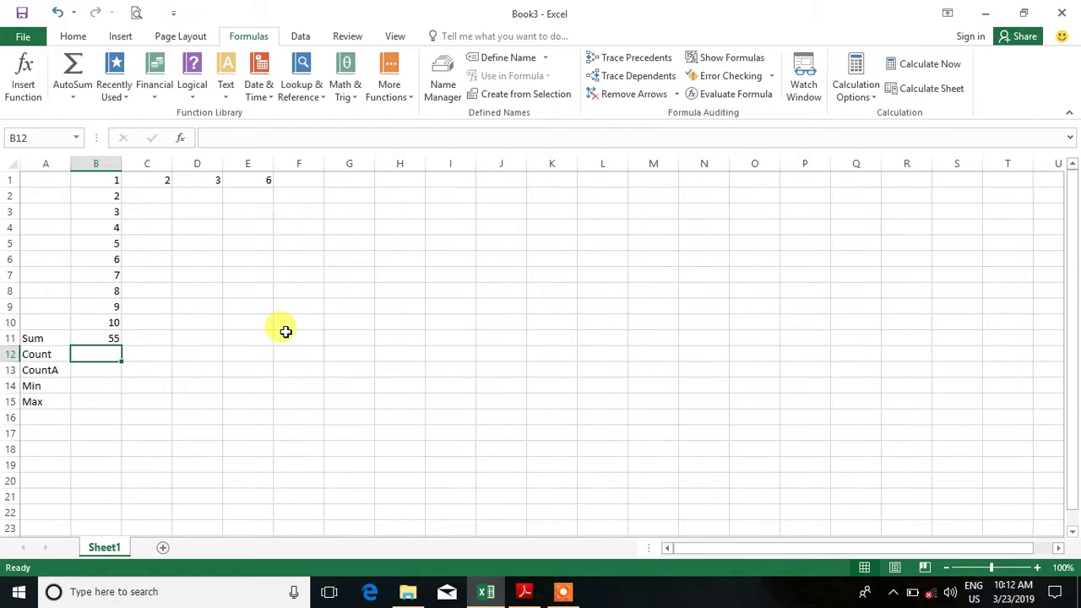
Step: Enter the text count in cell B12 beside the Count label
{"action": "type", "text": "a"}
{"action": "key", "text": "BackSpace"}
{"action": "type", "text": "count"}
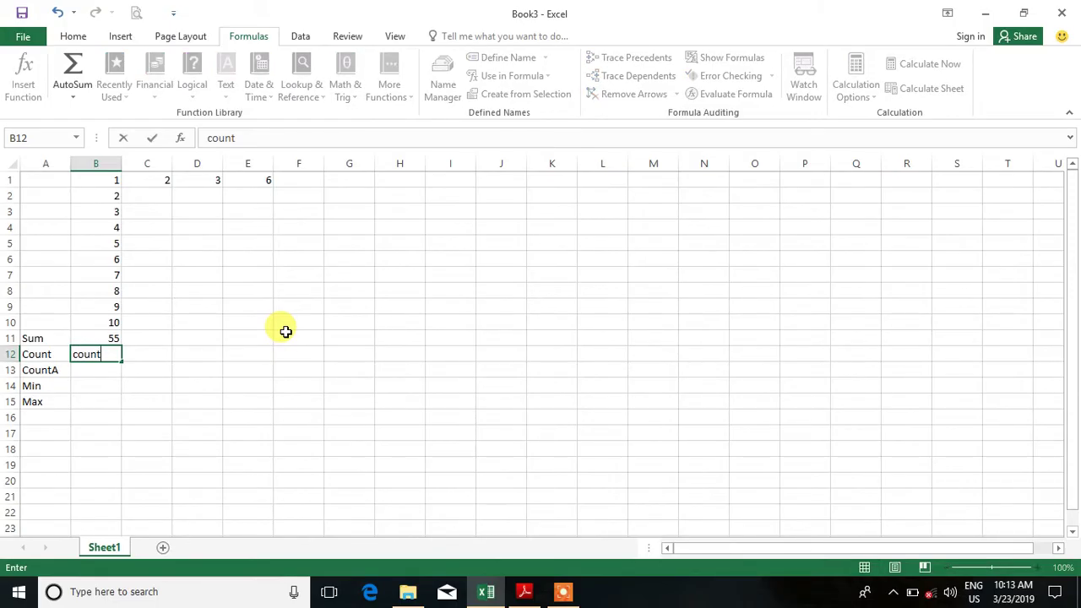
{"action": "key", "text": "Return"}
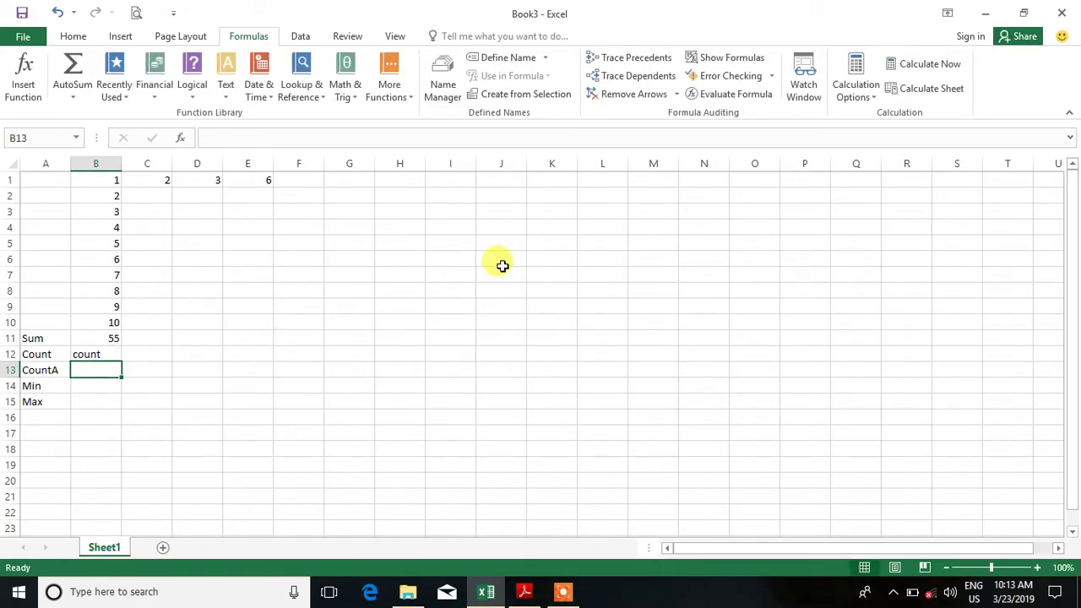
Step: Replace the entry in cell B12 with the formula =COUNT(B1:B11)
{"action": "left_click", "coordinate": [108, 354]}
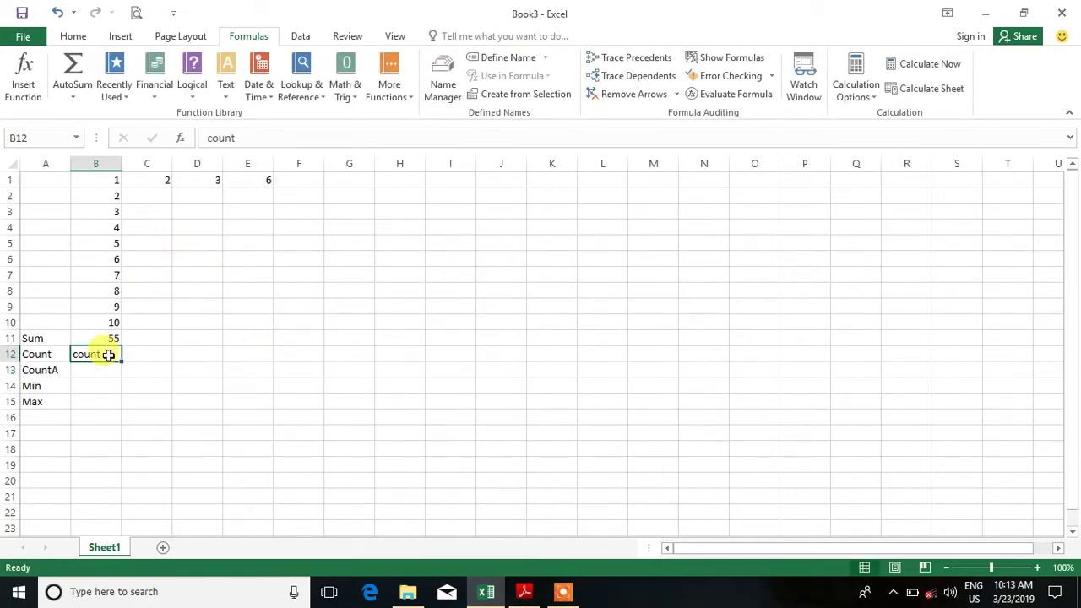
{"action": "type", "text": "="}
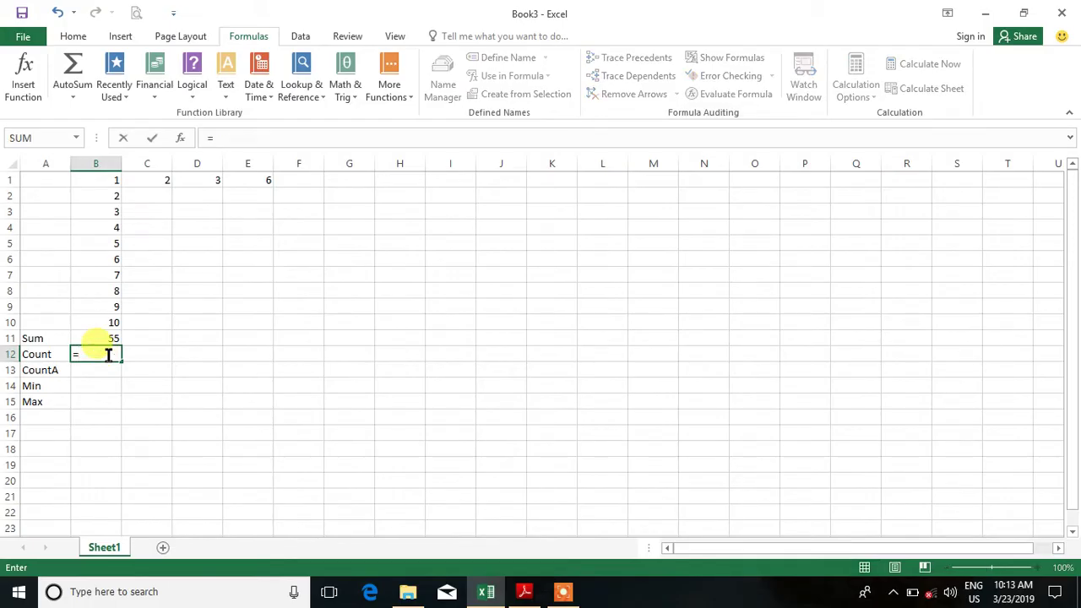
{"action": "type", "text": "count"}
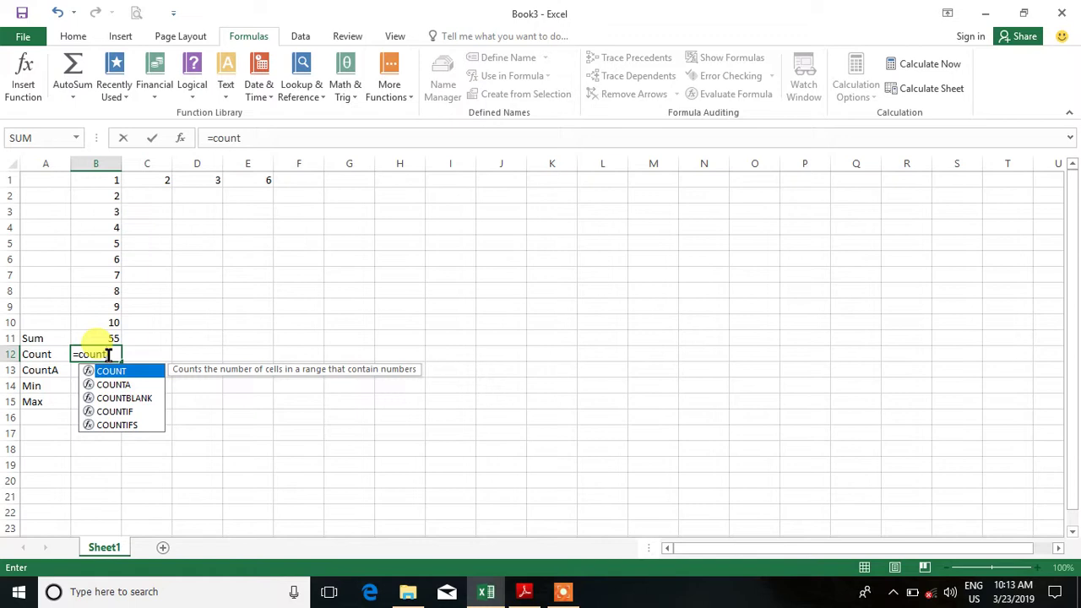
{"action": "type", "text": "("}
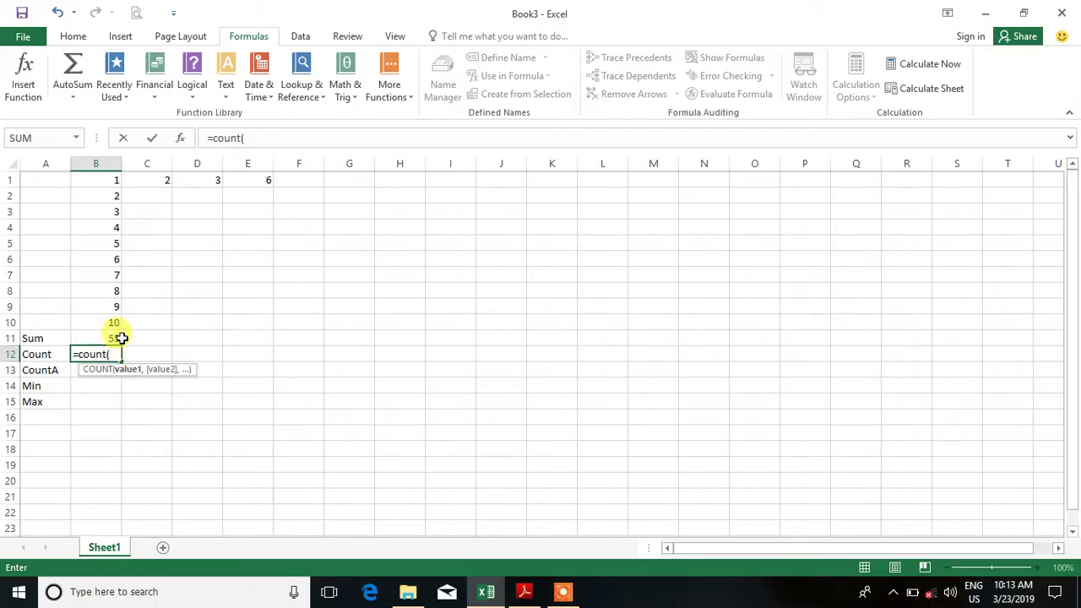
{"action": "left_click_drag", "start_coordinate": [111, 180], "coordinate": [96, 331]}
{"action": "type", "text": ")"}
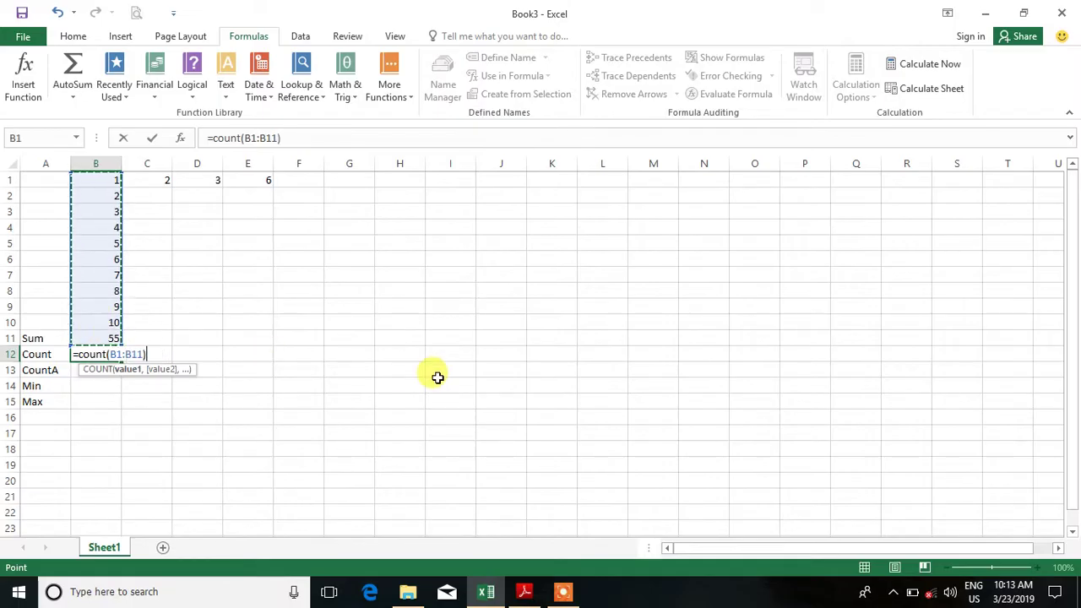
{"action": "key", "text": "Return"}
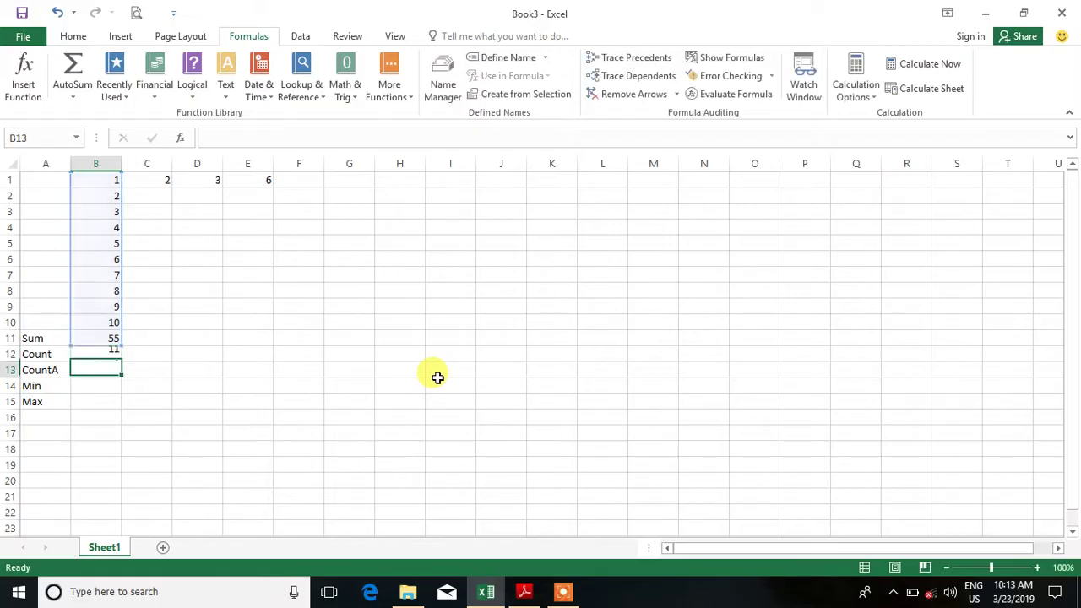
{"action": "left_click", "coordinate": [91, 353]}
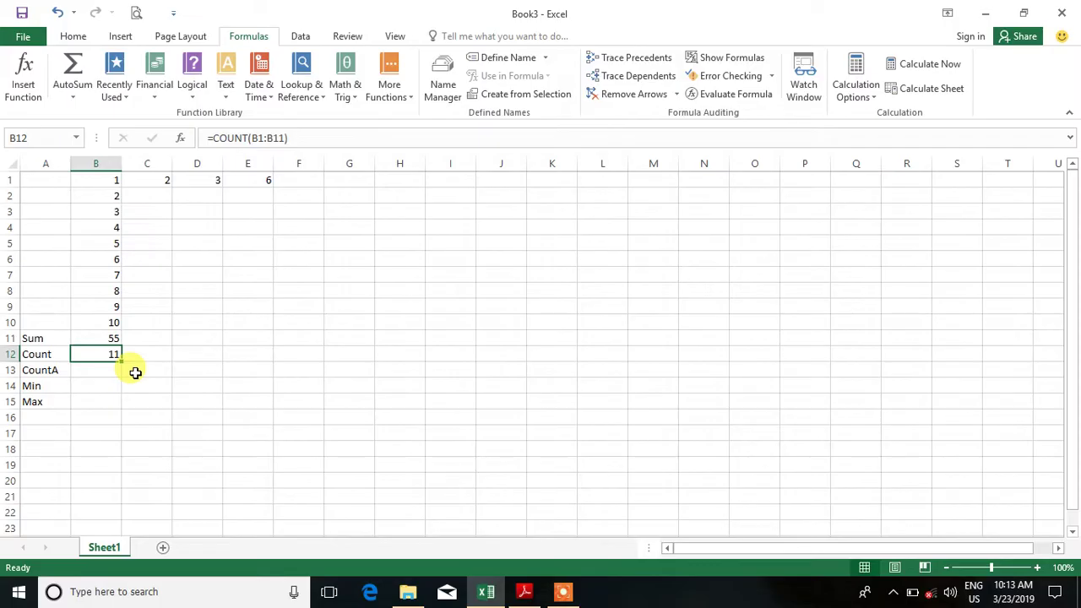
Step: Insert a blank cell at B5, shifting the numbers and formulas below it down
{"action": "left_click", "coordinate": [90, 240]}
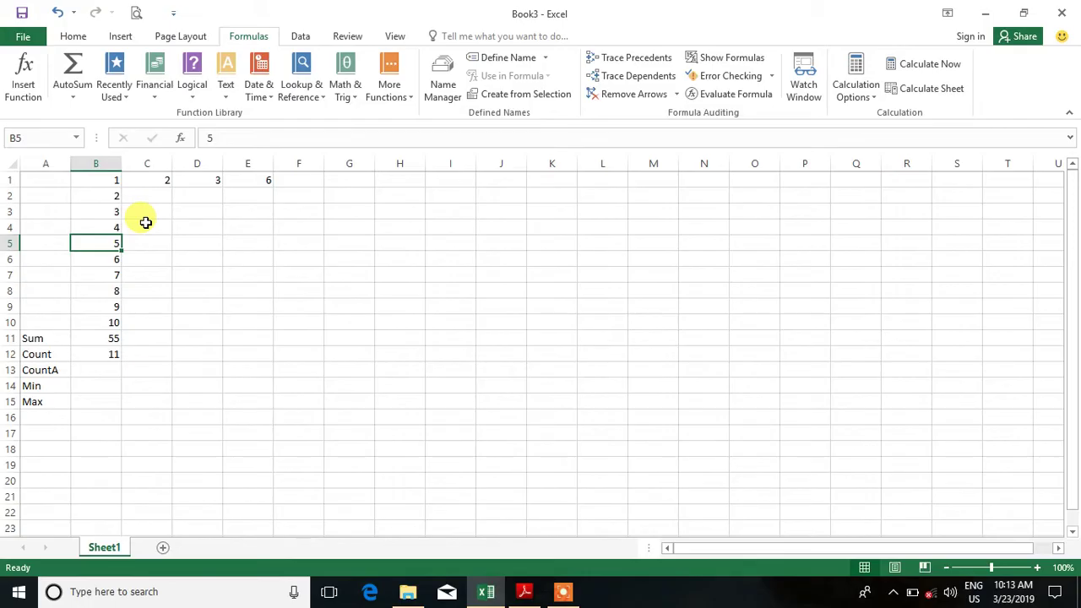
{"action": "key", "text": "ctrl+shift+plus"}
{"action": "key", "text": "Return"}
Step: Examine the range used by the COUNT formula in B13 and compare the labels in A11 to A15 with the shifted values
{"action": "left_click", "coordinate": [100, 370]}
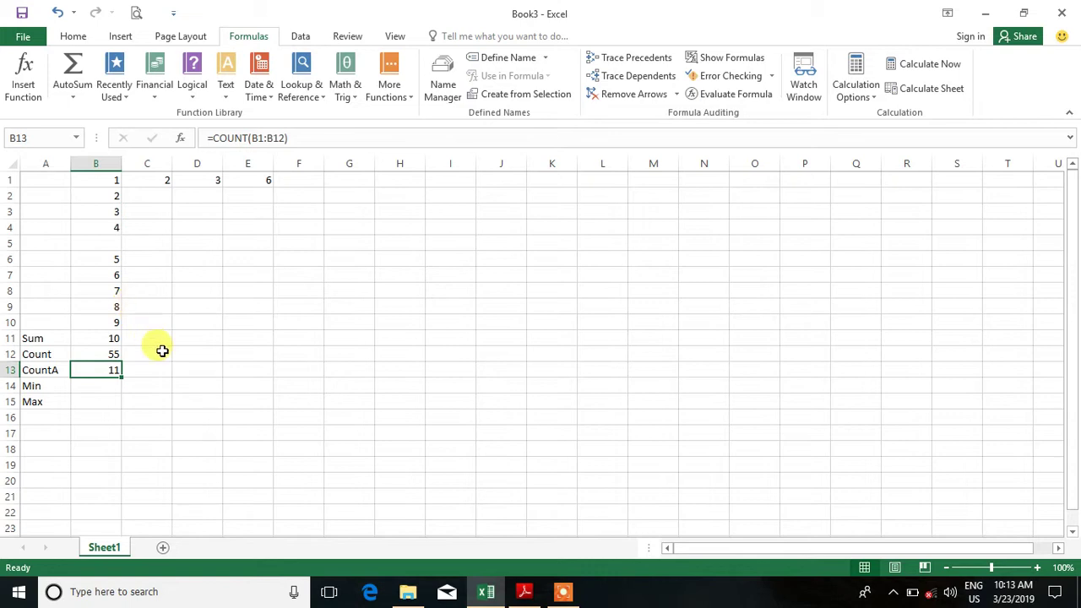
{"action": "key", "text": "XF86AudioLowerVolume"}
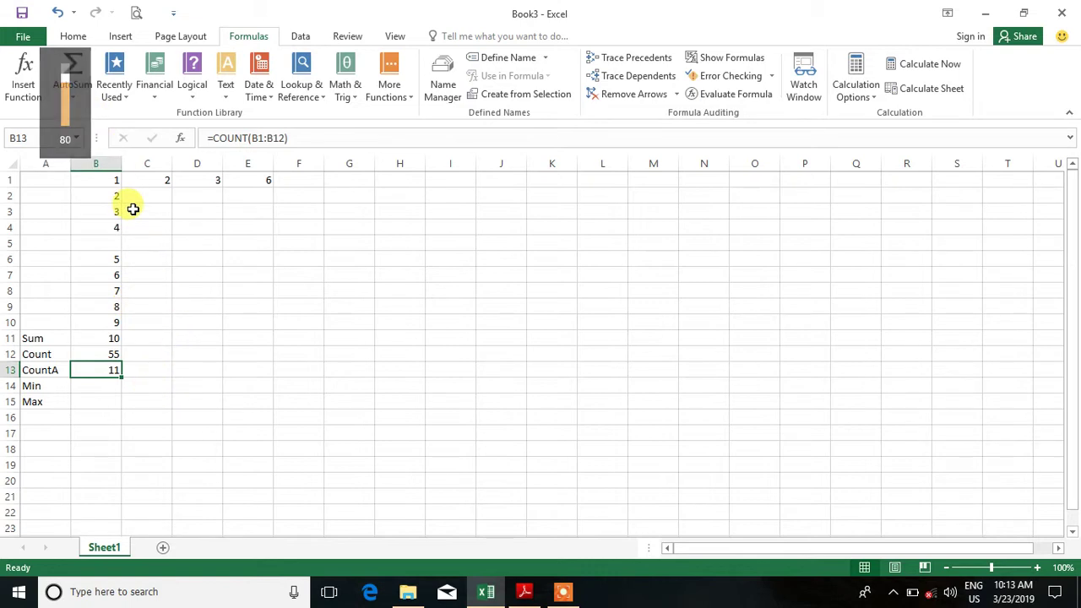
{"action": "key", "text": "F2"}
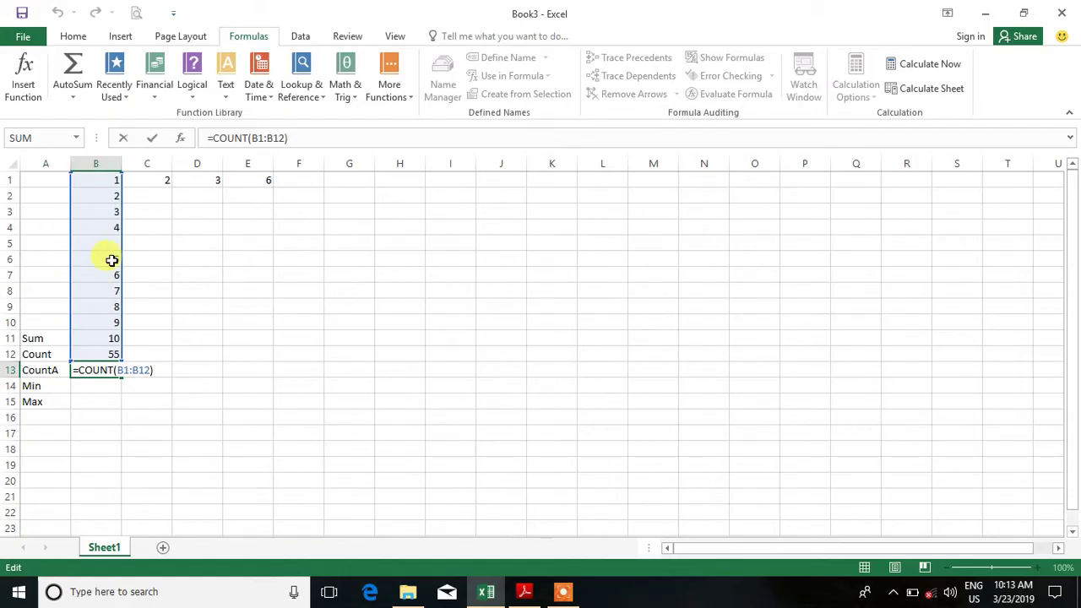
{"action": "key", "text": "Return"}
{"action": "left_click", "coordinate": [107, 370]}
{"action": "left_click", "coordinate": [119, 244]}
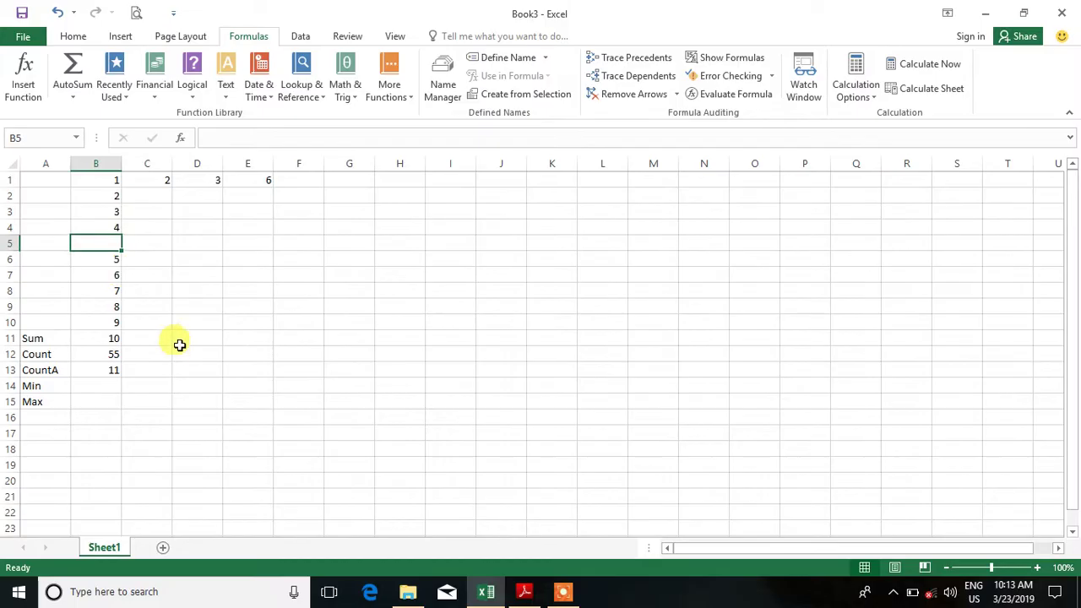
{"action": "left_click", "coordinate": [91, 369]}
{"action": "left_click", "coordinate": [48, 356]}
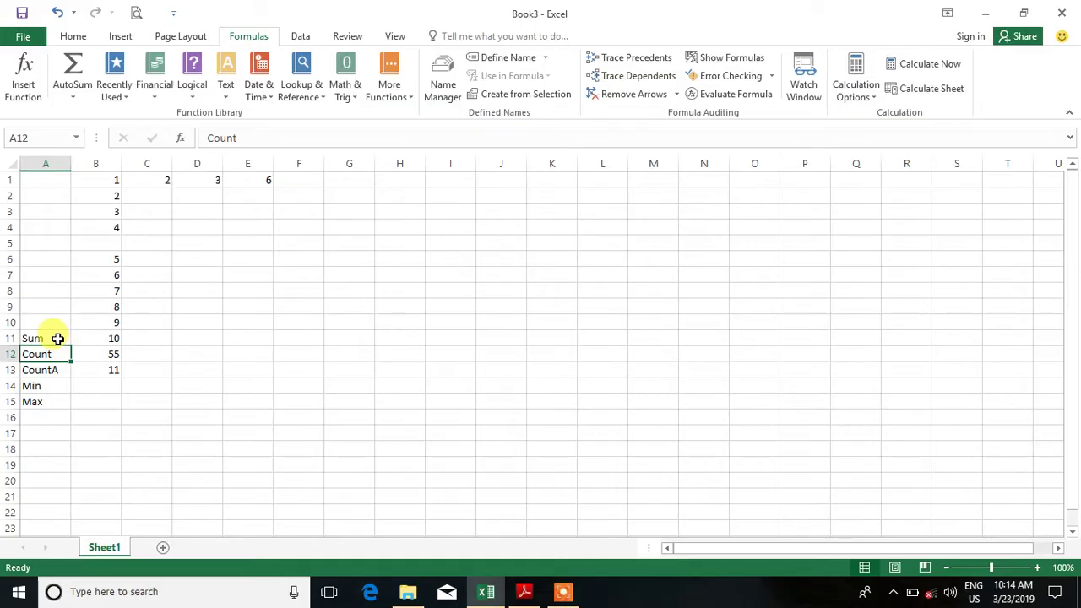
{"action": "left_click_drag", "start_coordinate": [41, 337], "coordinate": [42, 398]}
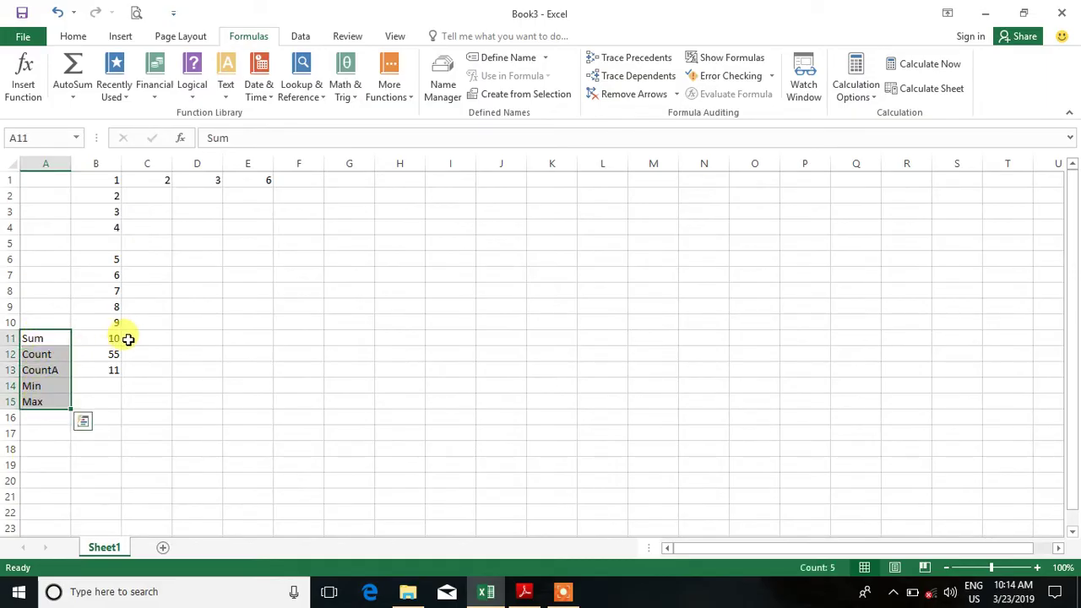
Step: Undo the insertion of the single cell at B5 and insert an entire blank row at row 5 instead
{"action": "key", "text": "ctrl+z"}
{"action": "key", "text": "ctrl+z"}
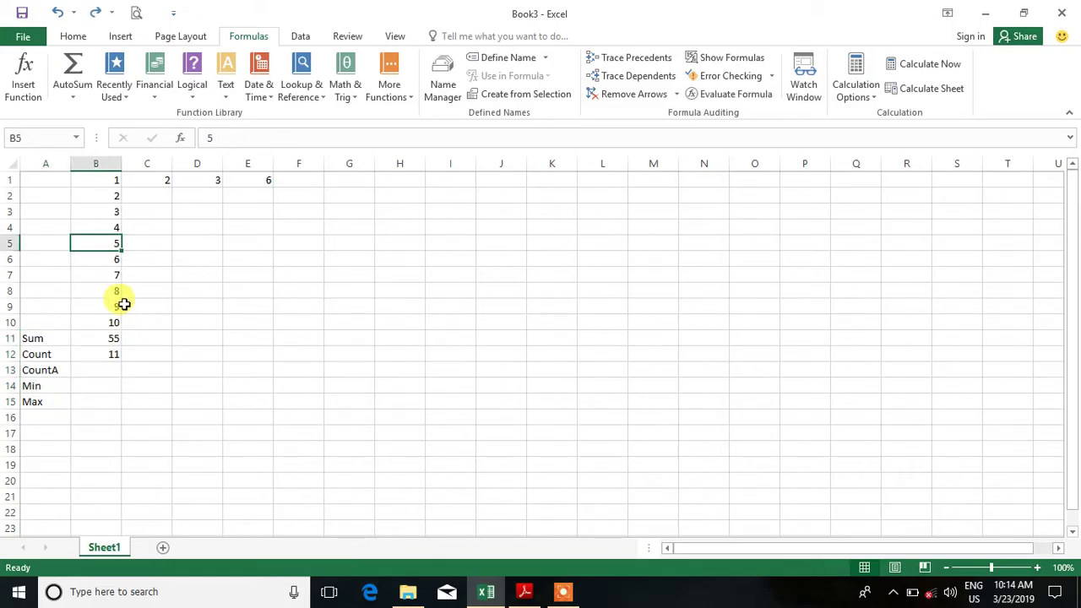
{"action": "key", "text": "shift+space"}
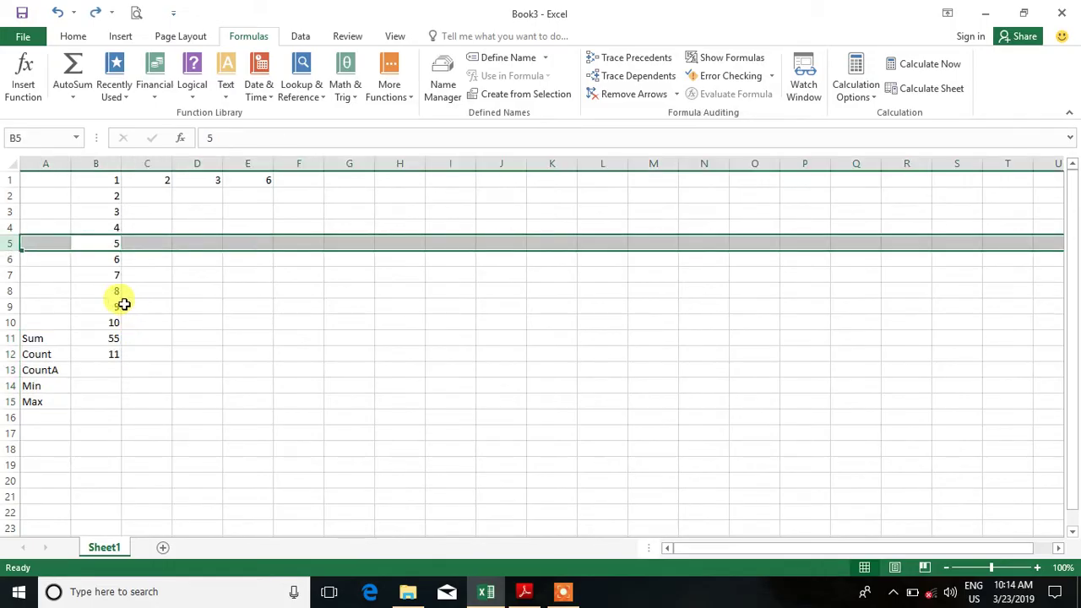
{"action": "key", "text": "ctrl+y"}
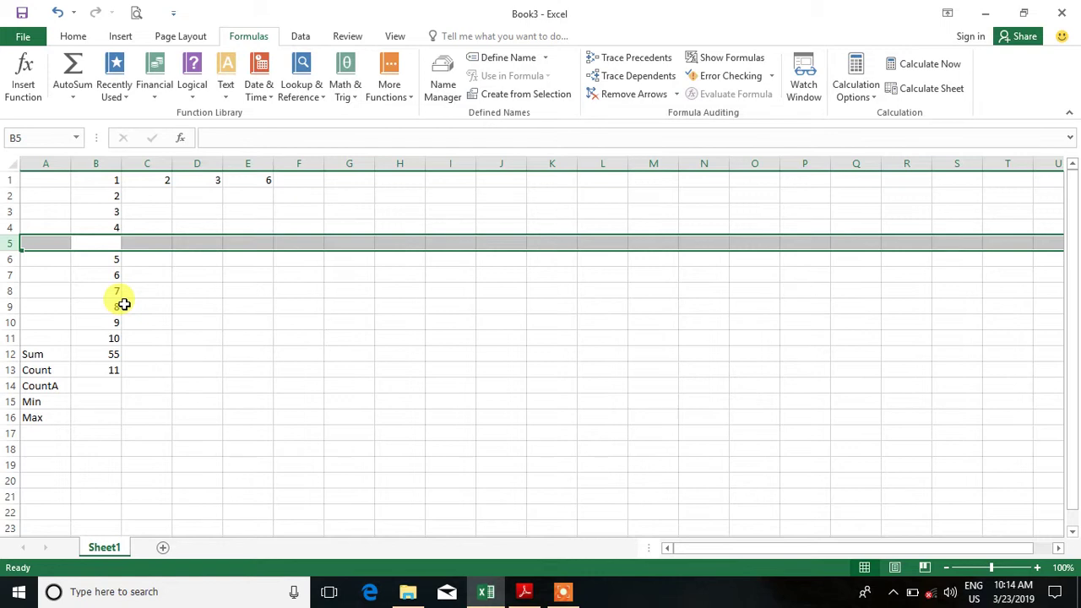
{"action": "key", "text": "ctrl+y"}
Step: Check which cells the COUNT formula in B13 refers to, leaving the formula as it is
{"action": "left_click", "coordinate": [102, 398]}
{"action": "left_click", "coordinate": [96, 384]}
{"action": "left_click", "coordinate": [97, 372]}
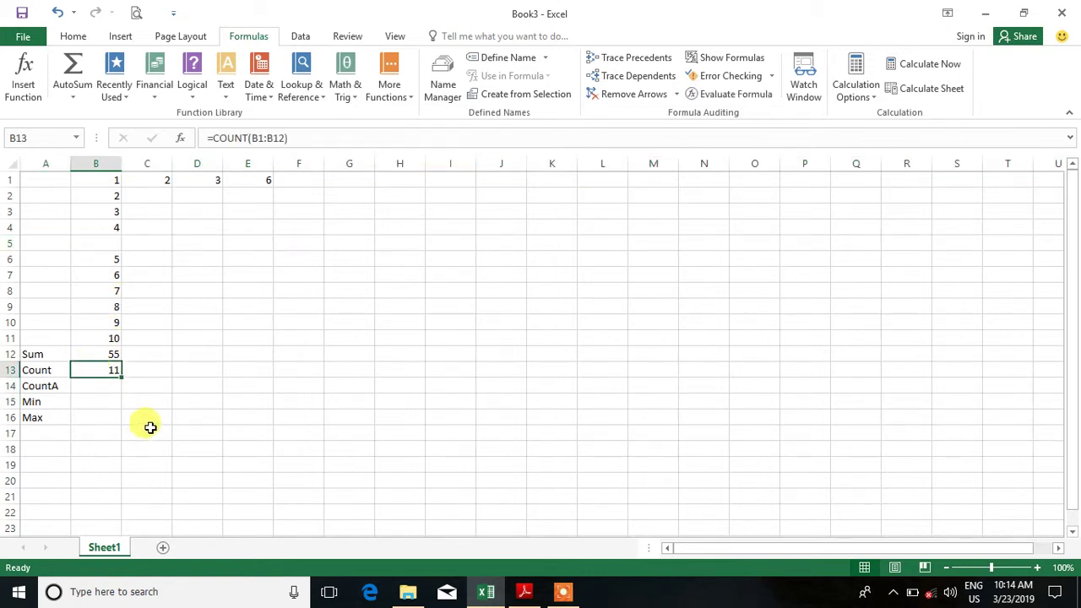
{"action": "key", "text": "XF86AudioLowerVolume"}
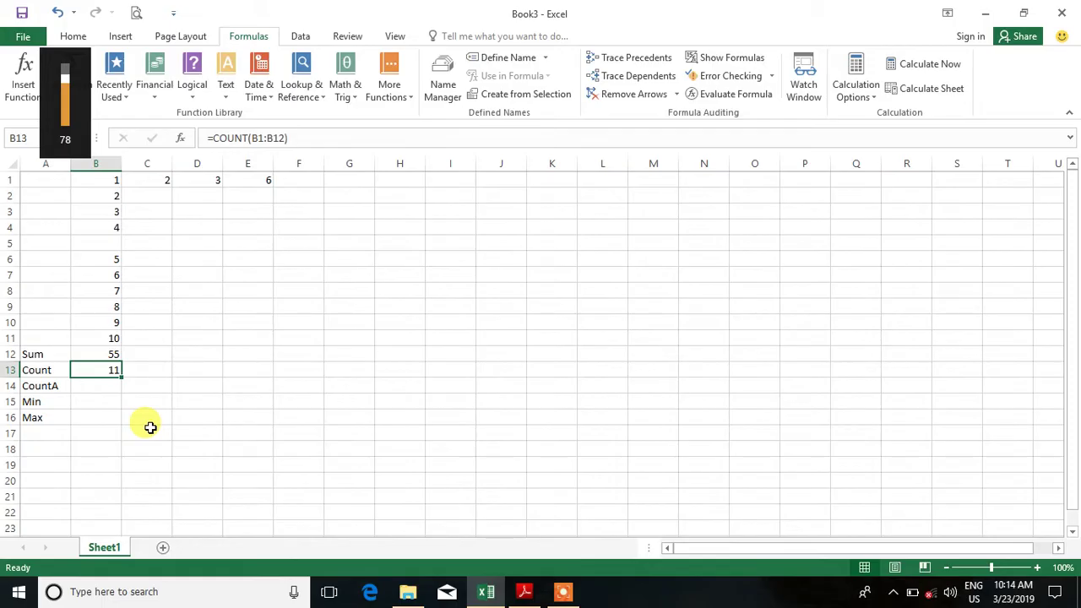
{"action": "key", "text": "F2"}
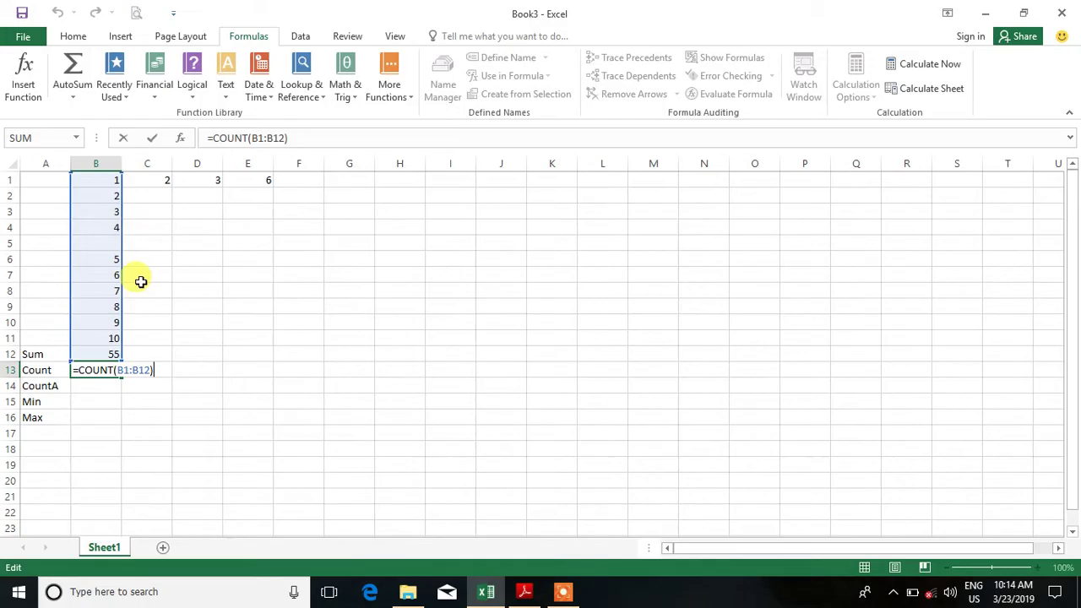
{"action": "key", "text": "Return"}
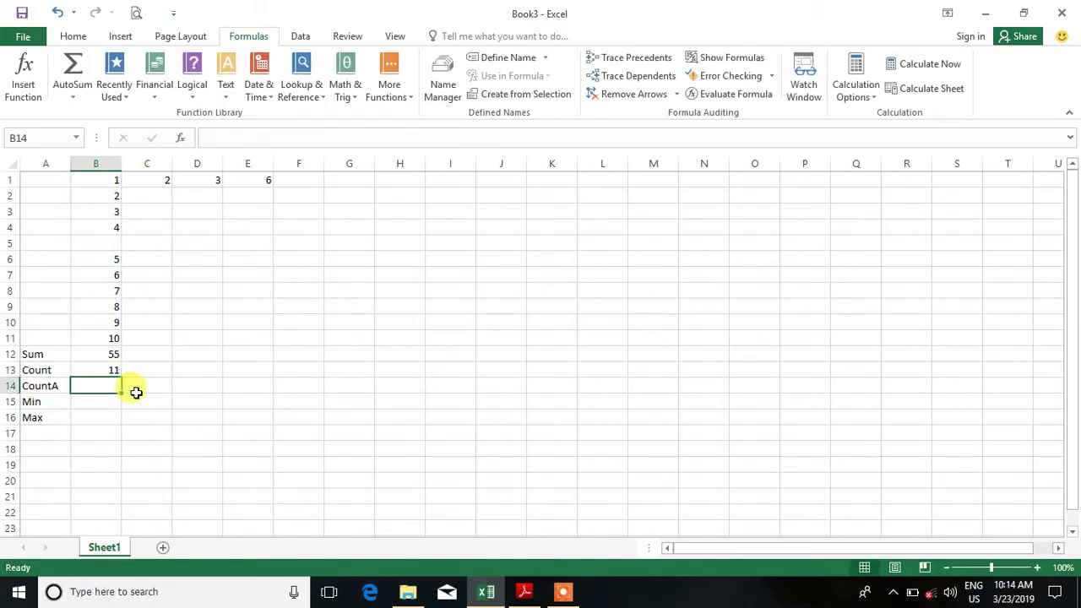
Step: Select B1 to B12 to check the count, consult the COUNTA instructions in the Adobe Reader guide, and return to Excel
{"action": "key", "text": "alt+Tab"}
{"action": "key", "text": "alt+Tab"}
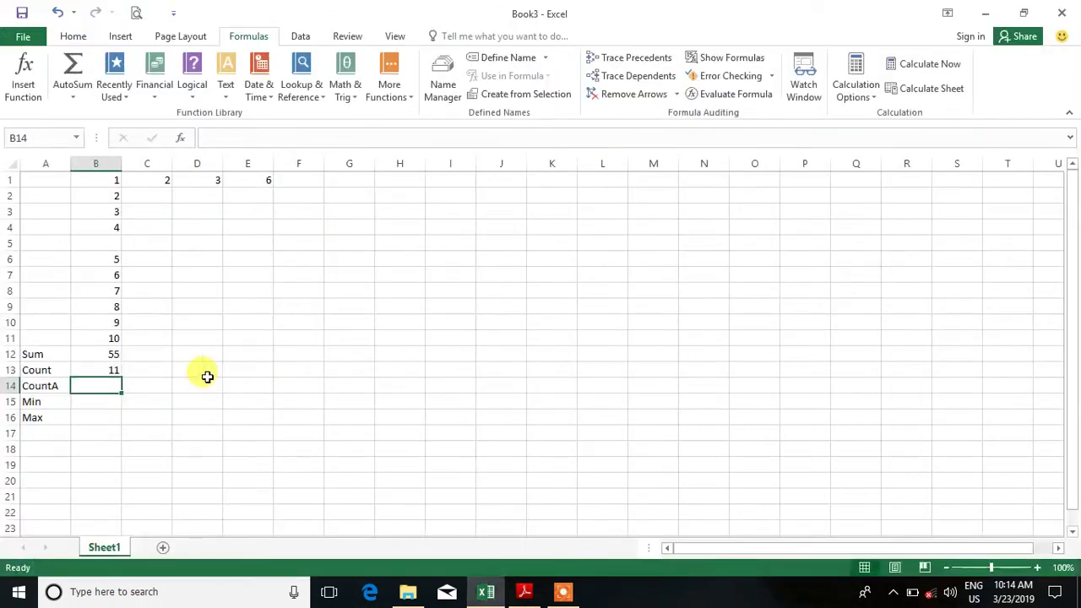
{"action": "left_click", "coordinate": [110, 369]}
{"action": "left_click_drag", "start_coordinate": [114, 186], "coordinate": [109, 354]}
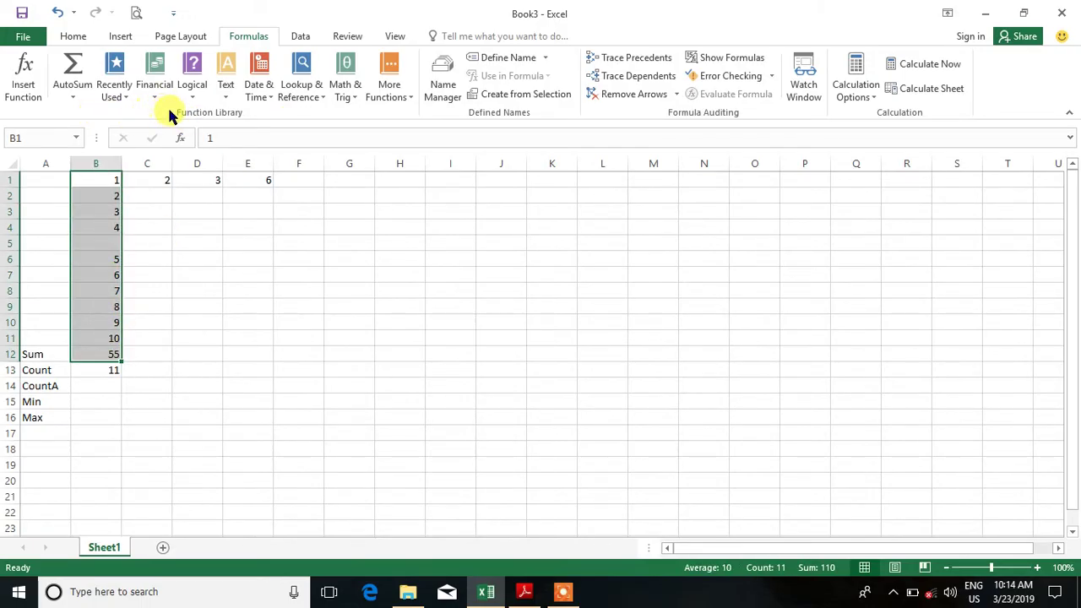
{"action": "key", "text": "alt+Tab"}
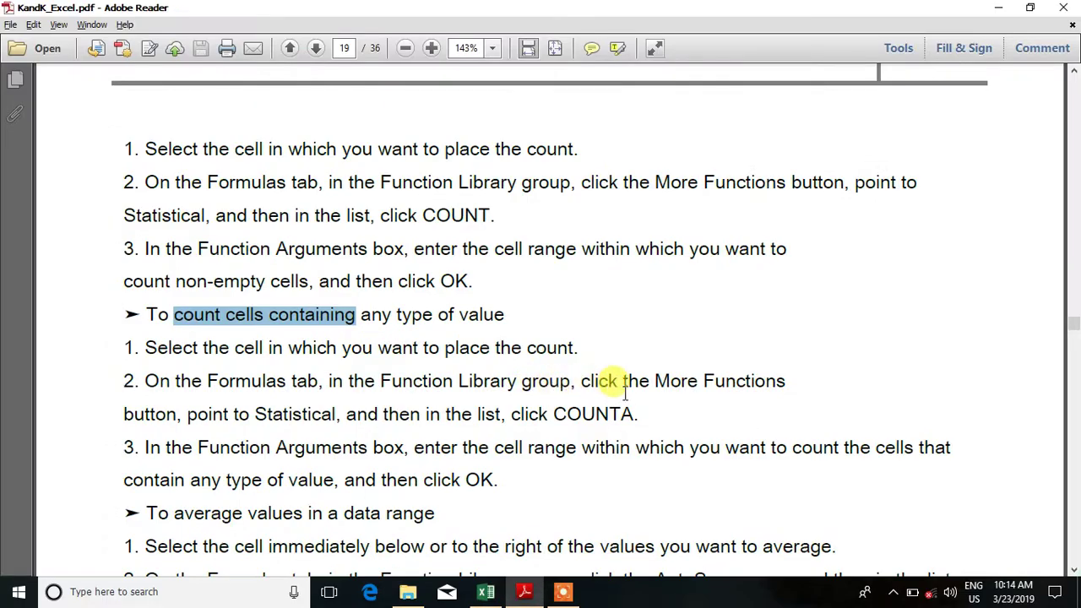
{"action": "key", "text": "alt+Tab"}
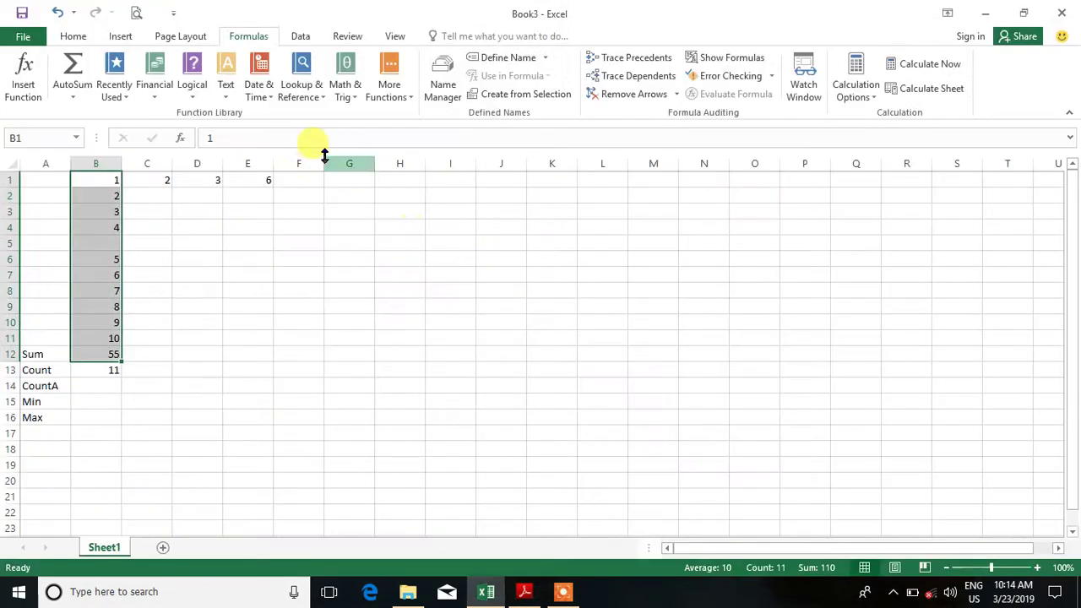
{"action": "left_click", "coordinate": [404, 99]}
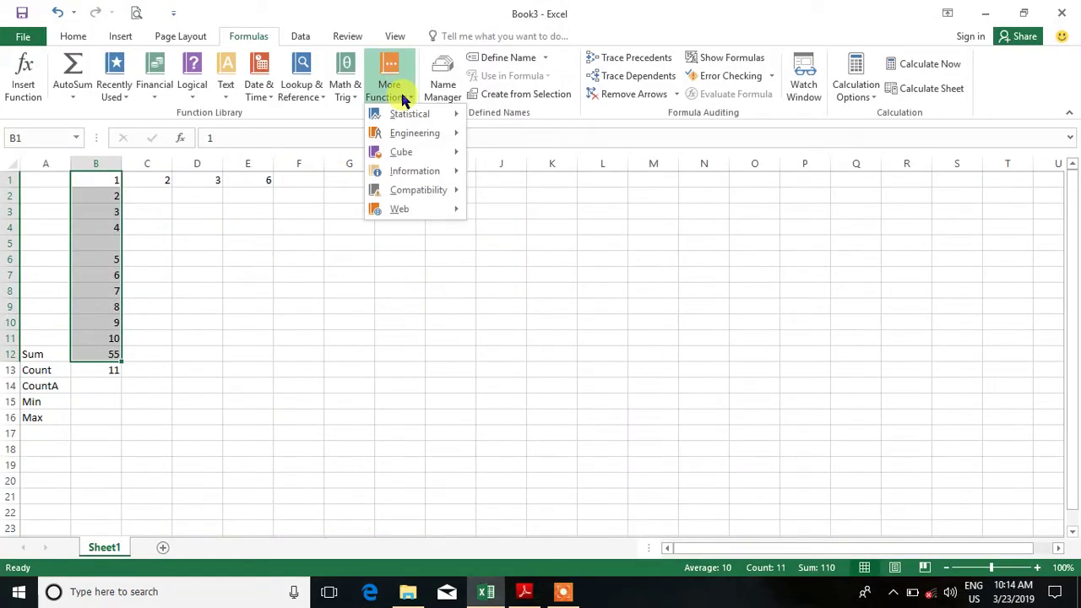
{"action": "key", "text": "alt+Tab"}
{"action": "key", "text": "alt+Tab"}
{"action": "left_click", "coordinate": [410, 84]}
{"action": "mouse_move", "coordinate": [439, 120]}
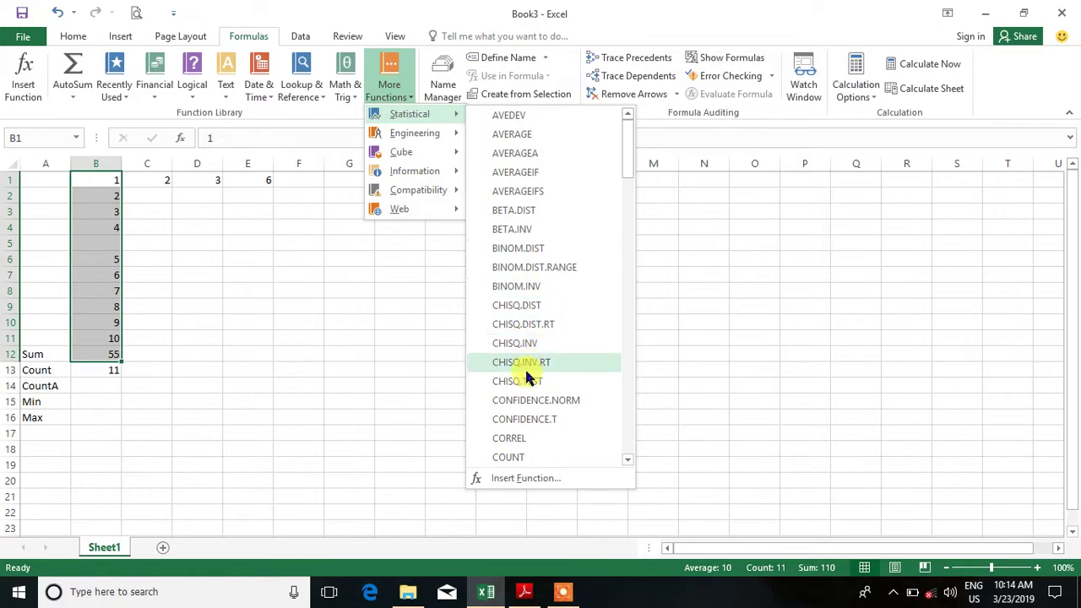
{"action": "left_click", "coordinate": [510, 457]}
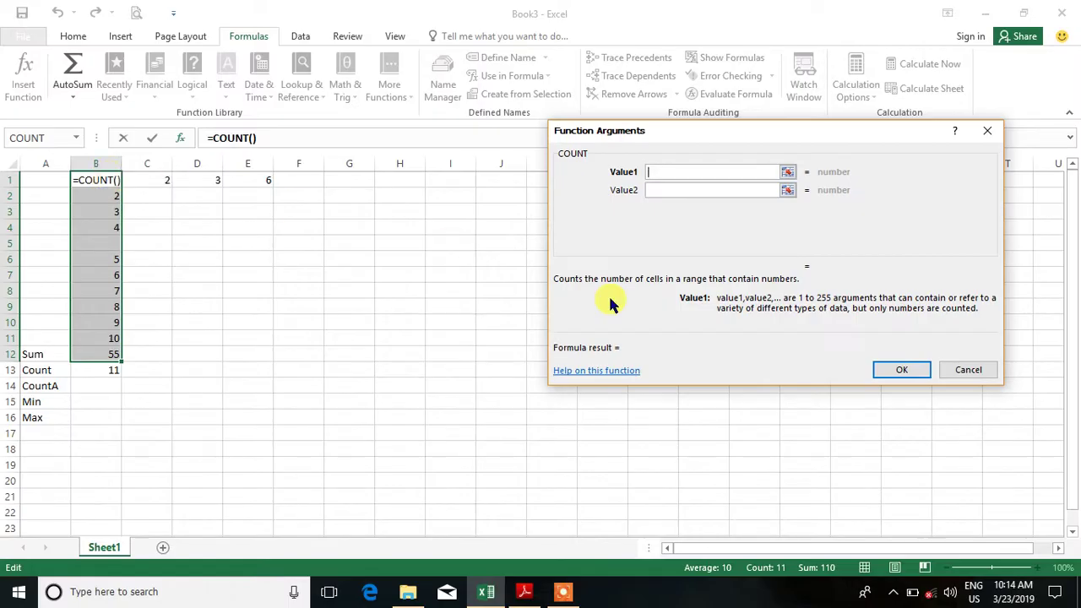
{"action": "left_click", "coordinate": [959, 376]}
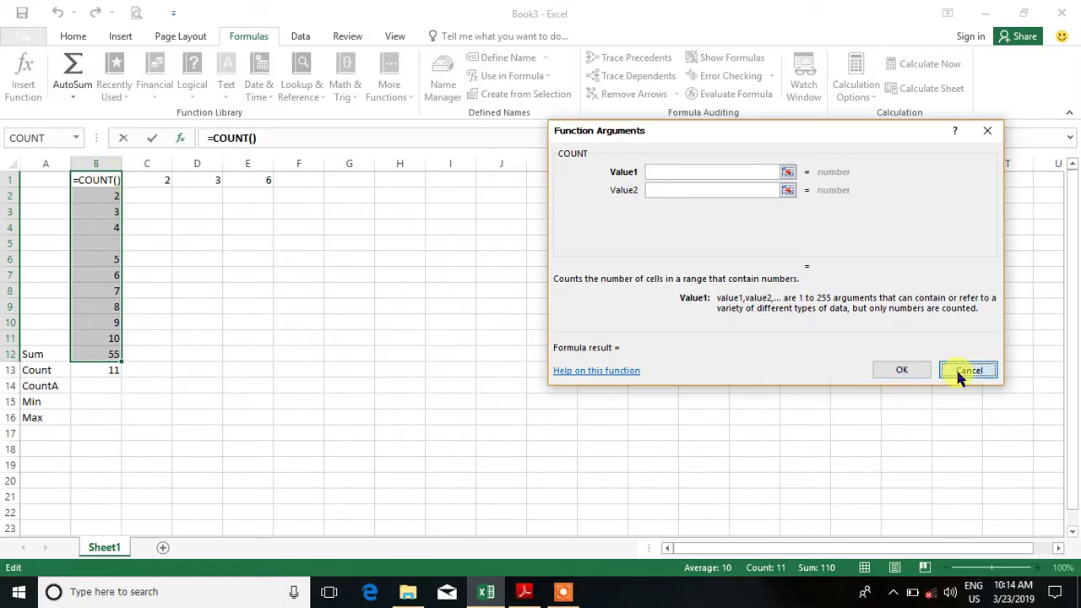
Step: Insert the statistical COUNT function into B13 with B1:B12 as its range, on top of the existing formula
{"action": "left_click", "coordinate": [108, 371]}
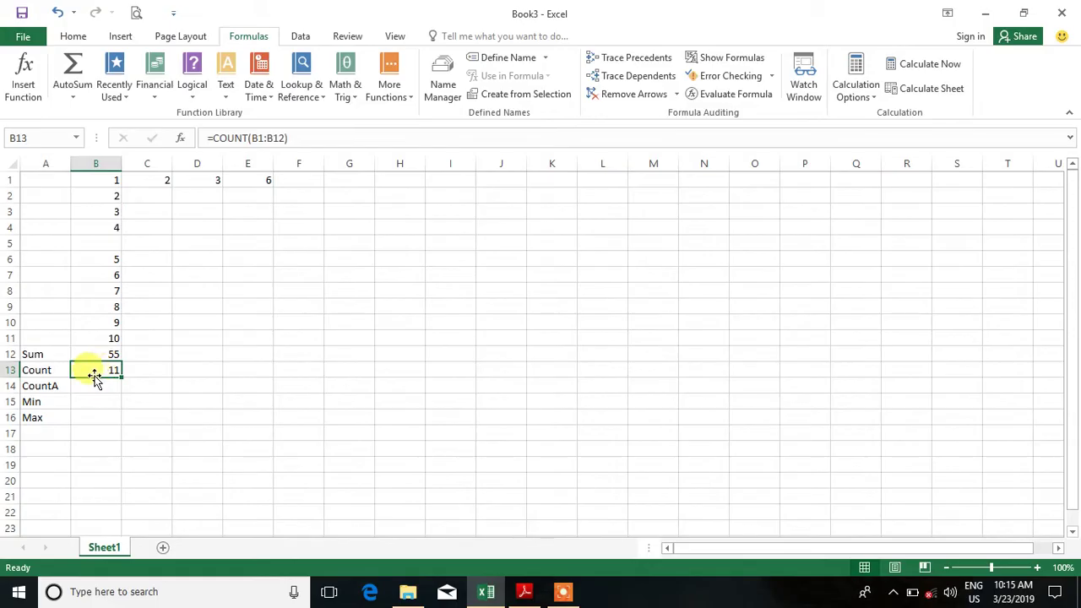
{"action": "left_click", "coordinate": [394, 97]}
{"action": "mouse_move", "coordinate": [433, 119]}
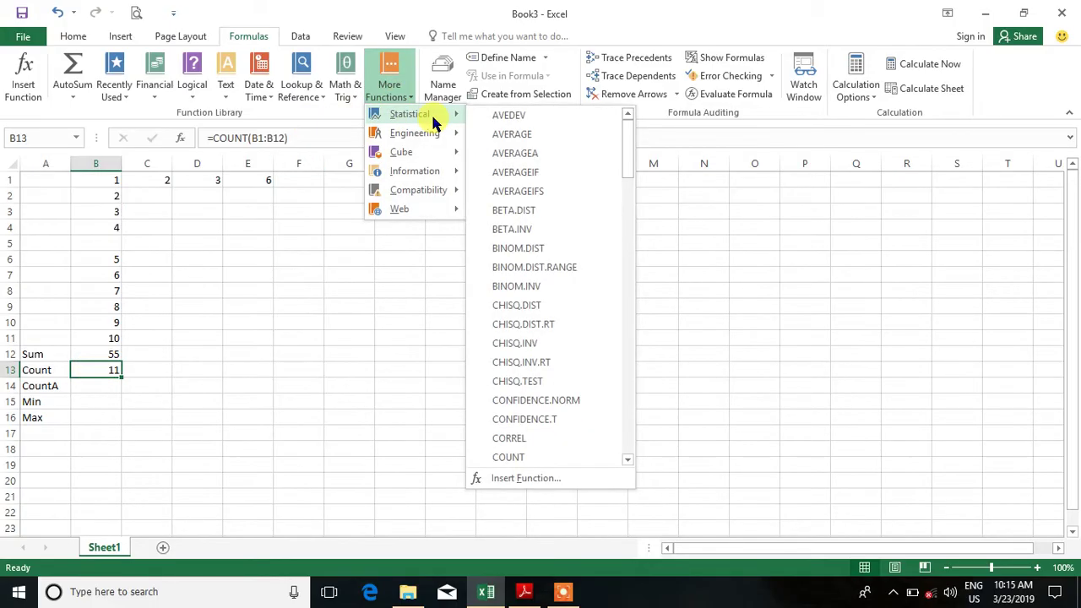
{"action": "left_click", "coordinate": [524, 456]}
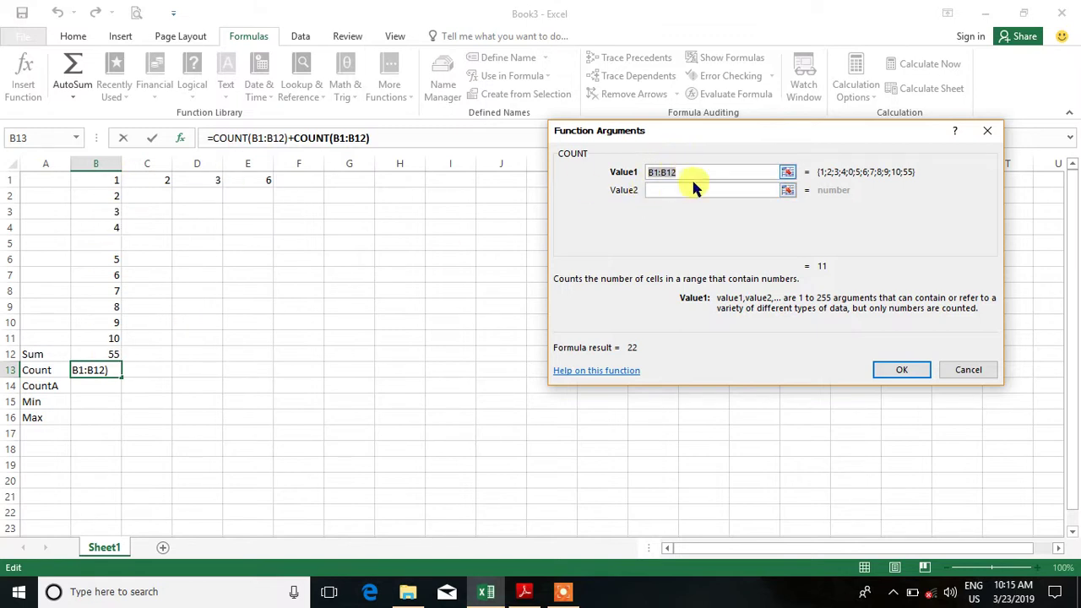
{"action": "left_click_drag", "start_coordinate": [109, 181], "coordinate": [118, 350]}
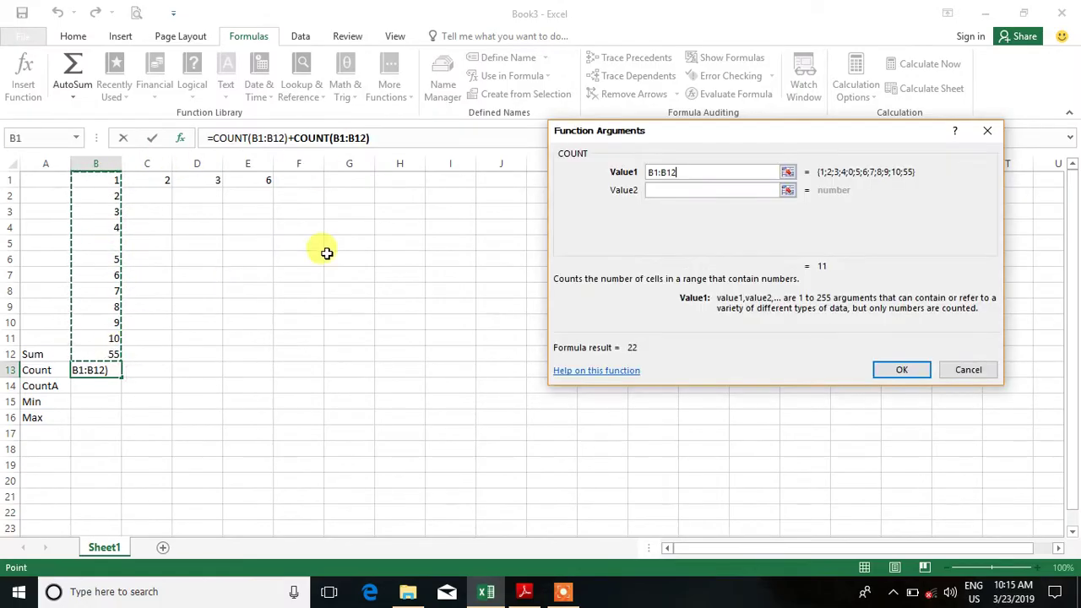
{"action": "left_click", "coordinate": [886, 373]}
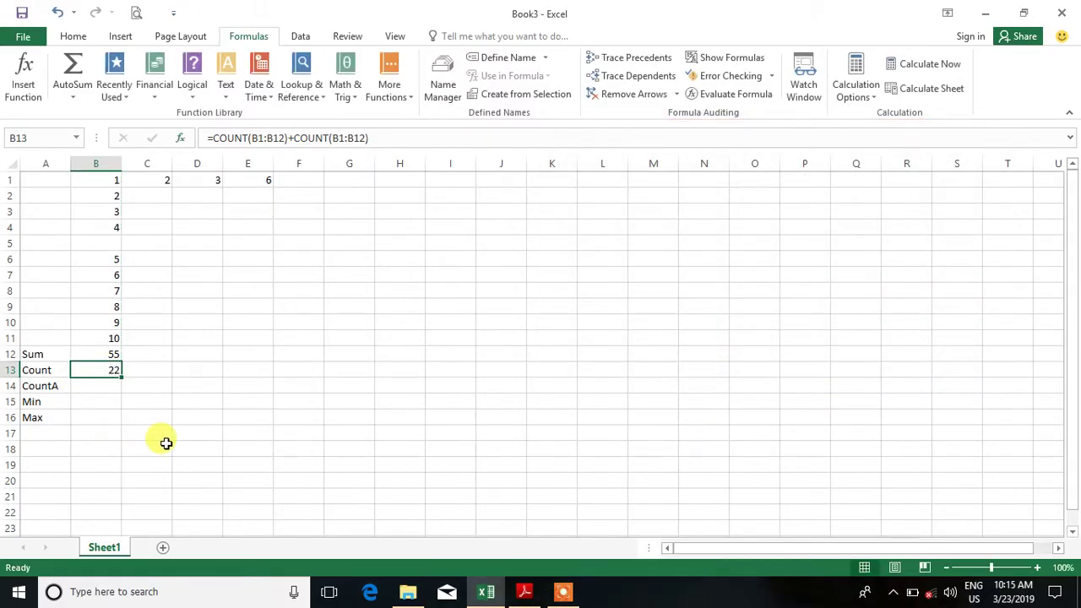
Step: Check the count of the selected cells B1 to B12 against the result in B13
{"action": "left_click_drag", "start_coordinate": [104, 179], "coordinate": [126, 354]}
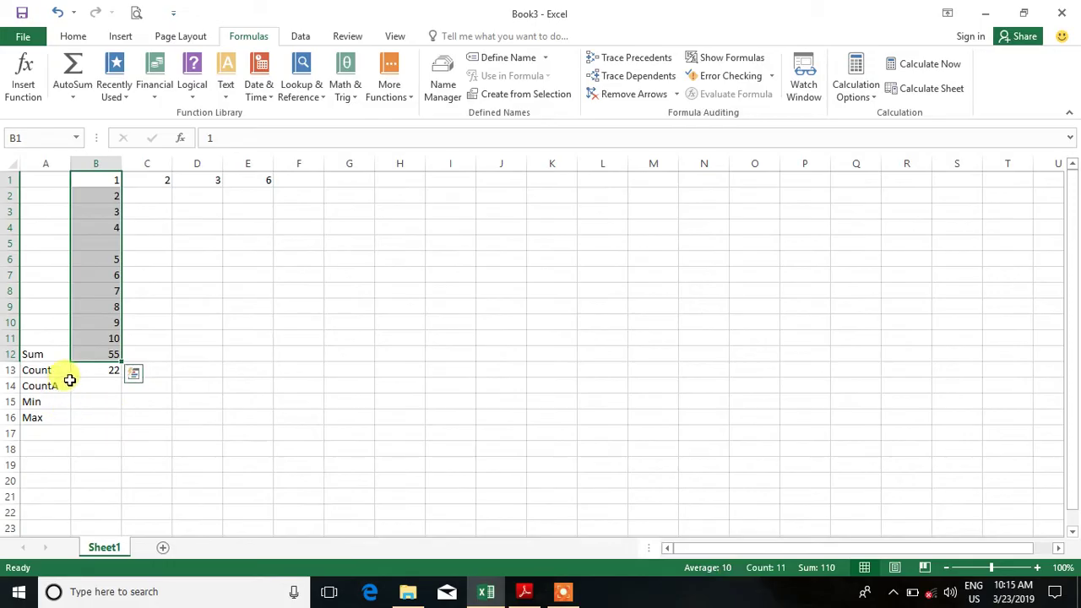
{"action": "left_click", "coordinate": [98, 372]}
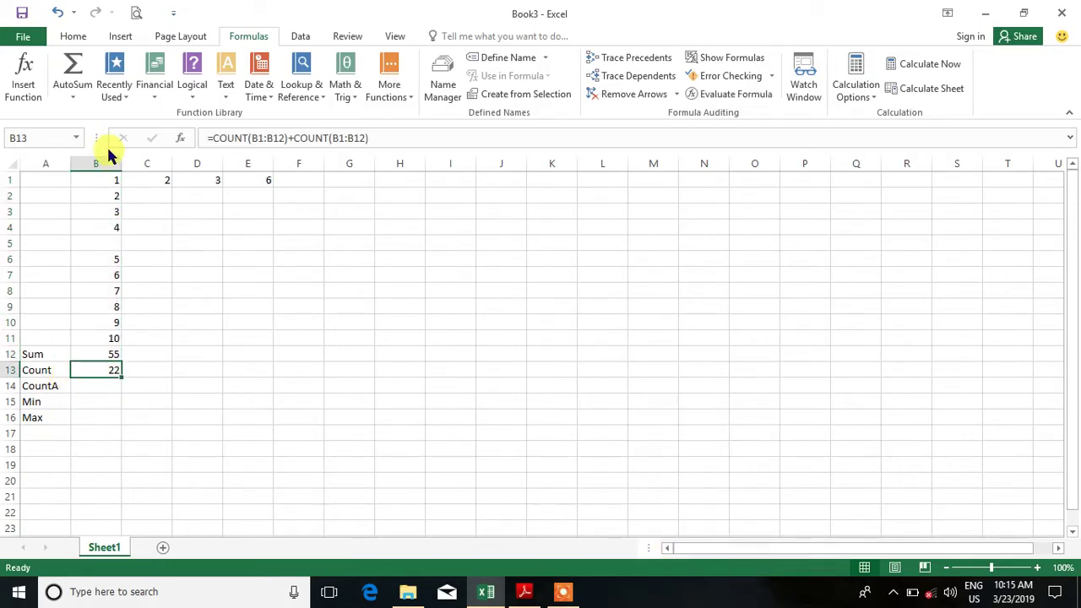
{"action": "left_click", "coordinate": [97, 187]}
{"action": "left_click_drag", "start_coordinate": [96, 187], "coordinate": [104, 351]}
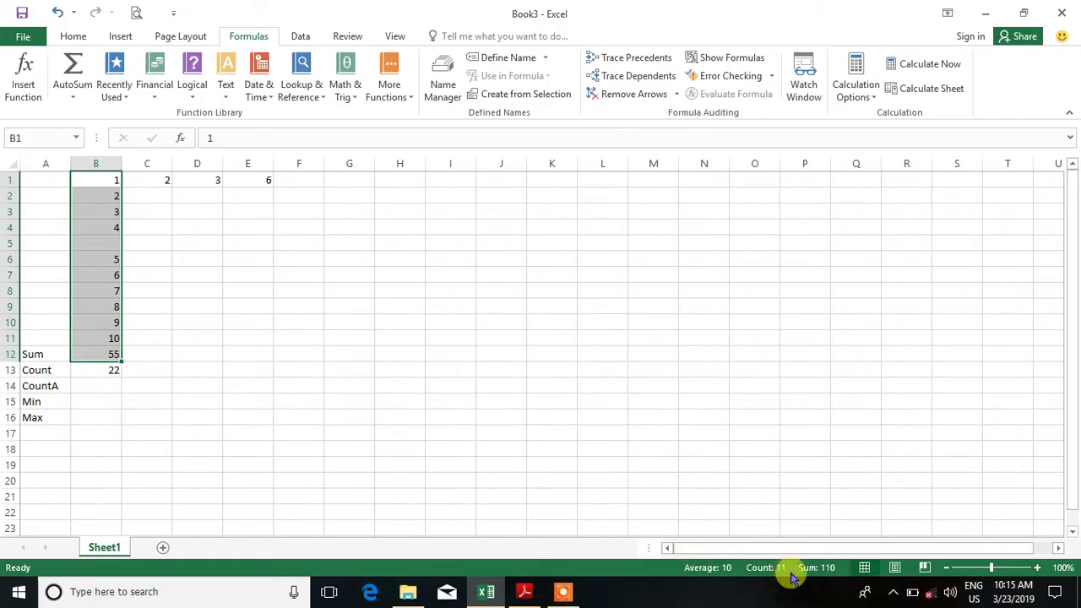
{"action": "left_click", "coordinate": [153, 271]}
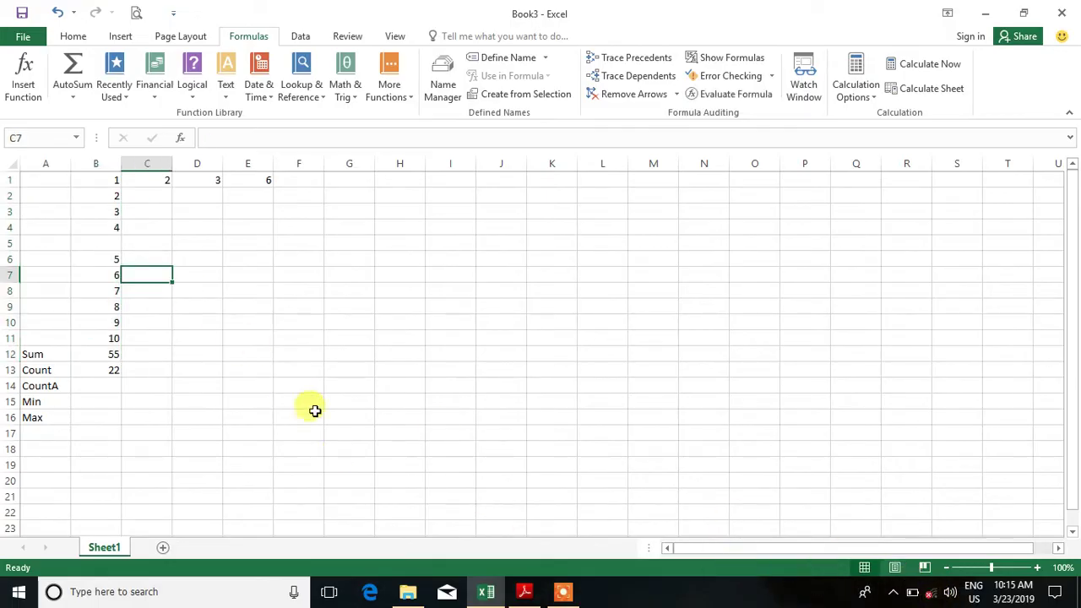
Step: Clear B13 and insert the statistical COUNT function there with the range B1:B12
{"action": "left_click", "coordinate": [105, 370]}
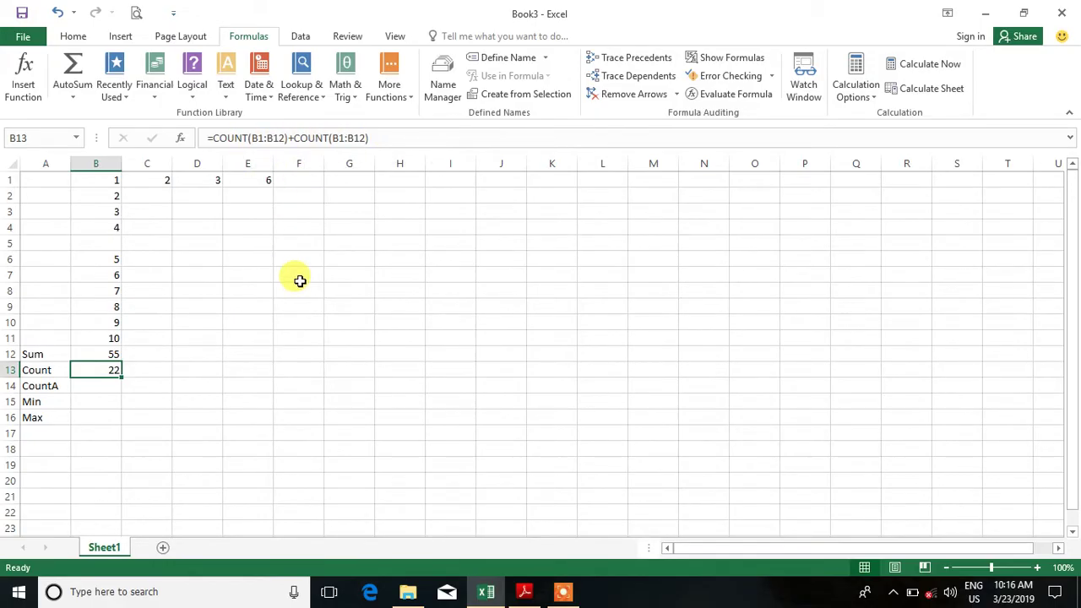
{"action": "key", "text": "Delete"}
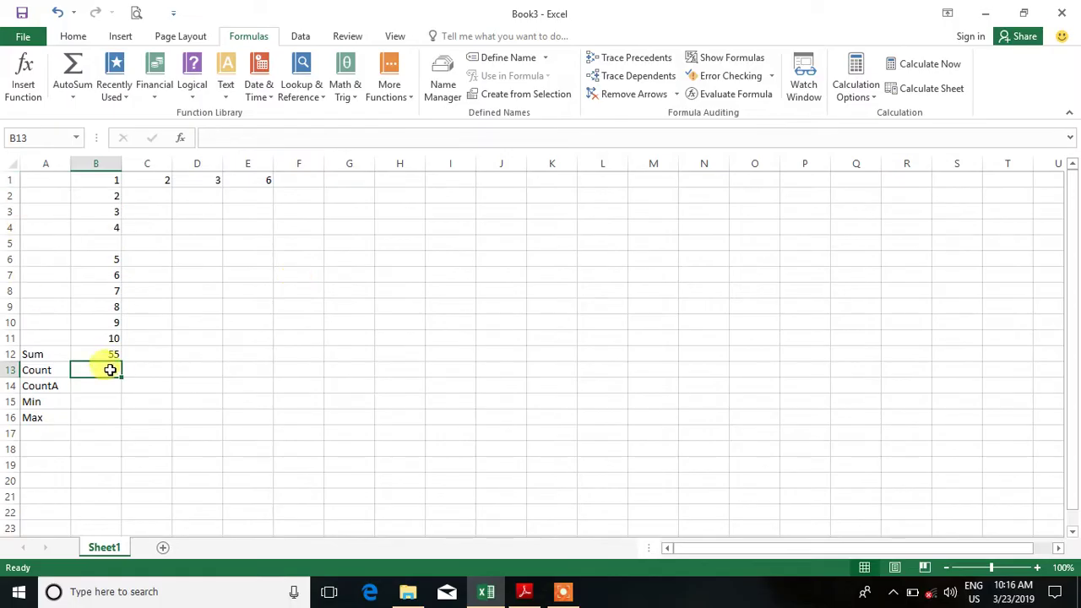
{"action": "left_click", "coordinate": [390, 91]}
{"action": "mouse_move", "coordinate": [414, 113]}
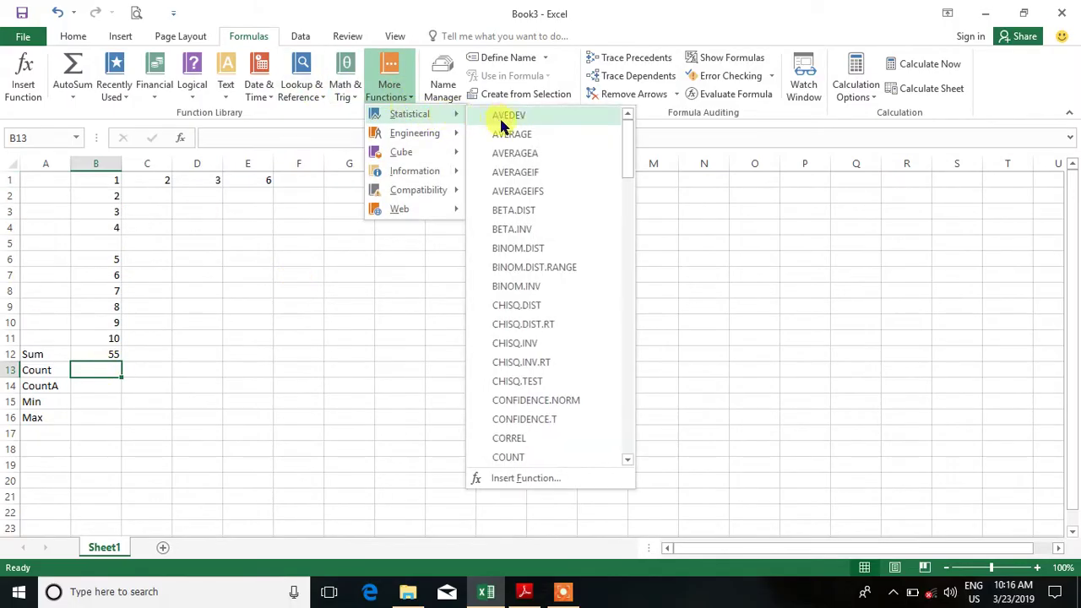
{"action": "left_click", "coordinate": [532, 457]}
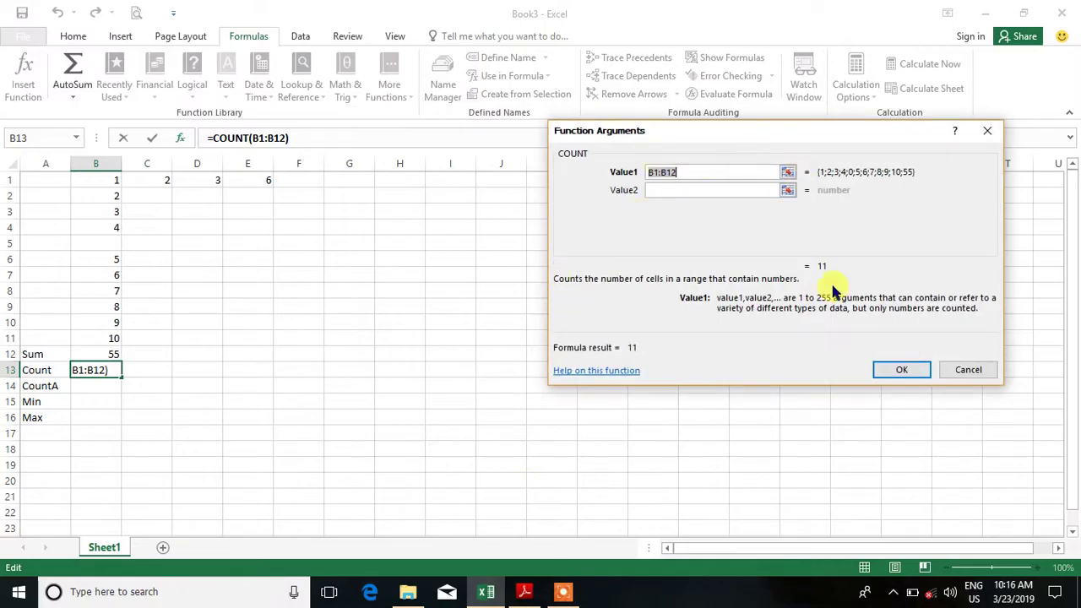
{"action": "left_click", "coordinate": [897, 371]}
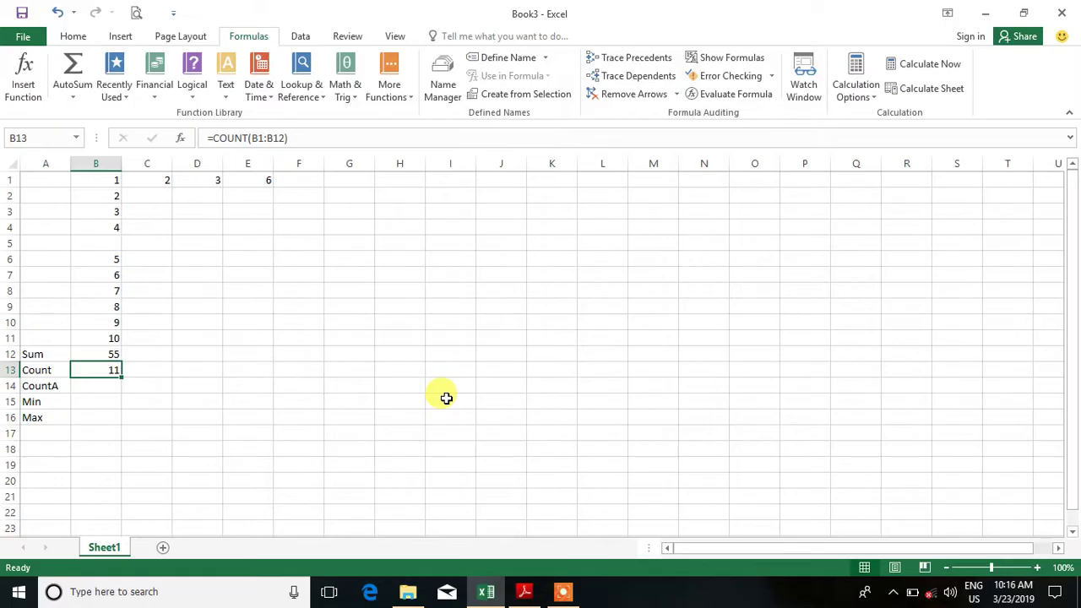
Step: Go through cells B1 to B12 one by one to check their contents, and recheck the blank cell B5
{"action": "left_click", "coordinate": [101, 178]}
{"action": "left_click", "coordinate": [99, 195]}
{"action": "left_click", "coordinate": [99, 211]}
{"action": "left_click", "coordinate": [101, 227]}
{"action": "left_click", "coordinate": [102, 244]}
{"action": "left_click", "coordinate": [105, 259]}
{"action": "left_click", "coordinate": [107, 275]}
{"action": "left_click", "coordinate": [108, 291]}
{"action": "left_click", "coordinate": [108, 307]}
{"action": "left_click", "coordinate": [106, 322]}
{"action": "left_click", "coordinate": [107, 339]}
{"action": "left_click", "coordinate": [106, 354]}
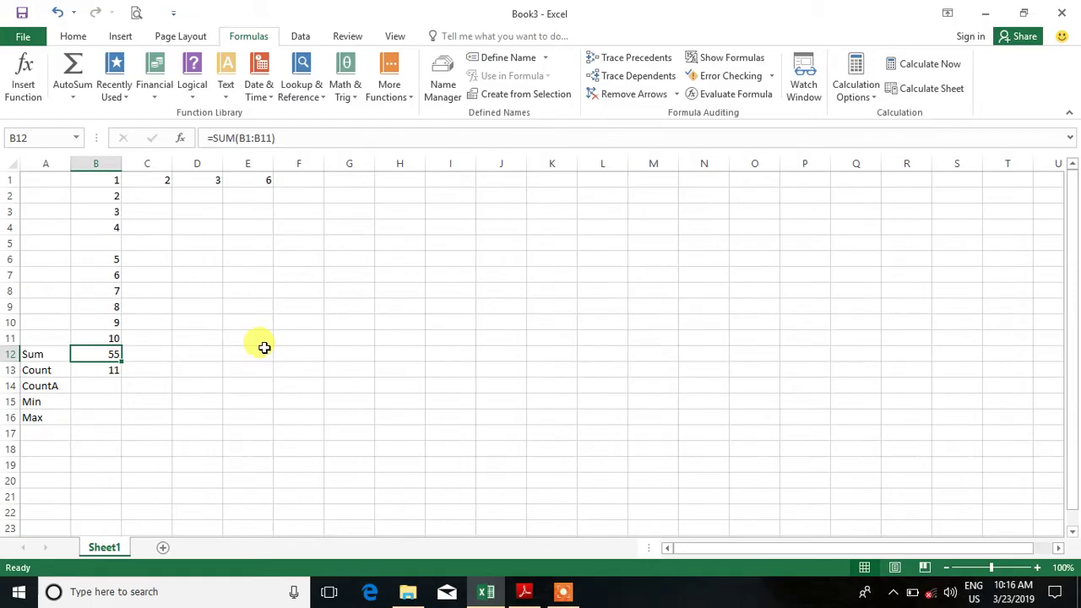
{"action": "left_click", "coordinate": [100, 244]}
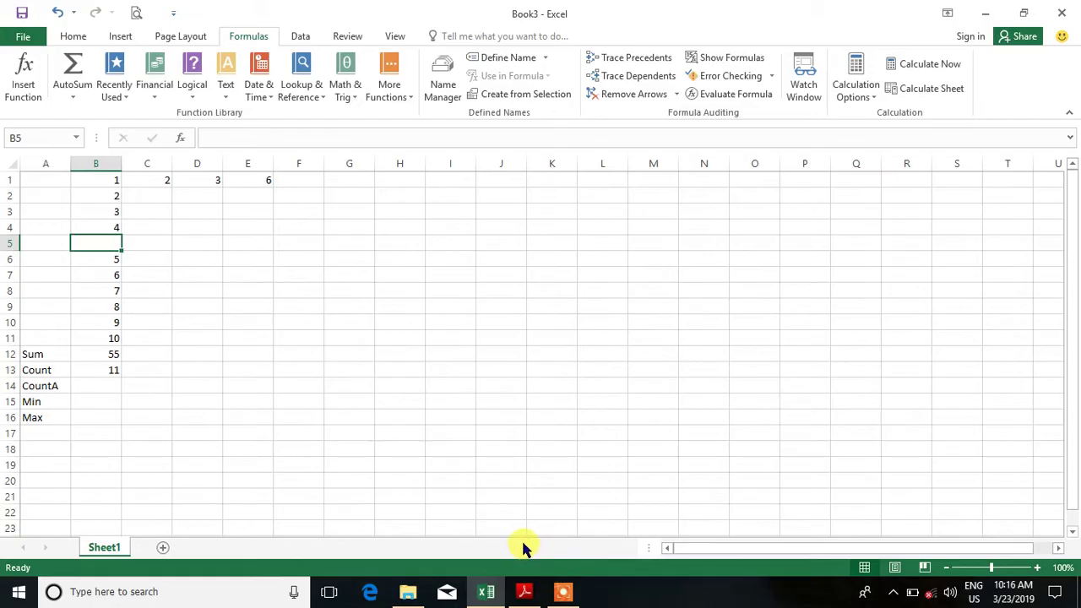
Step: Glance at the counting instructions in the Adobe Reader guide, then return to Excel and re-enter =COUNT(B1:B12) in B13
{"action": "key", "text": "alt+Tab"}
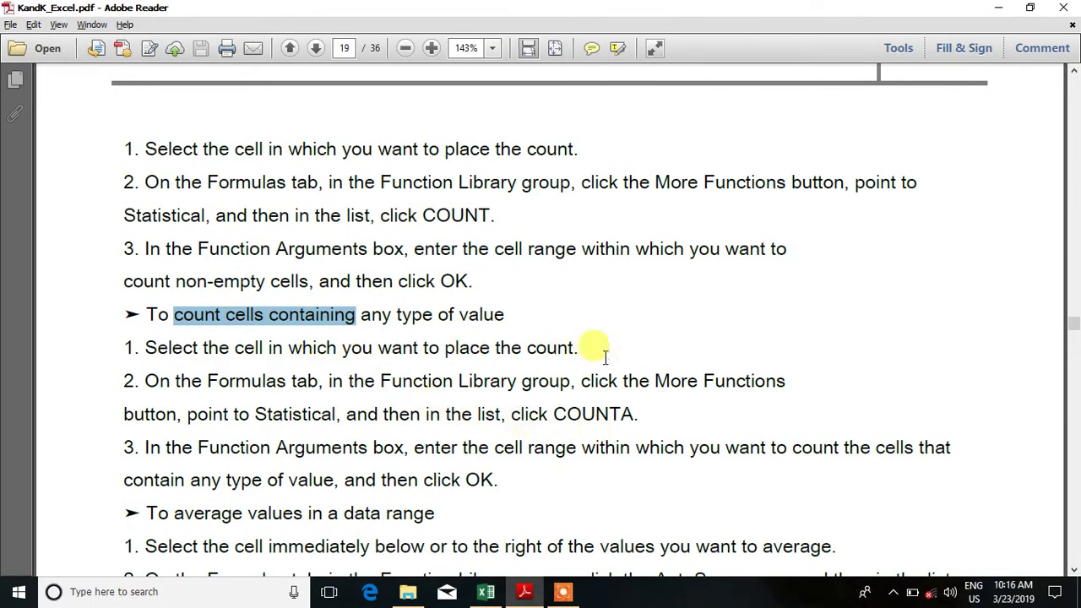
{"action": "key", "text": "alt+Tab"}
{"action": "left_click", "coordinate": [109, 370]}
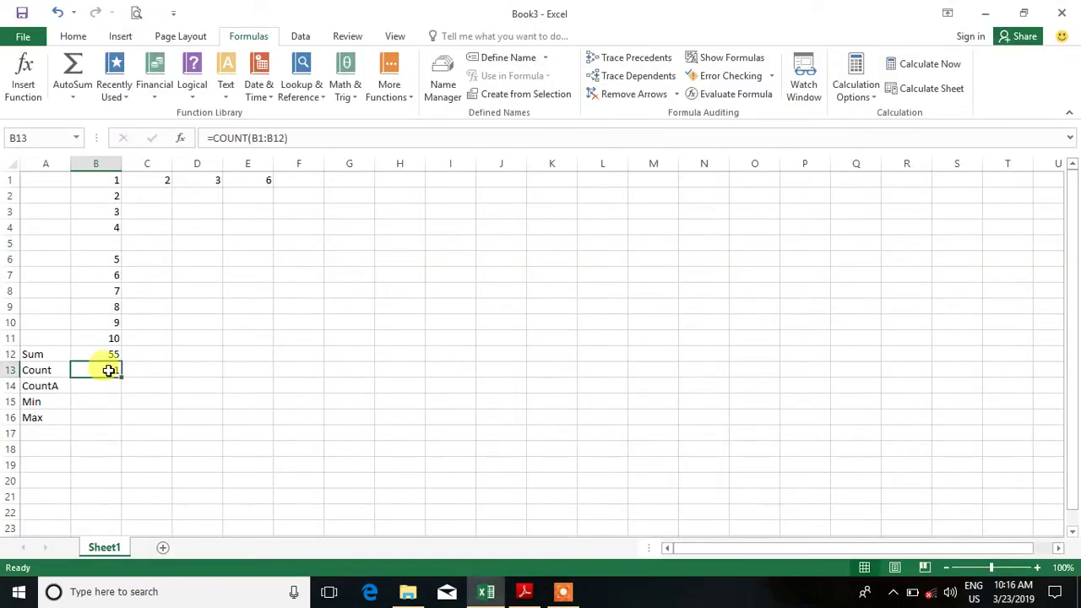
{"action": "type", "text": "="}
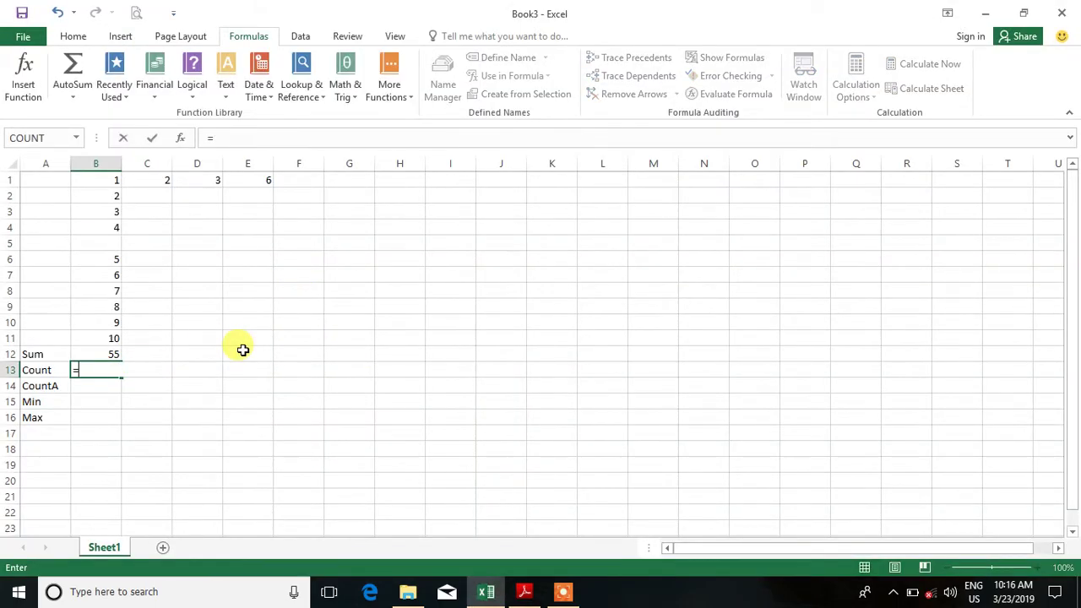
{"action": "type", "text": "count"}
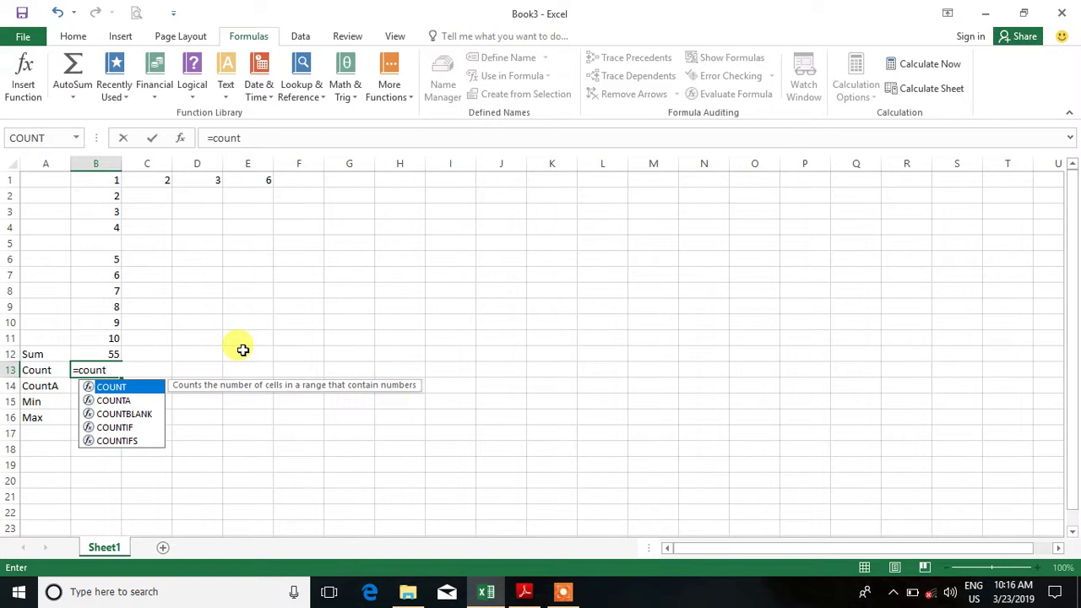
{"action": "type", "text": "("}
{"action": "left_click_drag", "start_coordinate": [99, 178], "coordinate": [100, 346]}
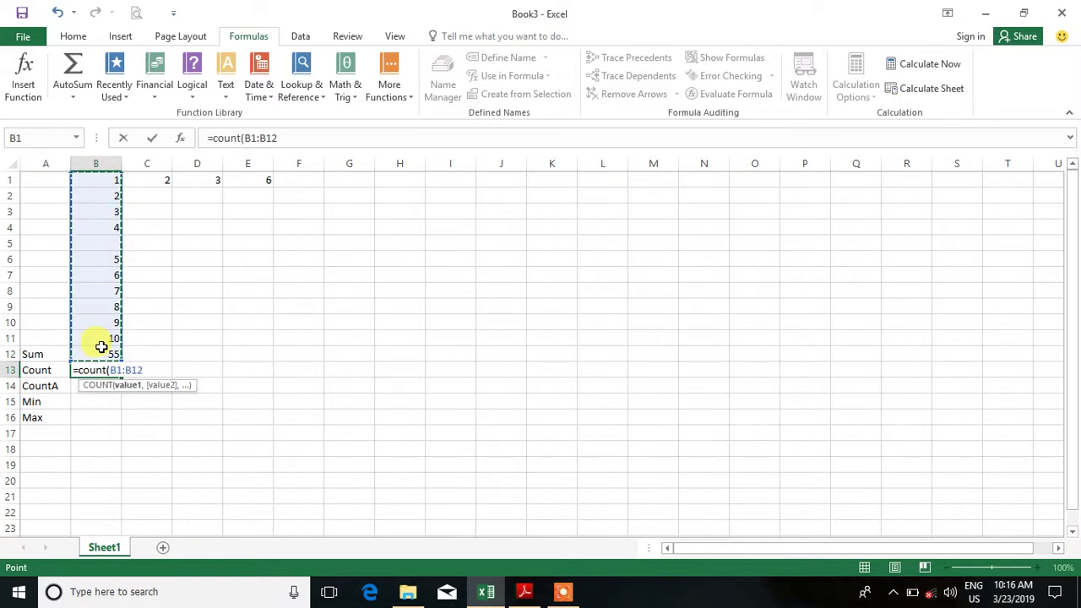
{"action": "key", "text": "Return"}
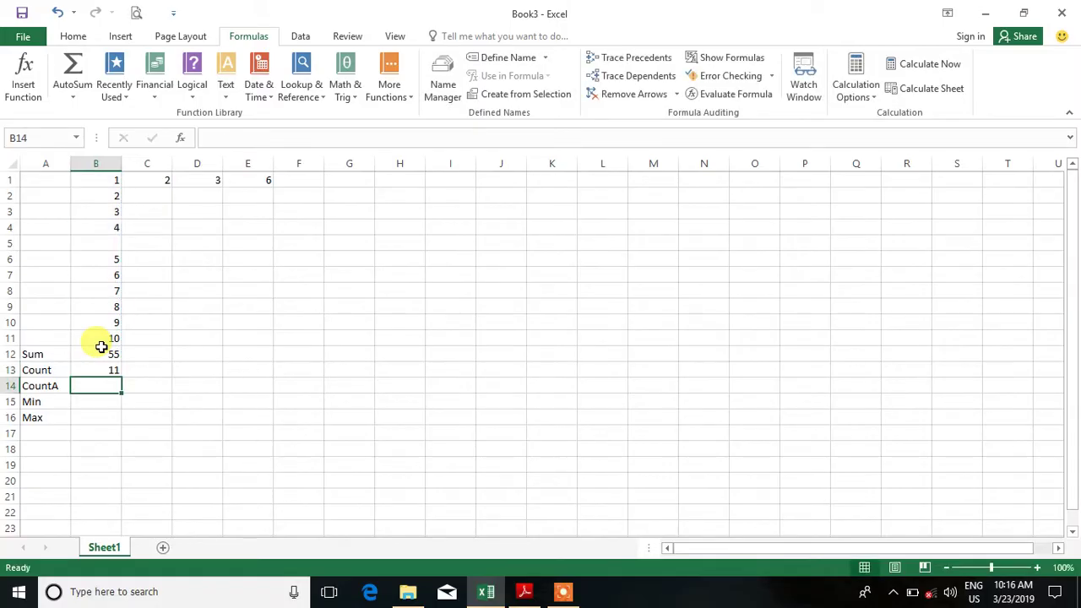
{"action": "left_click", "coordinate": [104, 365]}
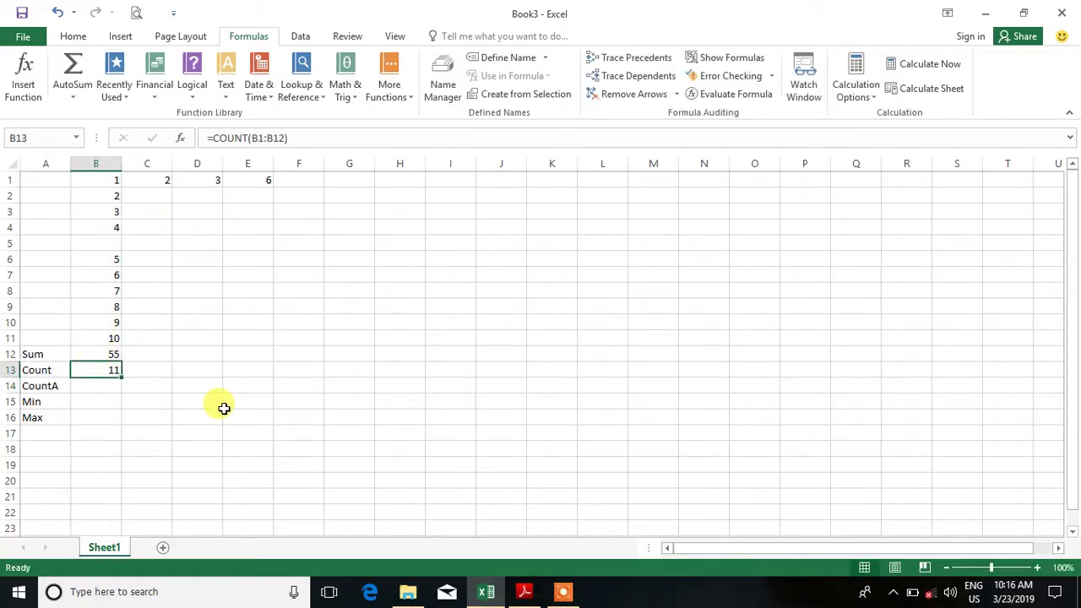
Step: Read the guide's COUNTA, AVERAGE, MIN and MAX instructions in Adobe Reader, then return to Excel
{"action": "key", "text": "alt+Tab"}
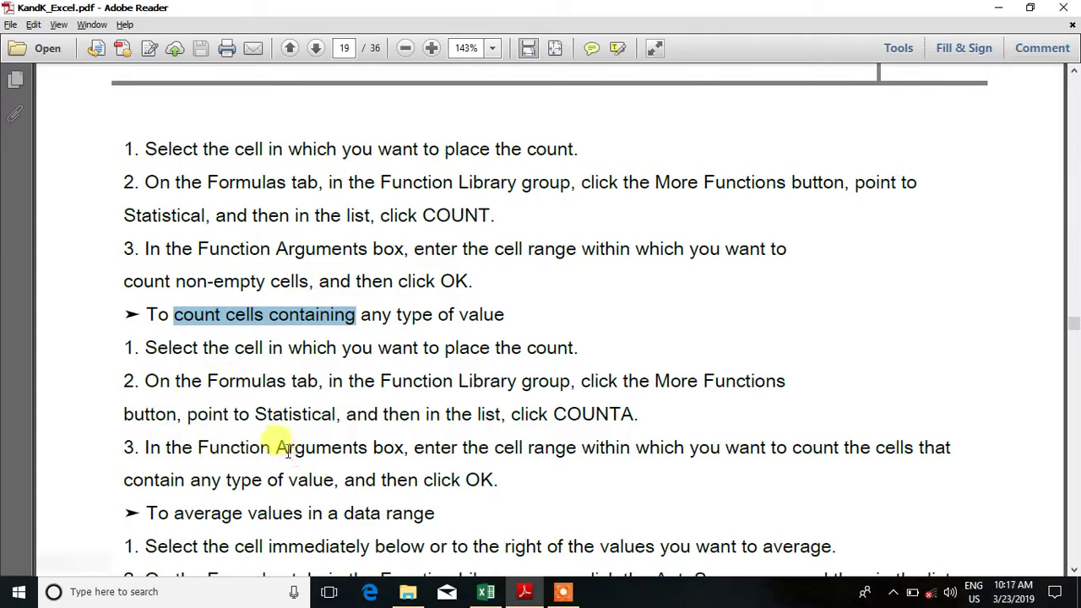
{"action": "left_click_drag", "start_coordinate": [275, 448], "coordinate": [460, 452]}
{"action": "scroll", "coordinate": [337, 471], "scroll_direction": "down", "scroll_amount": 3}
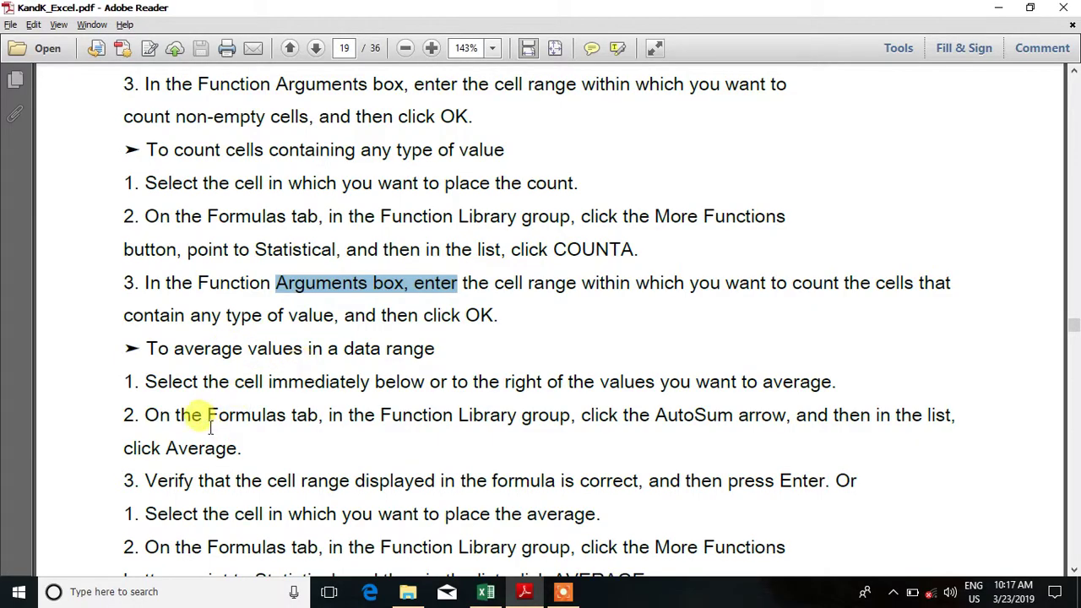
{"action": "scroll", "coordinate": [210, 442], "scroll_direction": "down", "scroll_amount": 6}
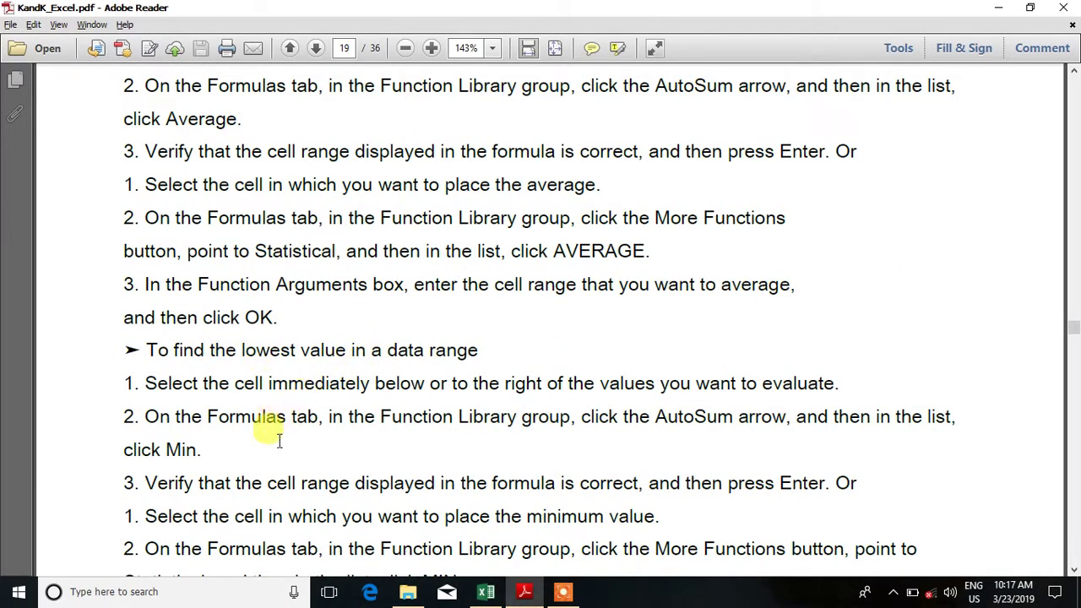
{"action": "scroll", "coordinate": [280, 434], "scroll_direction": "down", "scroll_amount": 6}
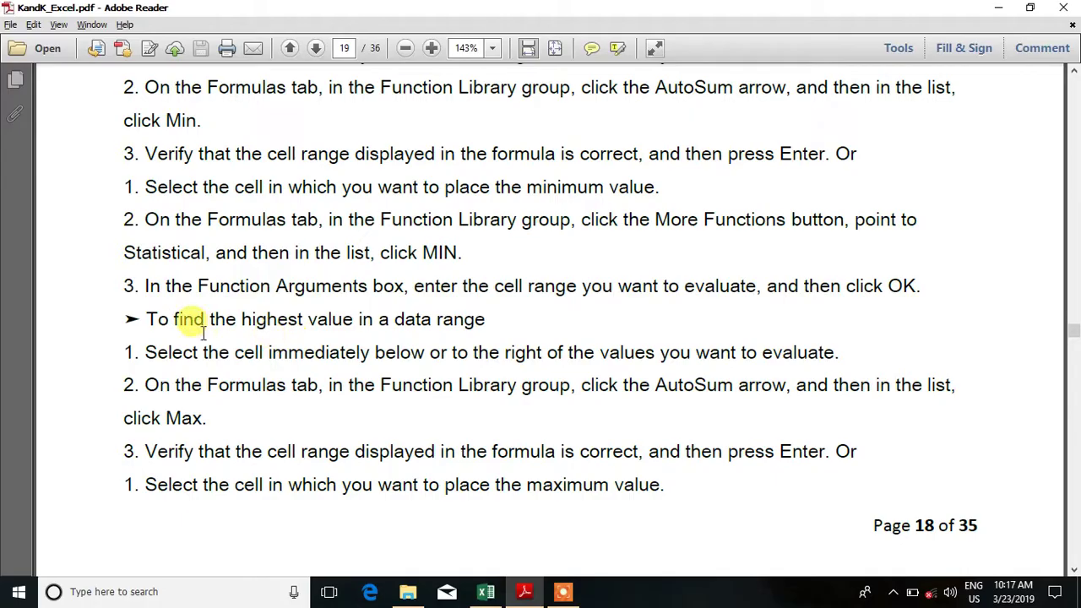
{"action": "scroll", "coordinate": [296, 379], "scroll_direction": "down", "scroll_amount": 9}
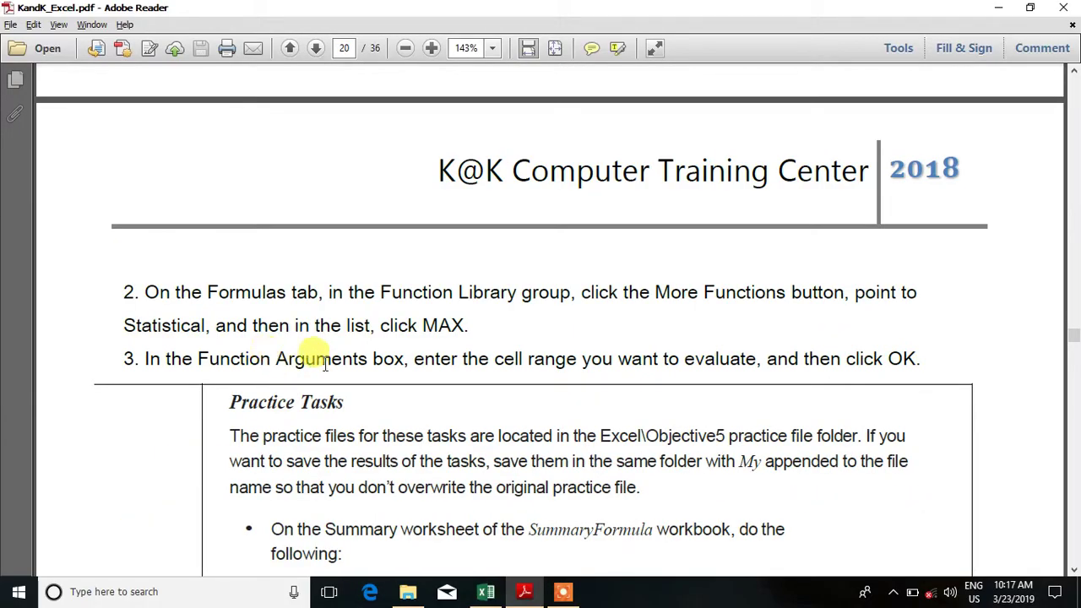
{"action": "scroll", "coordinate": [292, 362], "scroll_direction": "up", "scroll_amount": 9}
{"action": "key", "text": "alt+Tab"}
Step: Enter the formula =COUNTA(B1:B12) in B14 beside the CountA label and reselect the cell to check it
{"action": "left_click", "coordinate": [91, 391]}
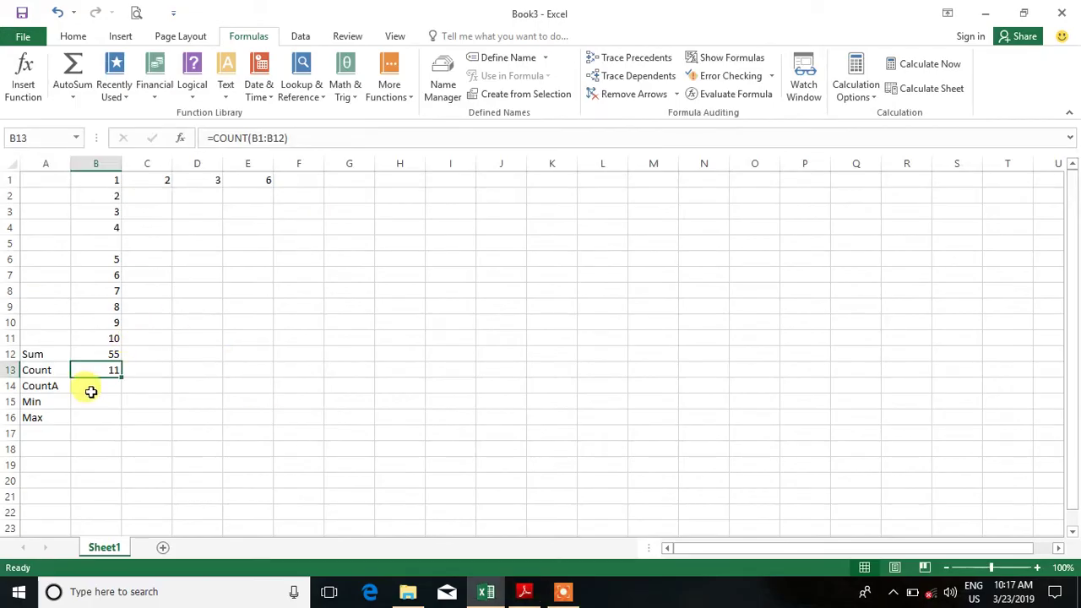
{"action": "type", "text": "="}
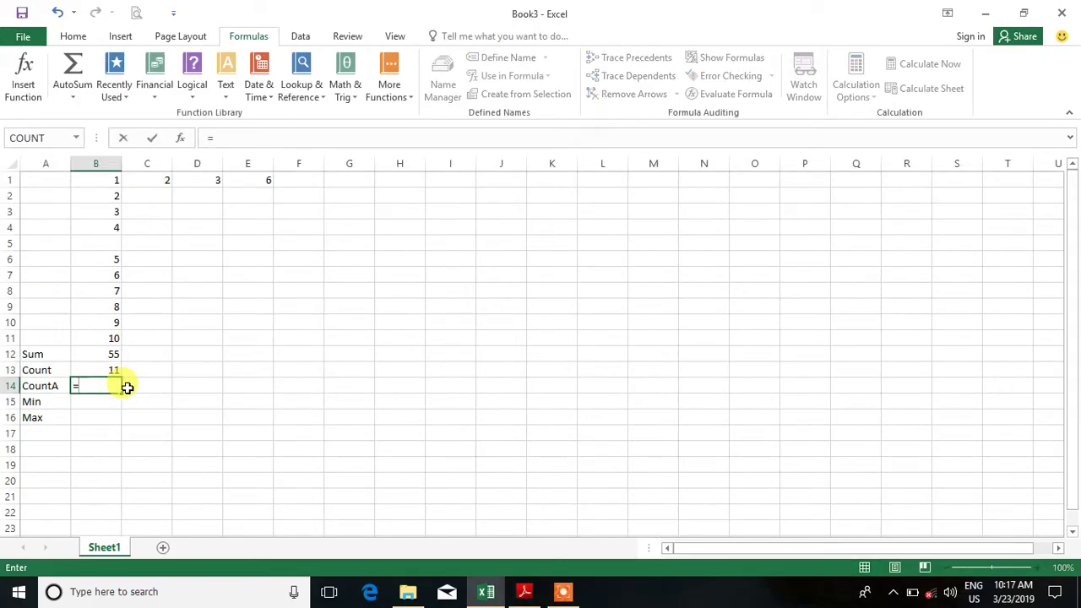
{"action": "type", "text": "counta"}
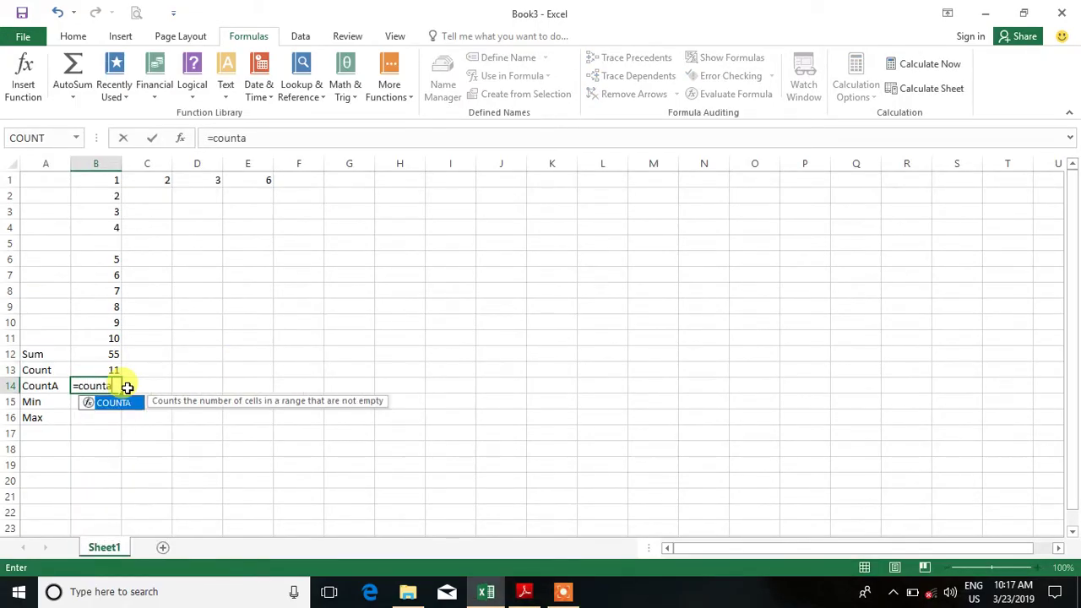
{"action": "type", "text": "("}
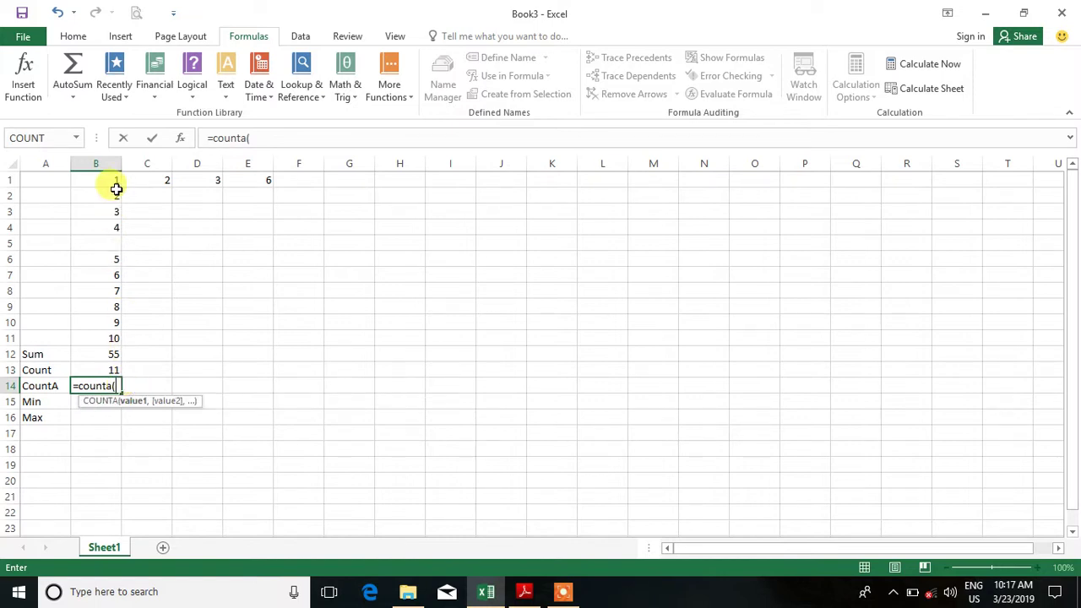
{"action": "left_click_drag", "start_coordinate": [108, 178], "coordinate": [95, 356]}
{"action": "type", "text": ")"}
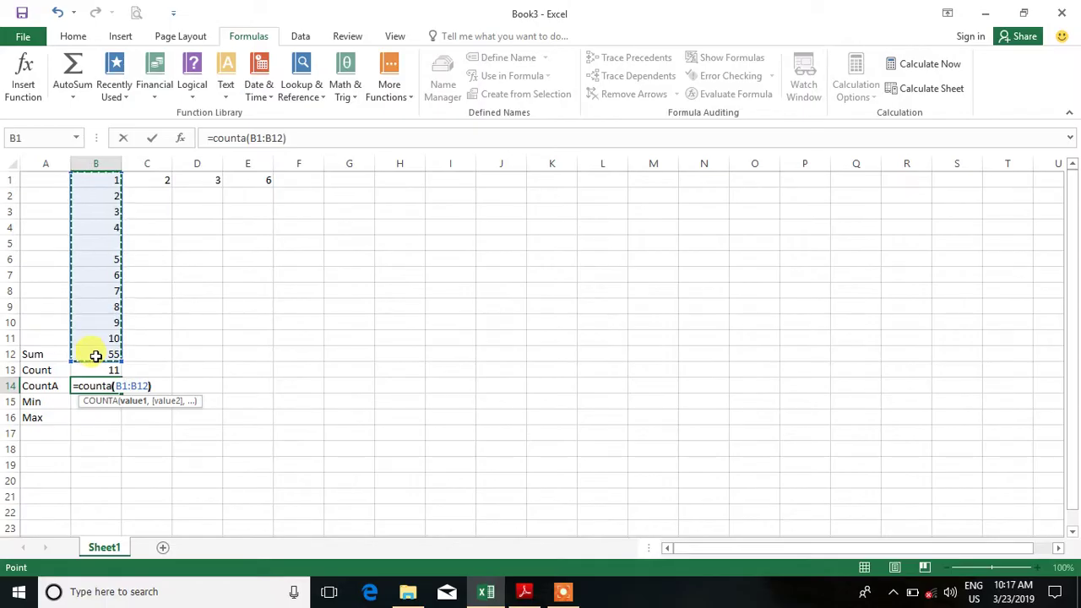
{"action": "key", "text": "Return"}
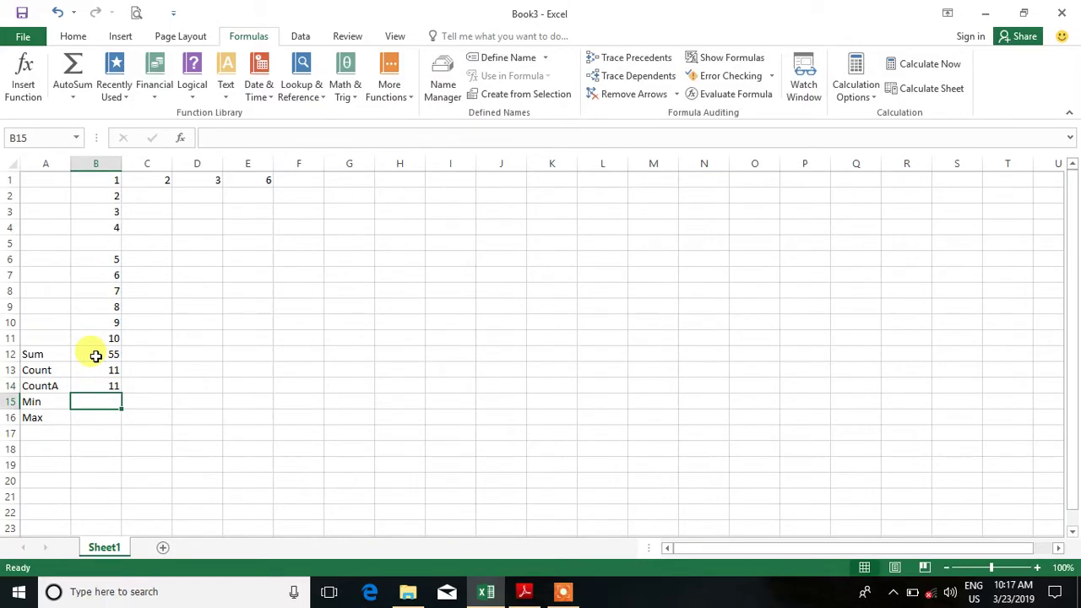
{"action": "left_click", "coordinate": [102, 385]}
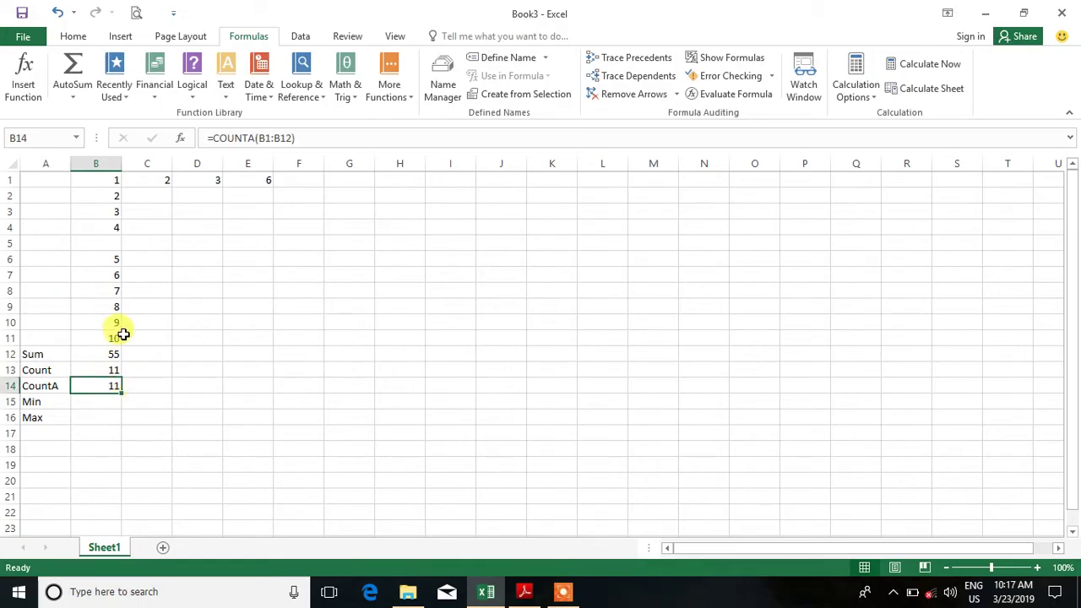
Step: Enter the text "a" in the blank cell B5 and compare the Count and CountA results in B13 and B14
{"action": "left_click", "coordinate": [100, 244]}
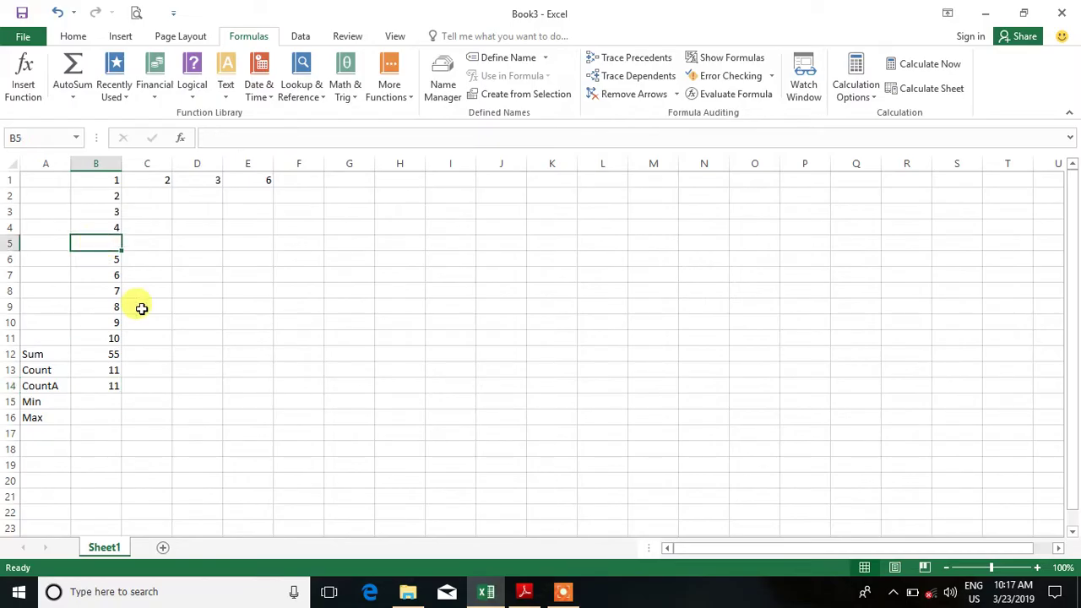
{"action": "type", "text": "a"}
{"action": "key", "text": "Return"}
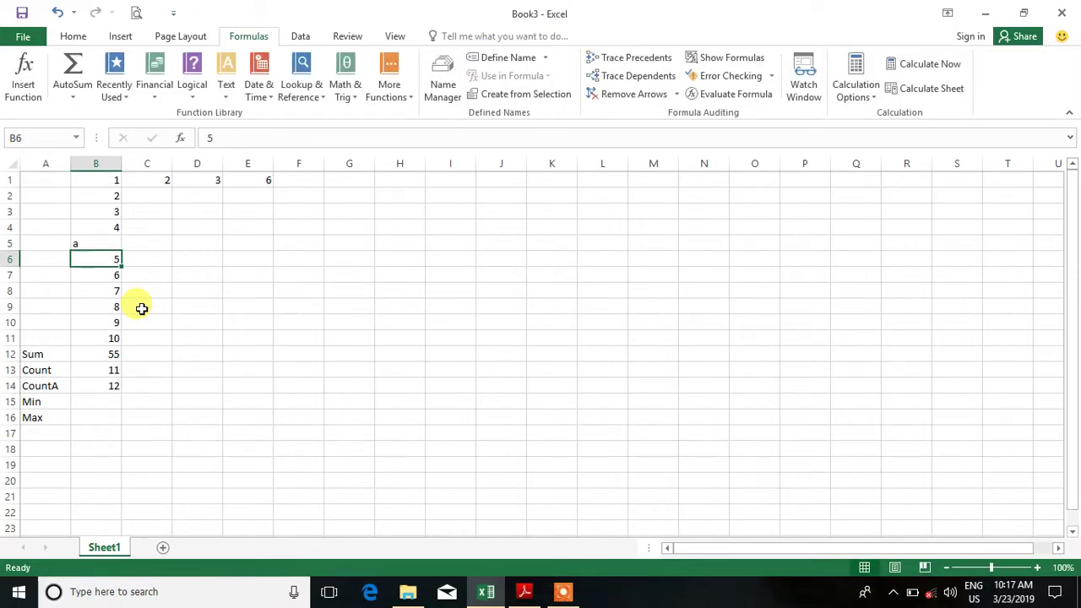
{"action": "left_click", "coordinate": [106, 386]}
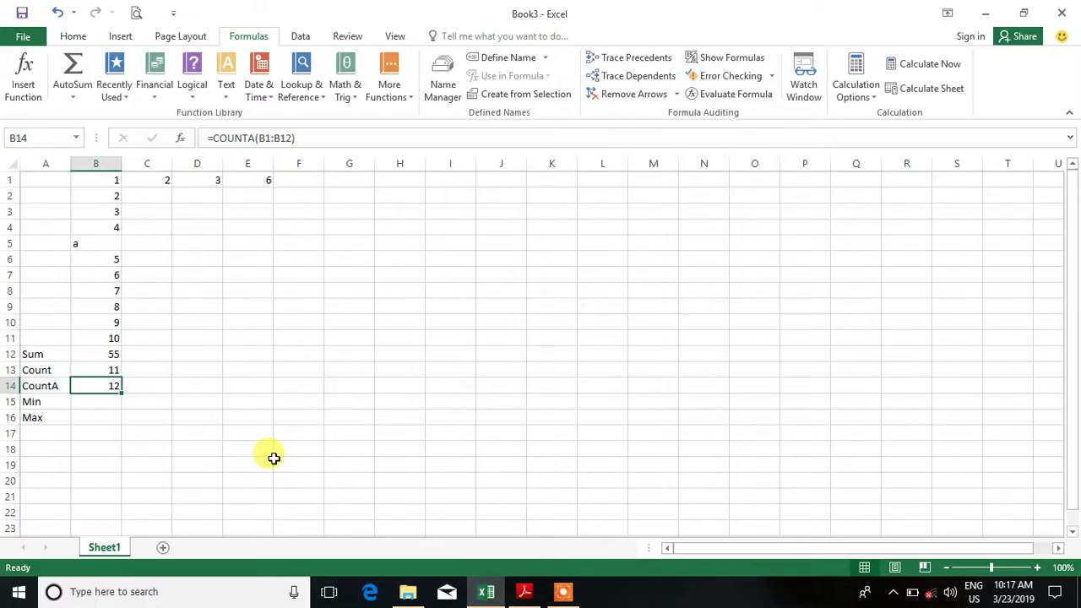
{"action": "left_click", "coordinate": [109, 369]}
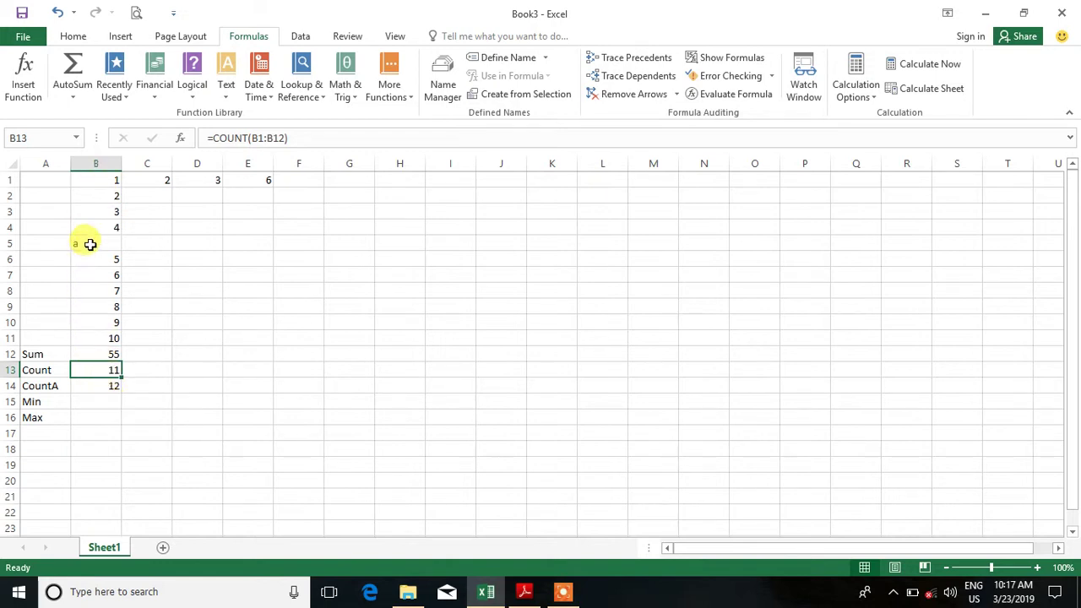
{"action": "left_click", "coordinate": [95, 384]}
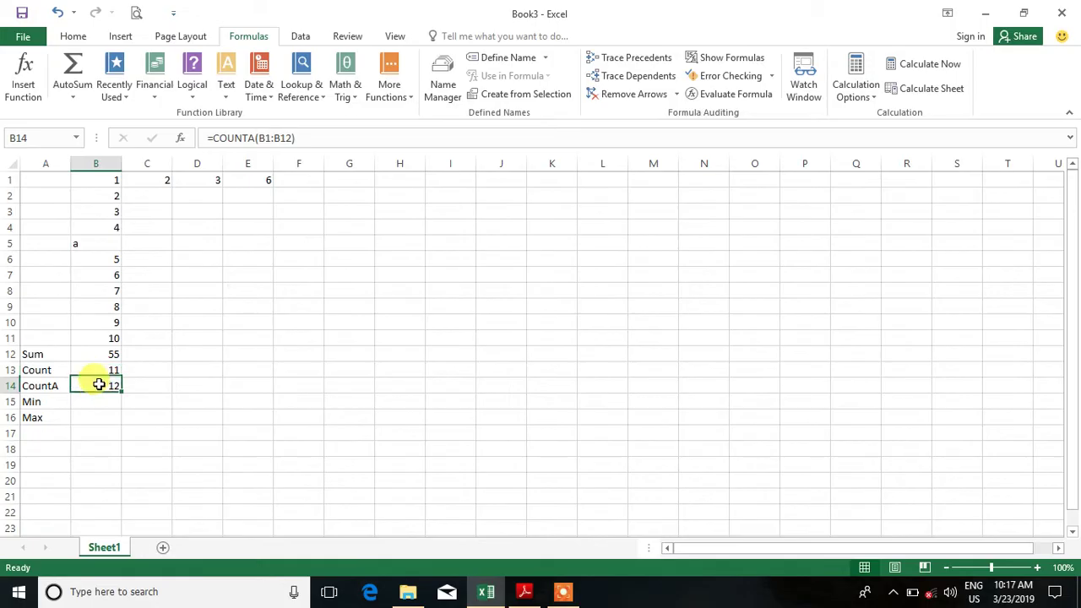
Step: Replace the text in B5 with a sample person's name and recheck the COUNTA formula in B14
{"action": "left_click", "coordinate": [104, 242]}
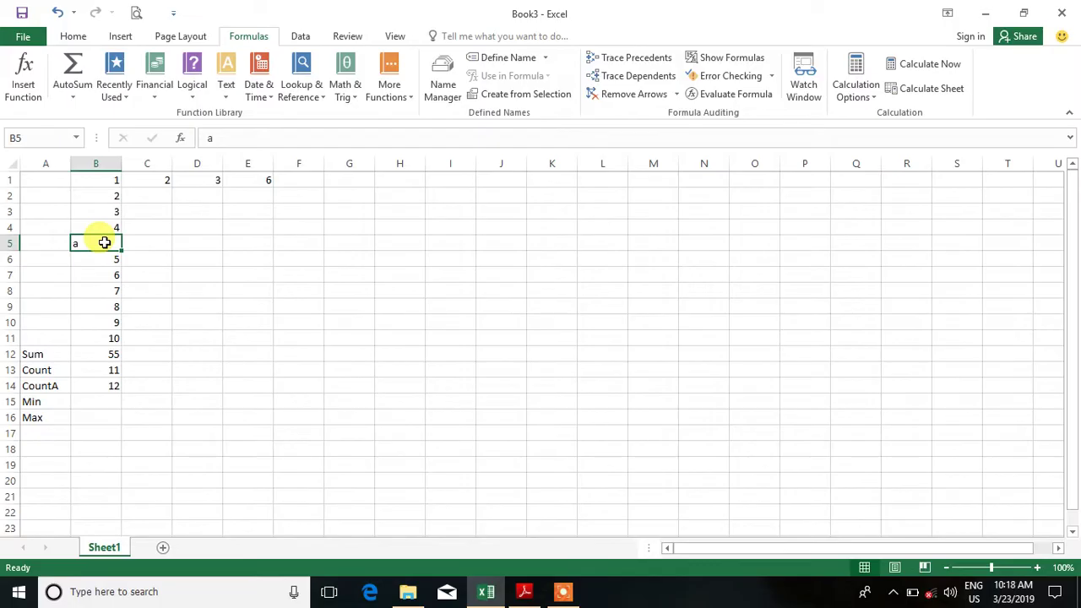
{"action": "type", "text": "M"}
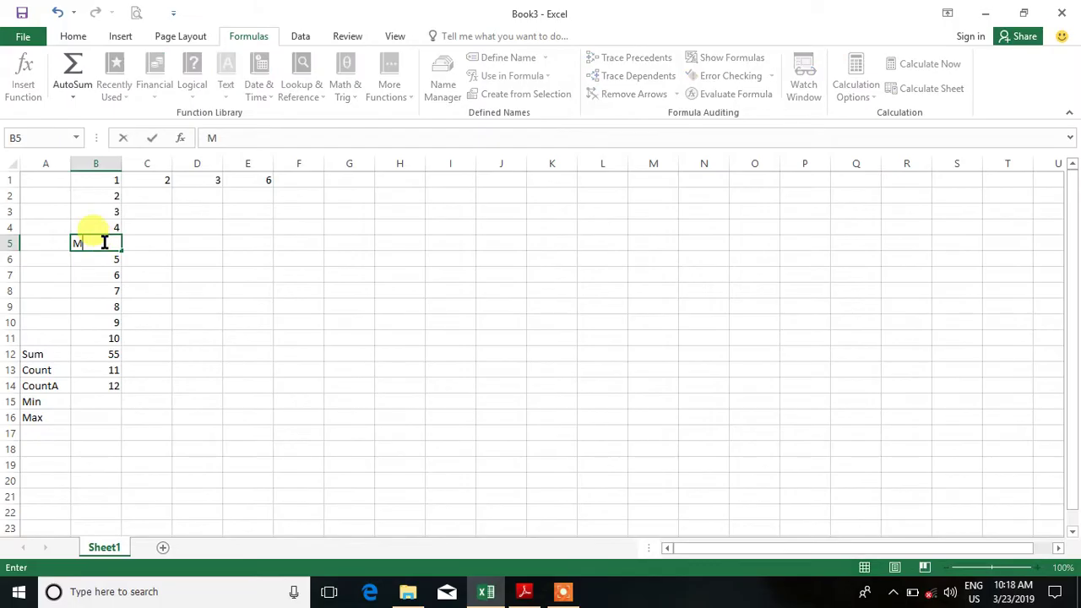
{"action": "type", "text": "g Mg"}
{"action": "key", "text": "Return"}
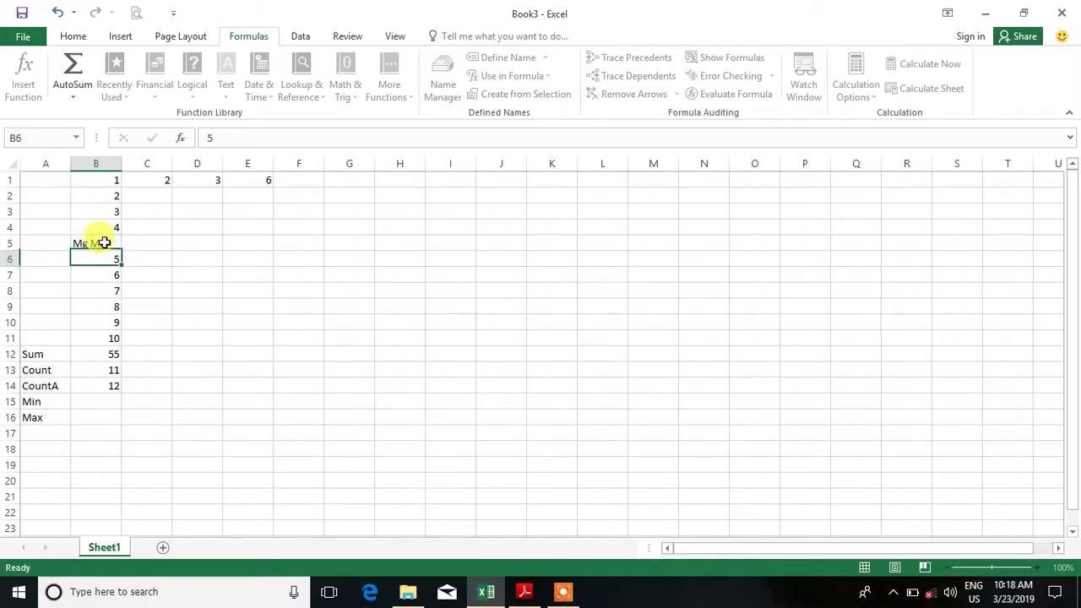
{"action": "left_click", "coordinate": [110, 383]}
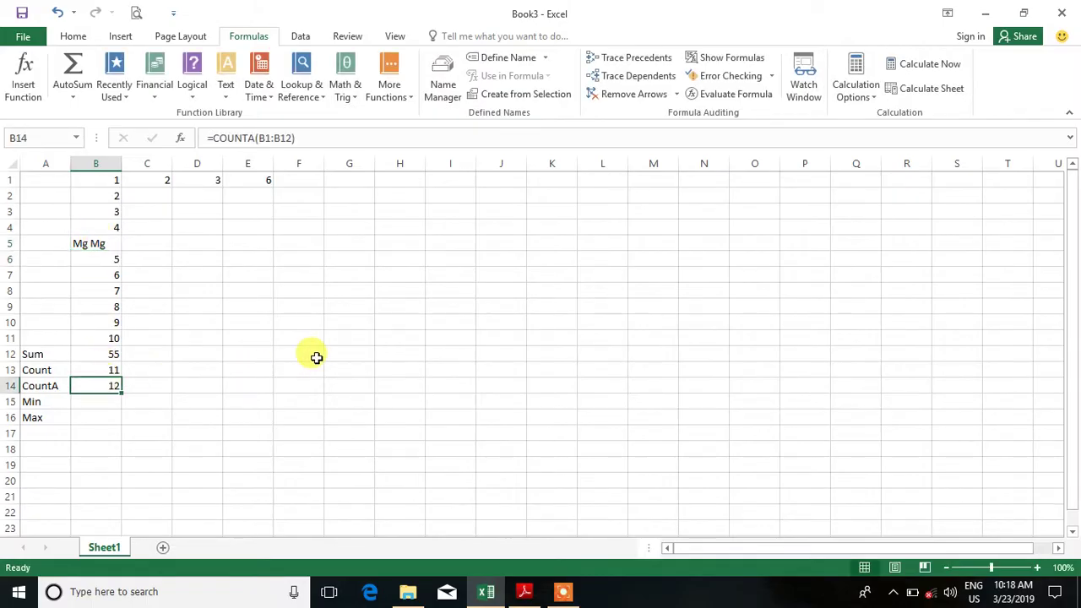
Step: Select B1:B12 to examine the status bar count, then compare it with B13 and B14 and the text cell B5
{"action": "left_click", "coordinate": [96, 180]}
{"action": "left_click_drag", "start_coordinate": [95, 180], "coordinate": [92, 367]}
{"action": "left_click_drag", "start_coordinate": [94, 179], "coordinate": [95, 353]}
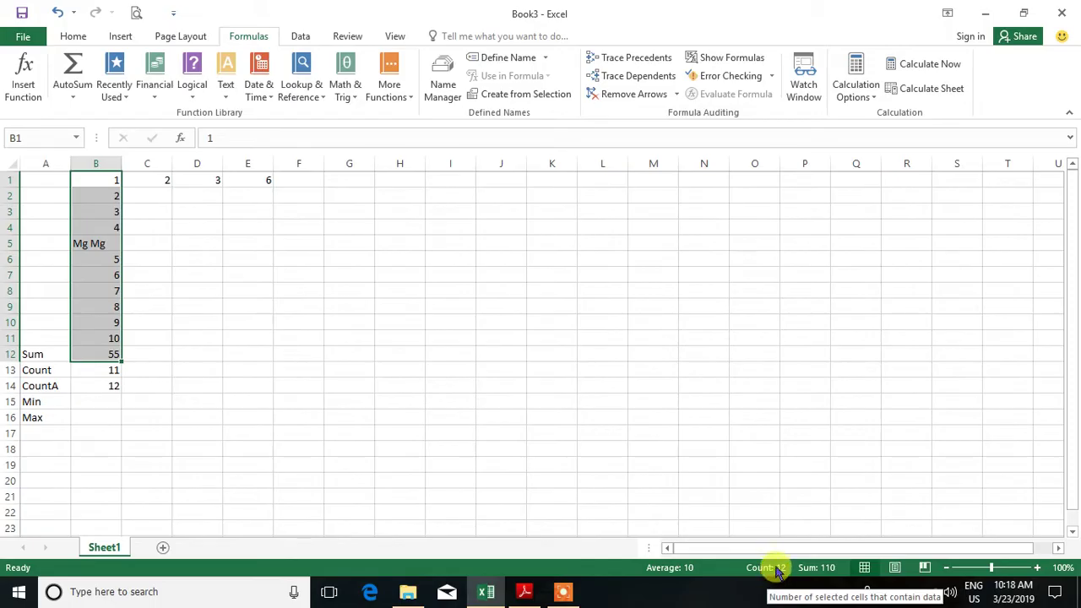
{"action": "left_click", "coordinate": [88, 369]}
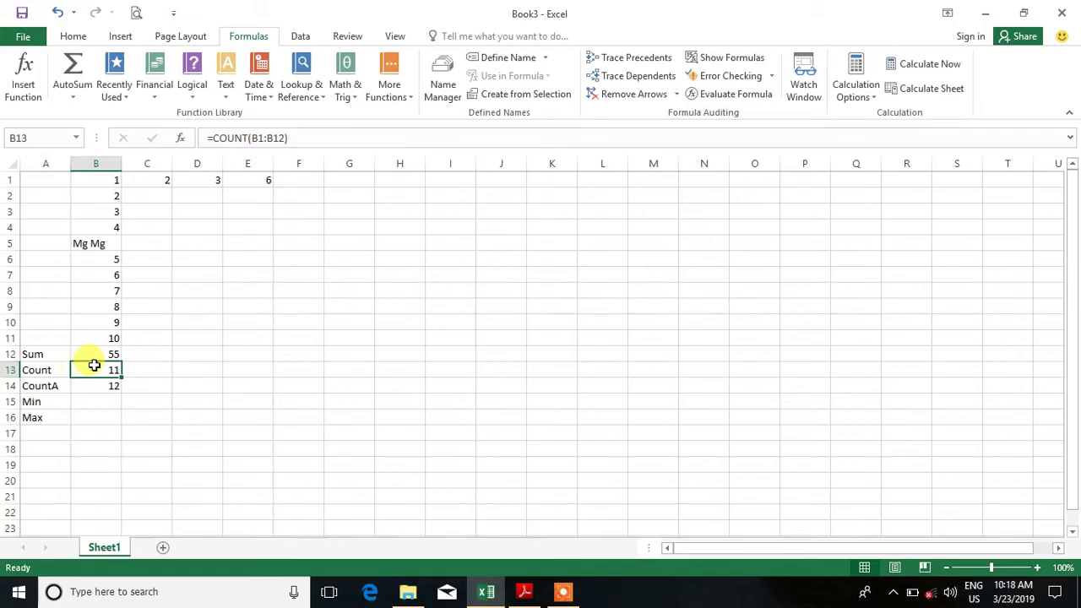
{"action": "left_click", "coordinate": [88, 242]}
{"action": "left_click", "coordinate": [113, 369]}
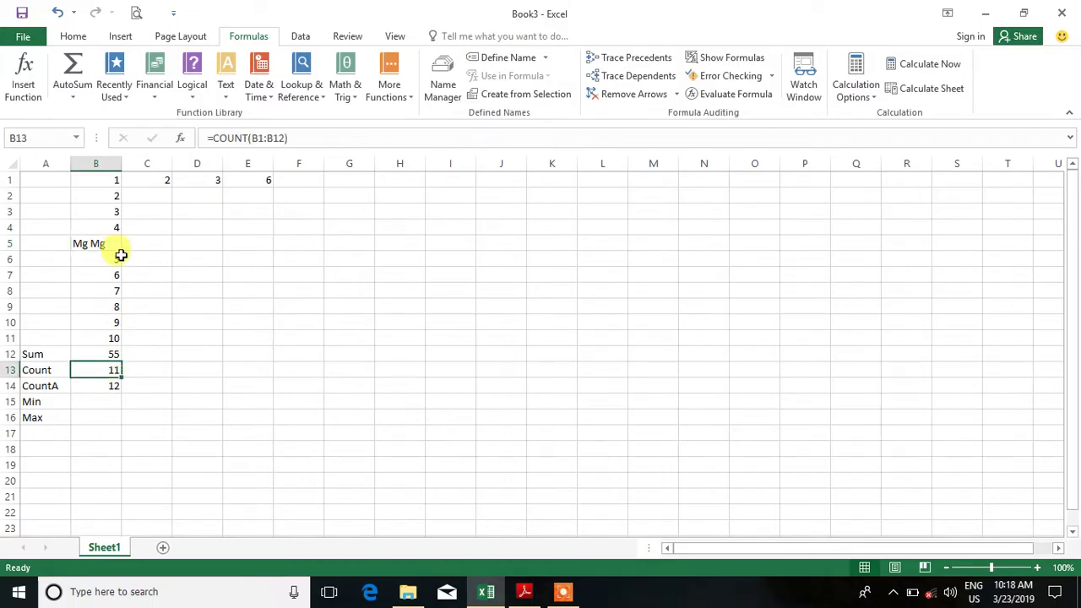
{"action": "left_click", "coordinate": [98, 245]}
{"action": "left_click", "coordinate": [107, 387]}
Step: Clear B5, enter the text "a" there, and check the COUNTA result in B14
{"action": "left_click", "coordinate": [99, 245]}
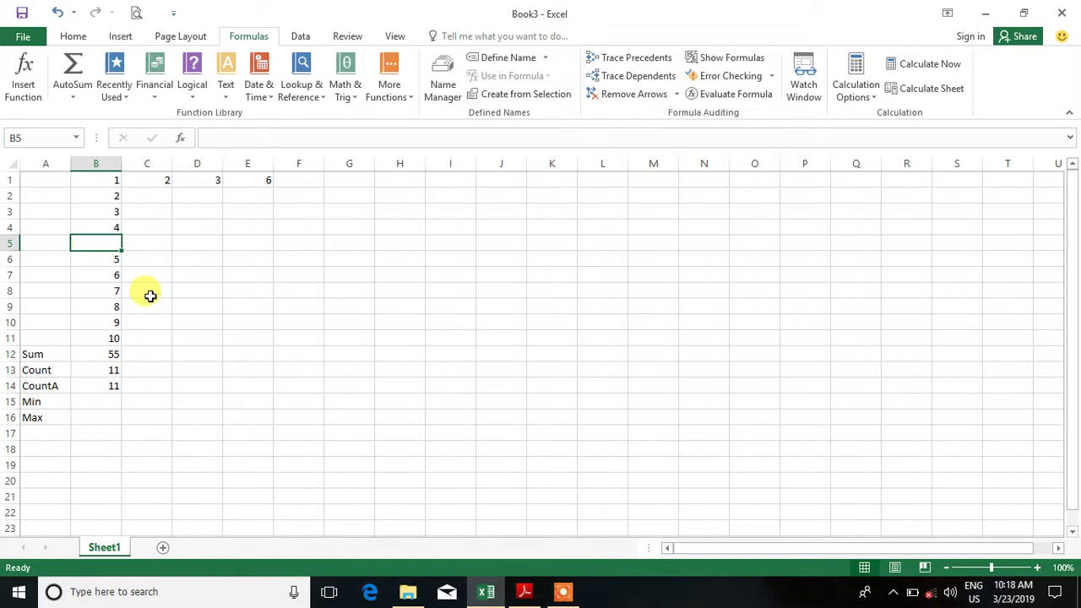
{"action": "key", "text": "Down"}
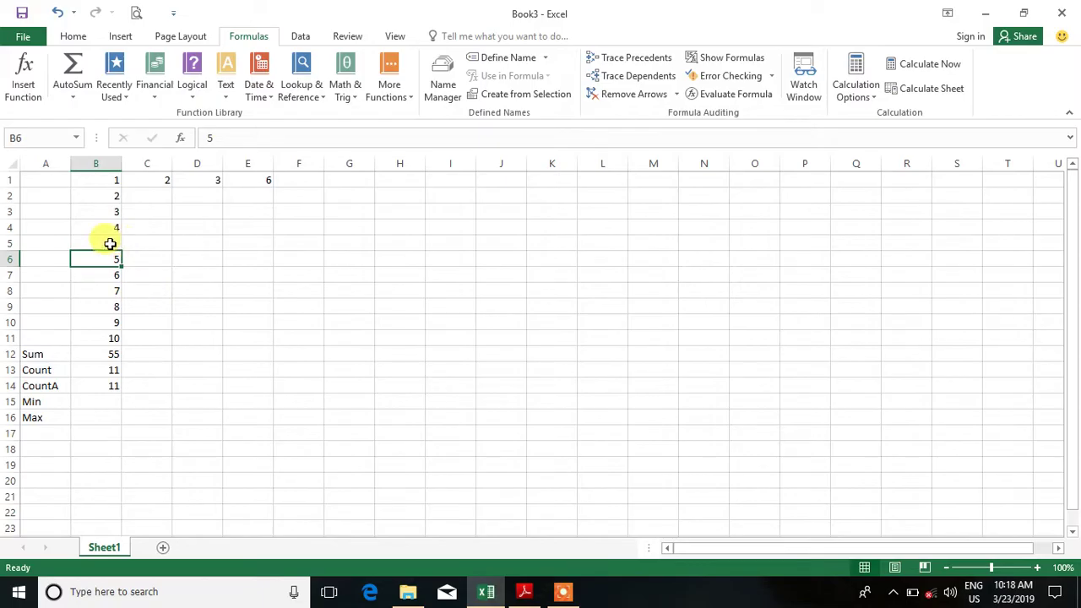
{"action": "left_click", "coordinate": [106, 242]}
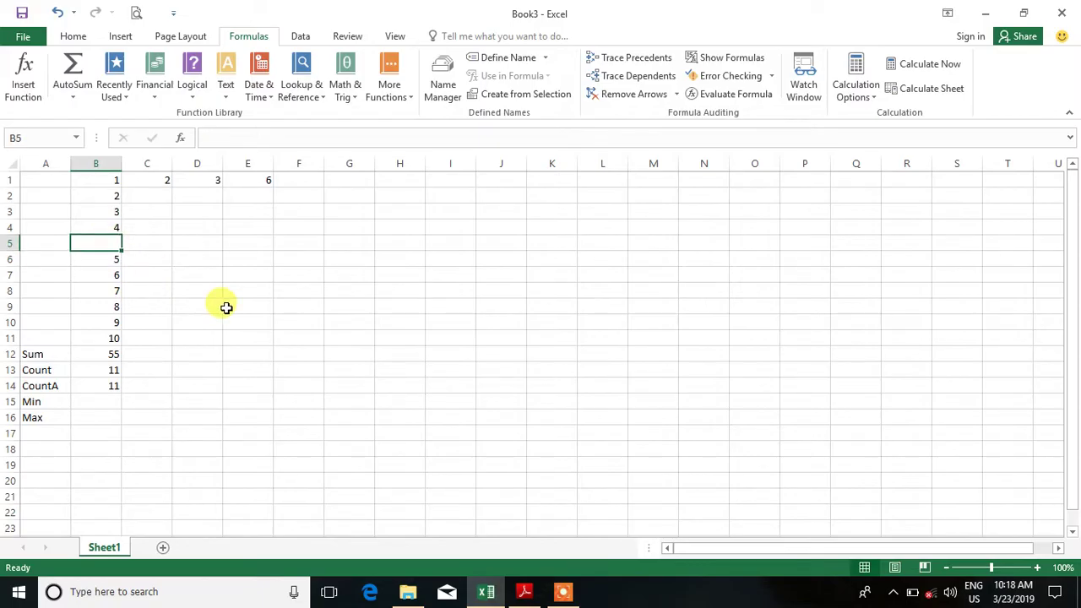
{"action": "type", "text": "a"}
{"action": "key", "text": "Return"}
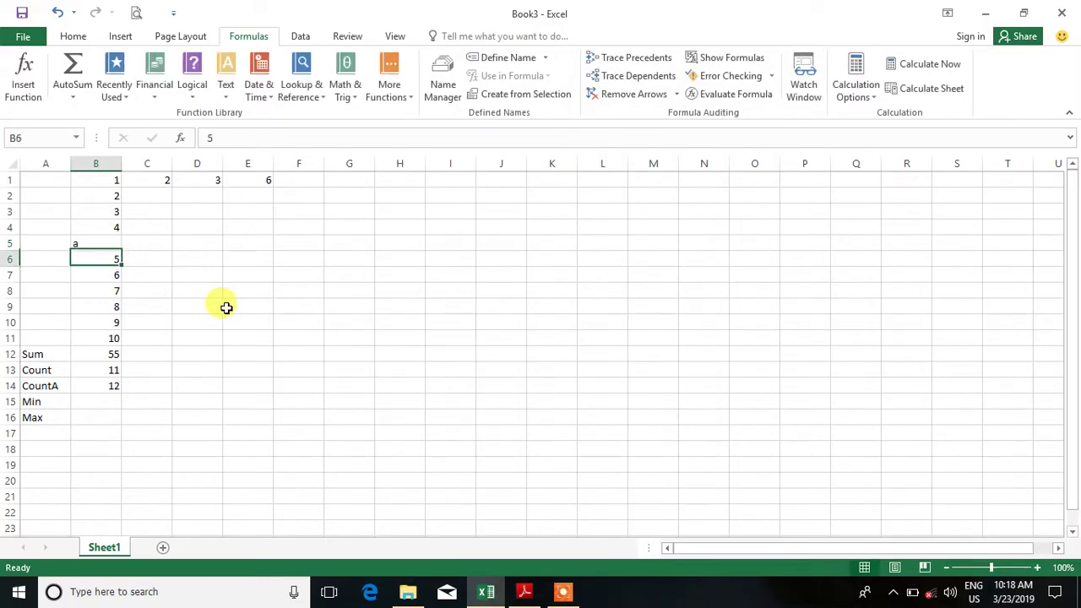
{"action": "left_click", "coordinate": [115, 387]}
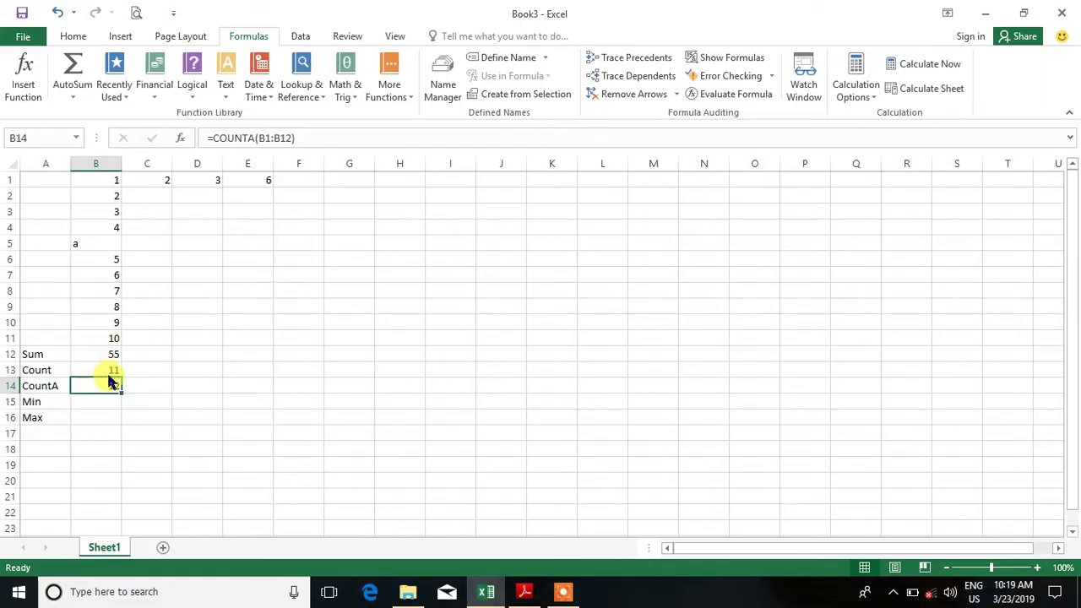
Step: Inspect the range used by the COUNT formula in B13, leaving the formula as it is
{"action": "left_click", "coordinate": [108, 368]}
{"action": "key", "text": "XF86AudioLowerVolume"}
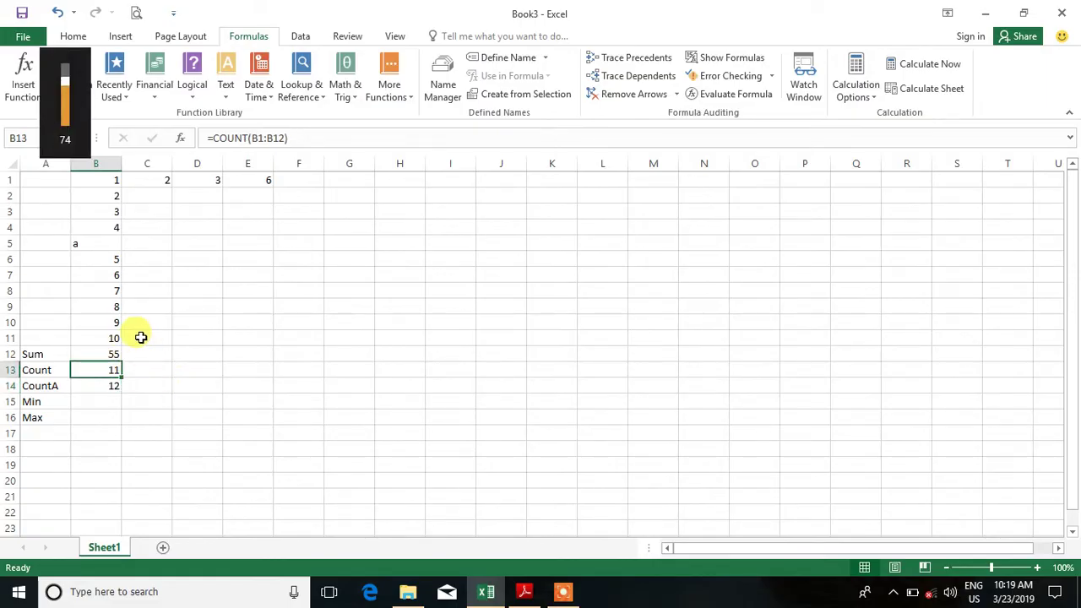
{"action": "key", "text": "F2"}
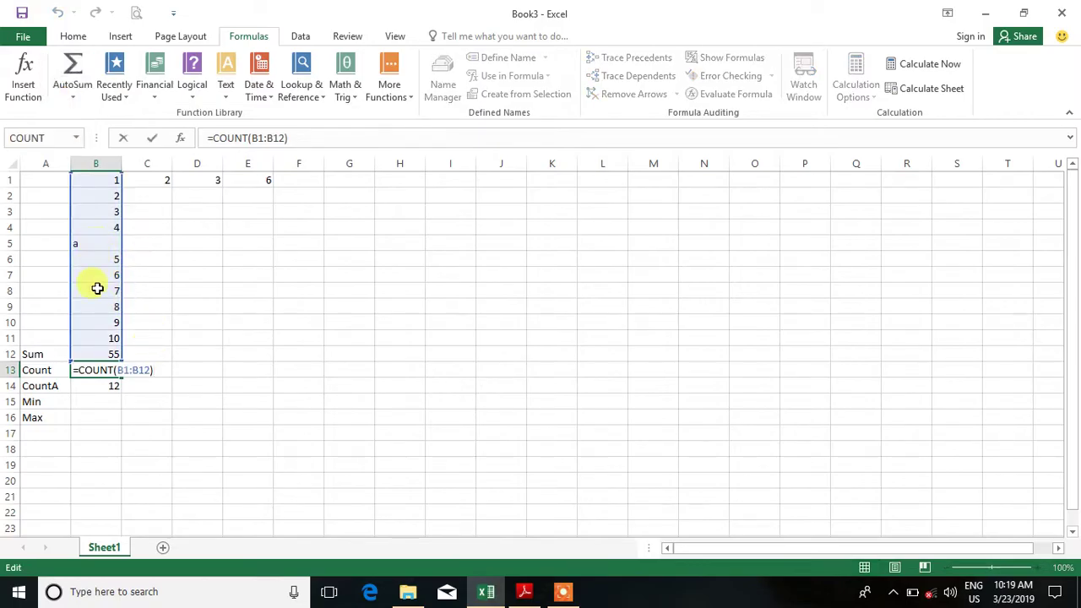
{"action": "key", "text": "Return"}
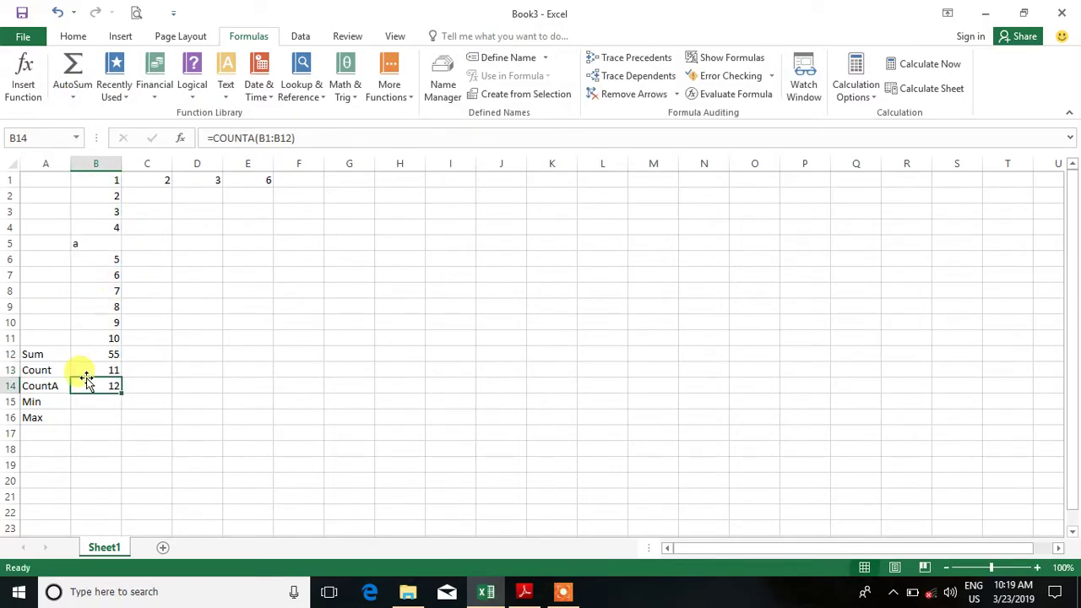
{"action": "left_click", "coordinate": [91, 368]}
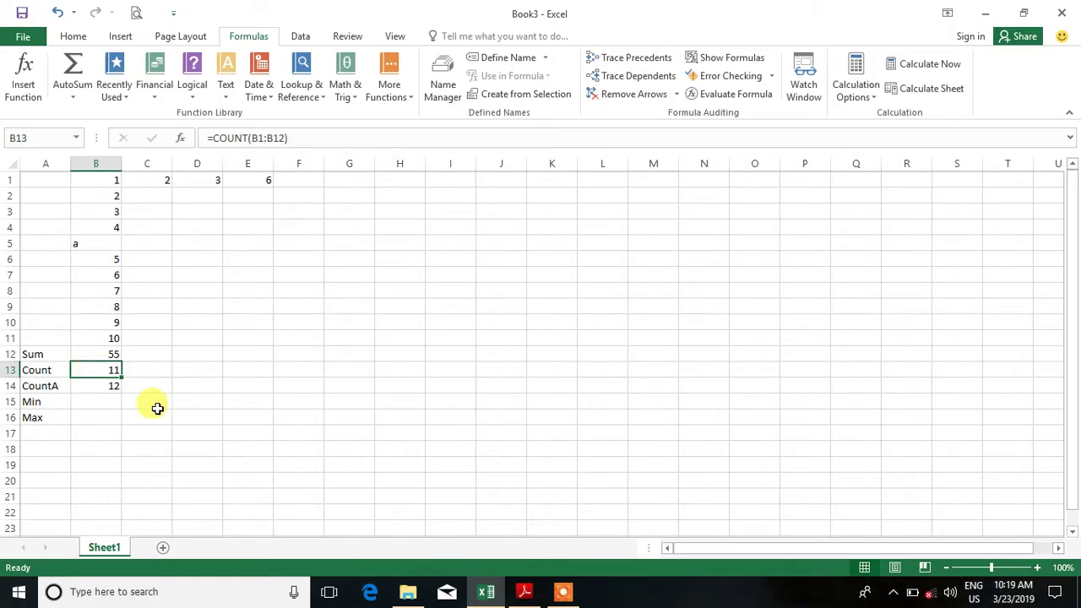
Step: Switch to the Adobe Reader guide and review its section on counting cells containing any type of value, highlighting that heading
{"action": "left_click", "coordinate": [524, 591]}
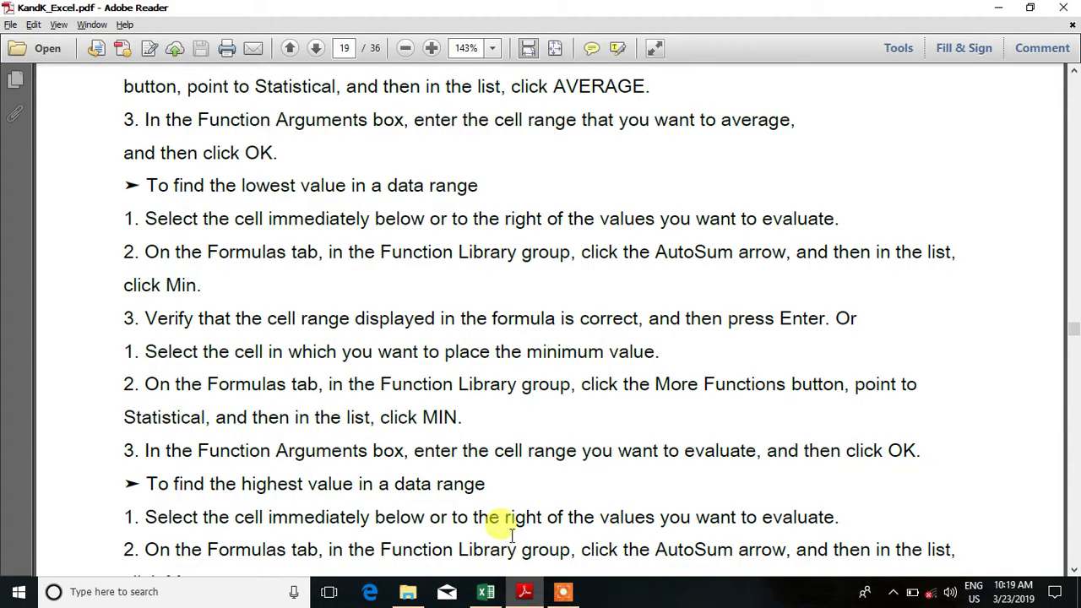
{"action": "scroll", "coordinate": [223, 289], "scroll_direction": "up", "scroll_amount": 5}
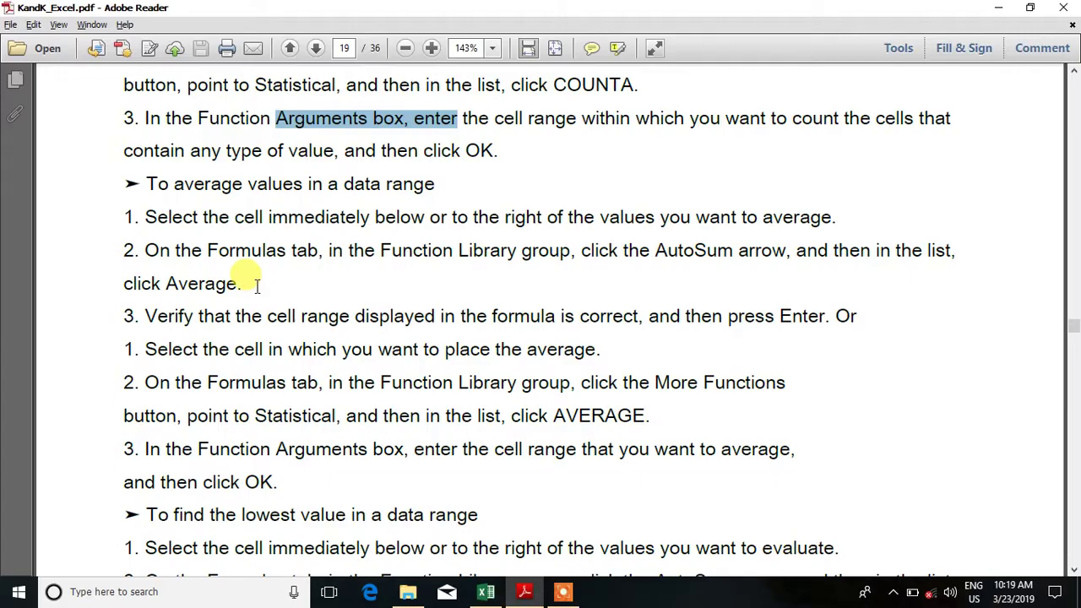
{"action": "scroll", "coordinate": [268, 283], "scroll_direction": "up", "scroll_amount": 10}
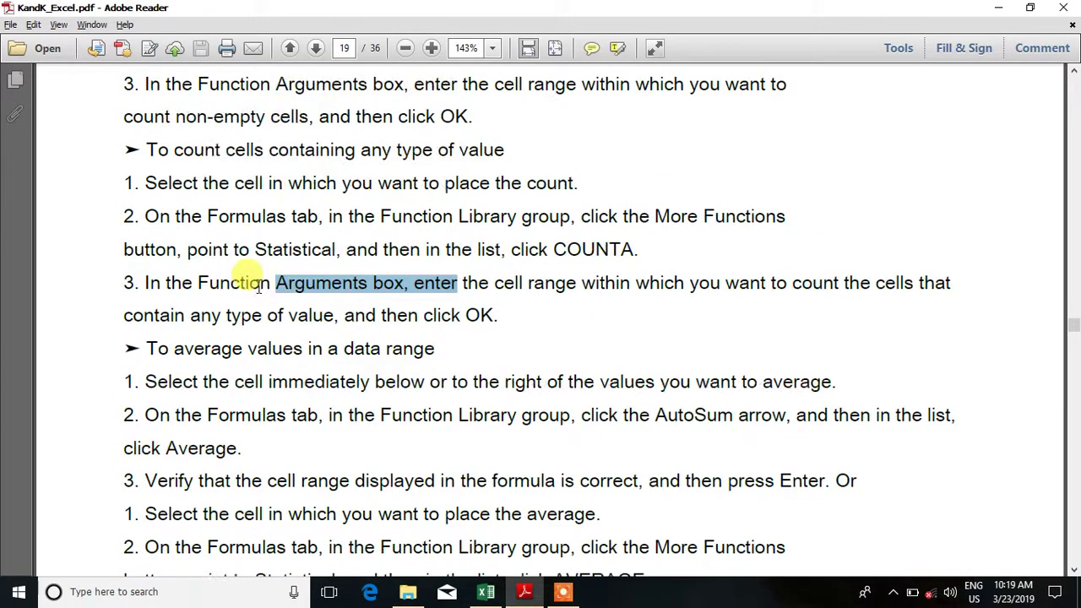
{"action": "scroll", "coordinate": [244, 287], "scroll_direction": "down", "scroll_amount": 5}
{"action": "scroll", "coordinate": [226, 283], "scroll_direction": "up", "scroll_amount": 1}
{"action": "left_click_drag", "start_coordinate": [225, 314], "coordinate": [457, 314]}
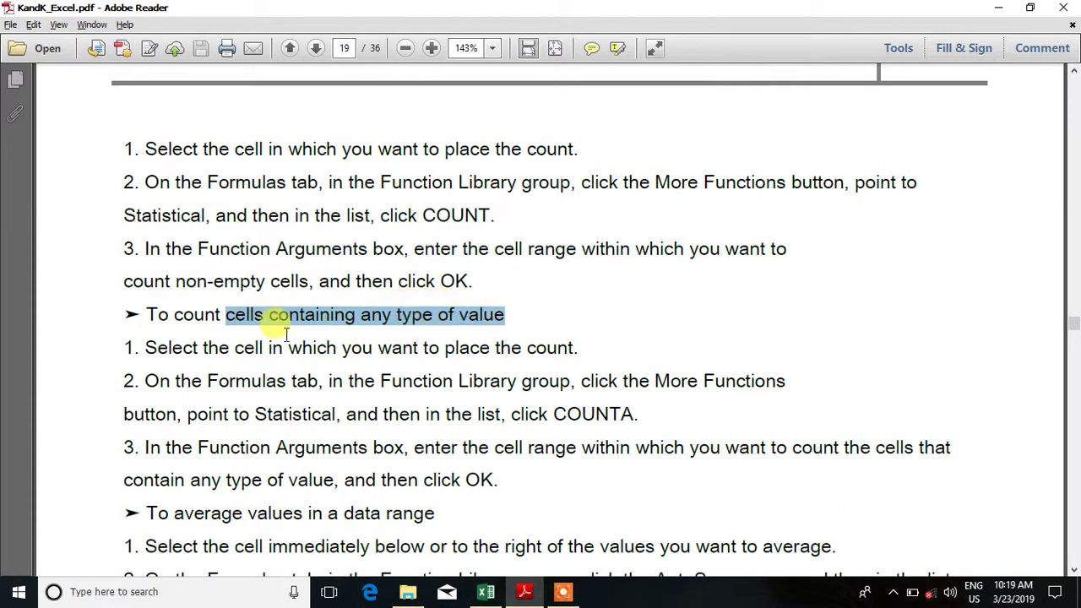
Step: Review the guide's section on counting cells containing numeric values, highlighting words in its heading
{"action": "scroll", "coordinate": [308, 312], "scroll_direction": "up", "scroll_amount": 3}
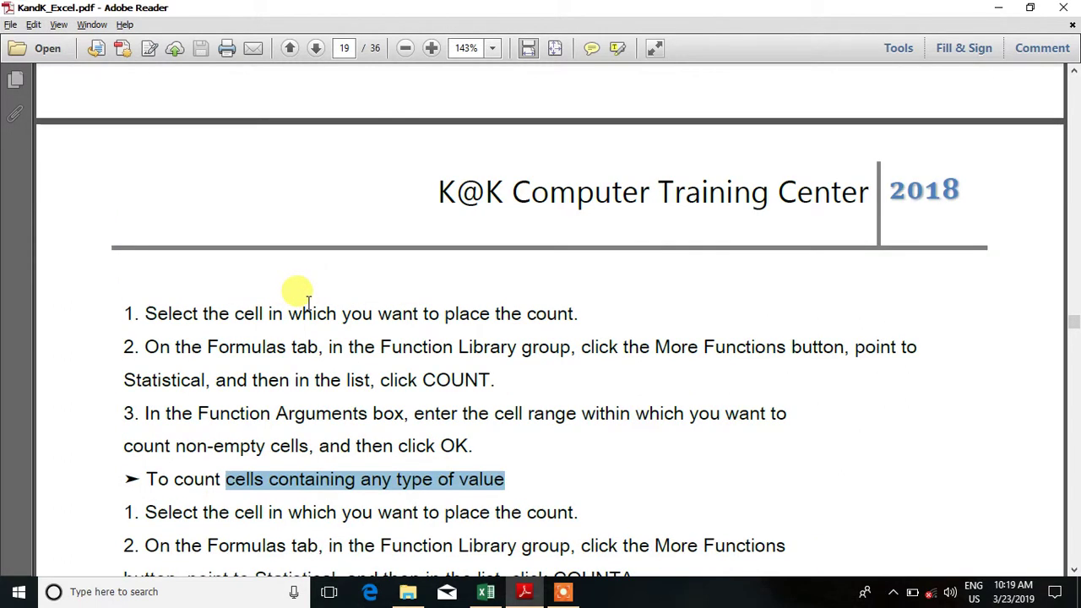
{"action": "scroll", "coordinate": [308, 305], "scroll_direction": "up", "scroll_amount": 3}
{"action": "scroll", "coordinate": [306, 298], "scroll_direction": "up", "scroll_amount": 3}
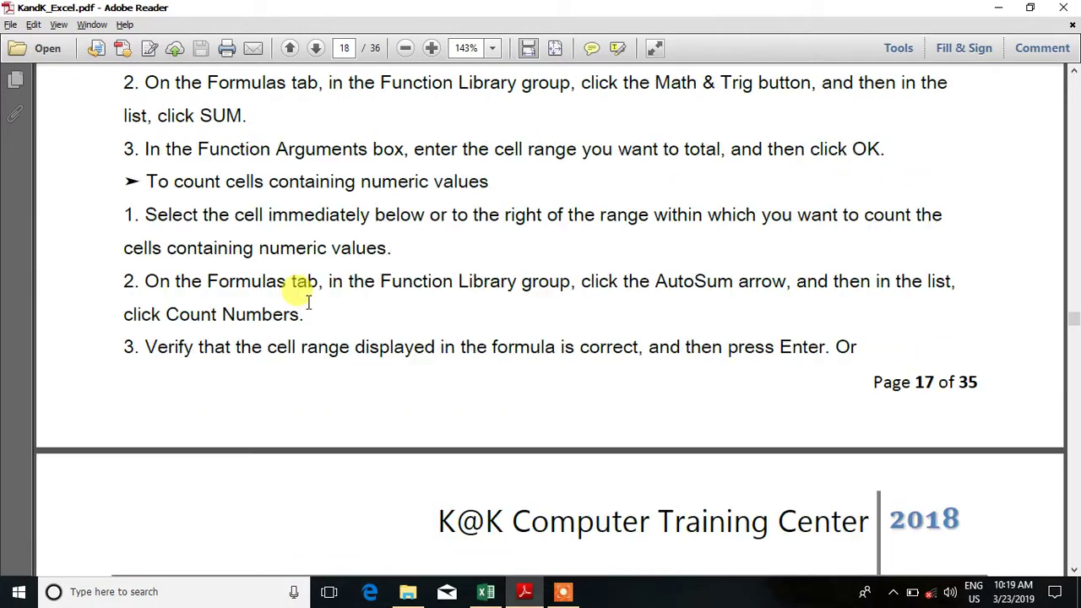
{"action": "left_click_drag", "start_coordinate": [259, 177], "coordinate": [423, 186]}
{"action": "double_click", "coordinate": [397, 182]}
{"action": "double_click", "coordinate": [456, 181]}
{"action": "left_click", "coordinate": [447, 177]}
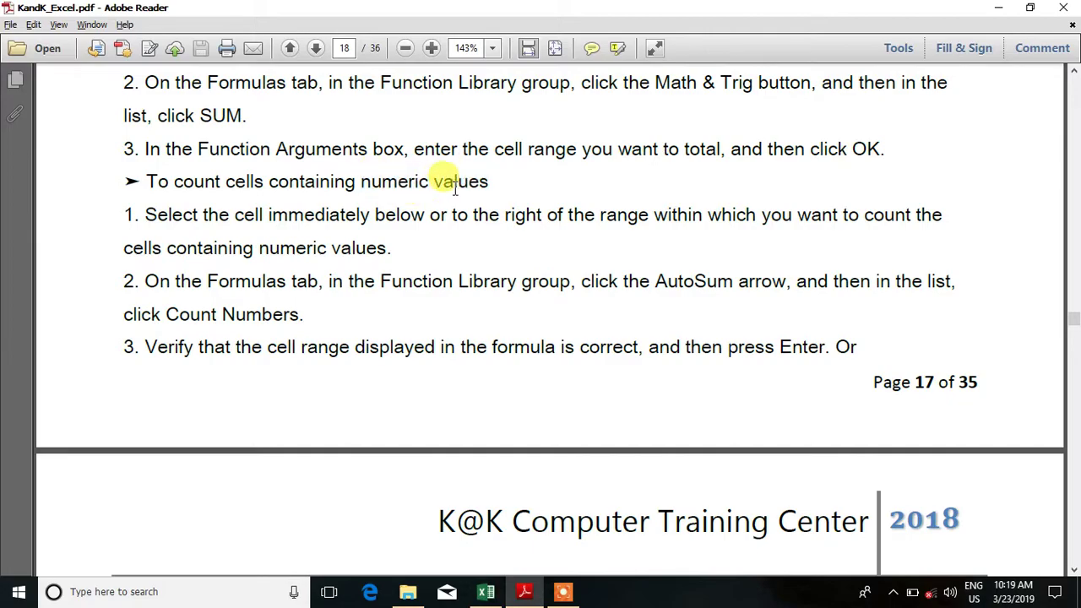
Step: Review the guide's instructions for counting numeric cells, highlighting "containing", "numeric" and the function name COUNT
{"action": "double_click", "coordinate": [391, 182]}
{"action": "double_click", "coordinate": [308, 179]}
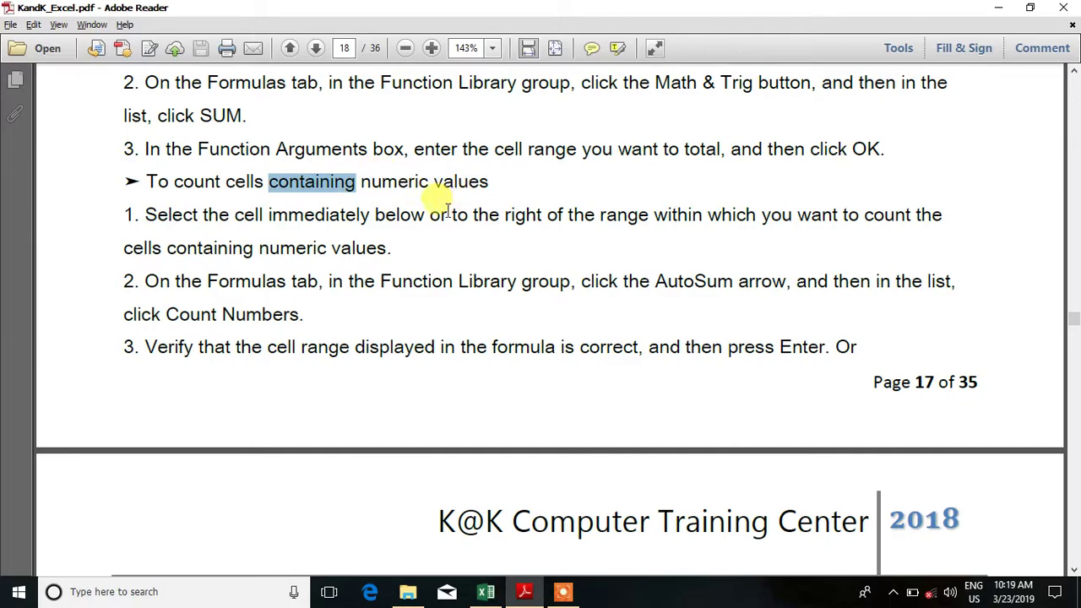
{"action": "double_click", "coordinate": [407, 184]}
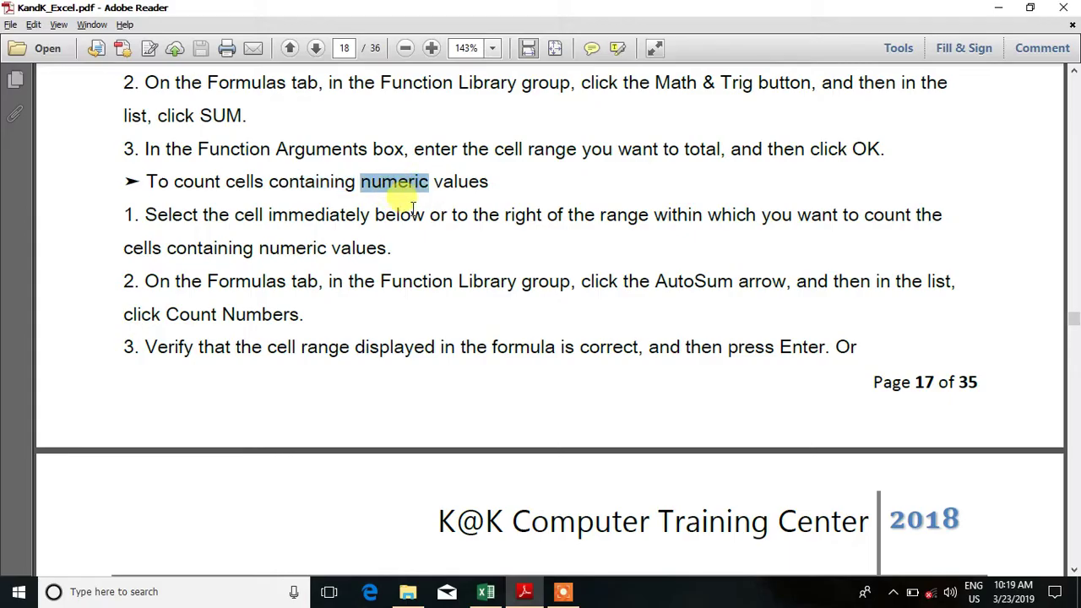
{"action": "scroll", "coordinate": [433, 227], "scroll_direction": "down", "scroll_amount": 3}
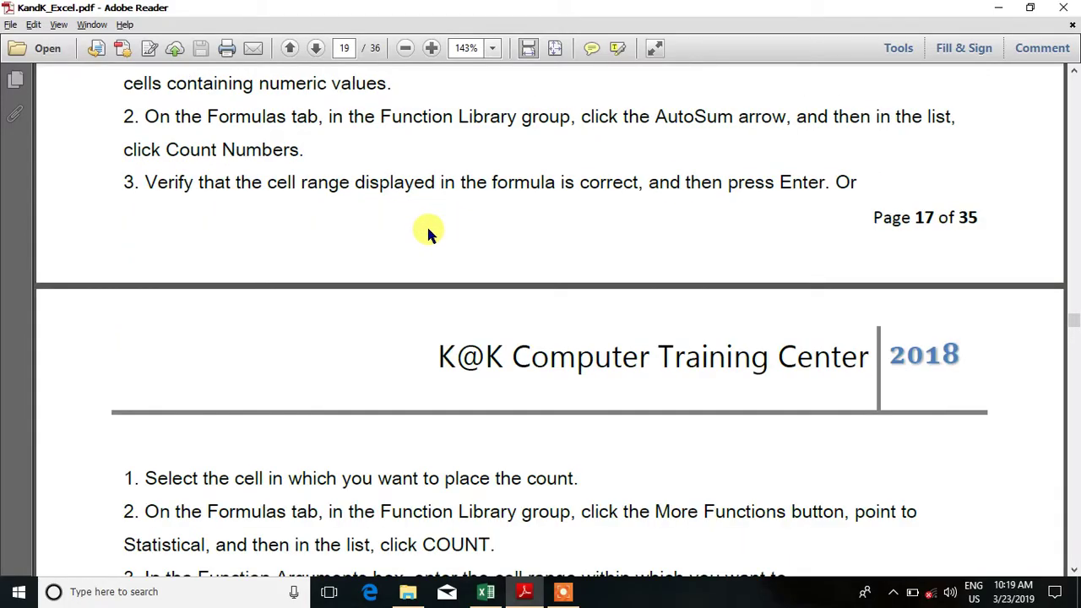
{"action": "scroll", "coordinate": [426, 225], "scroll_direction": "down", "scroll_amount": 3}
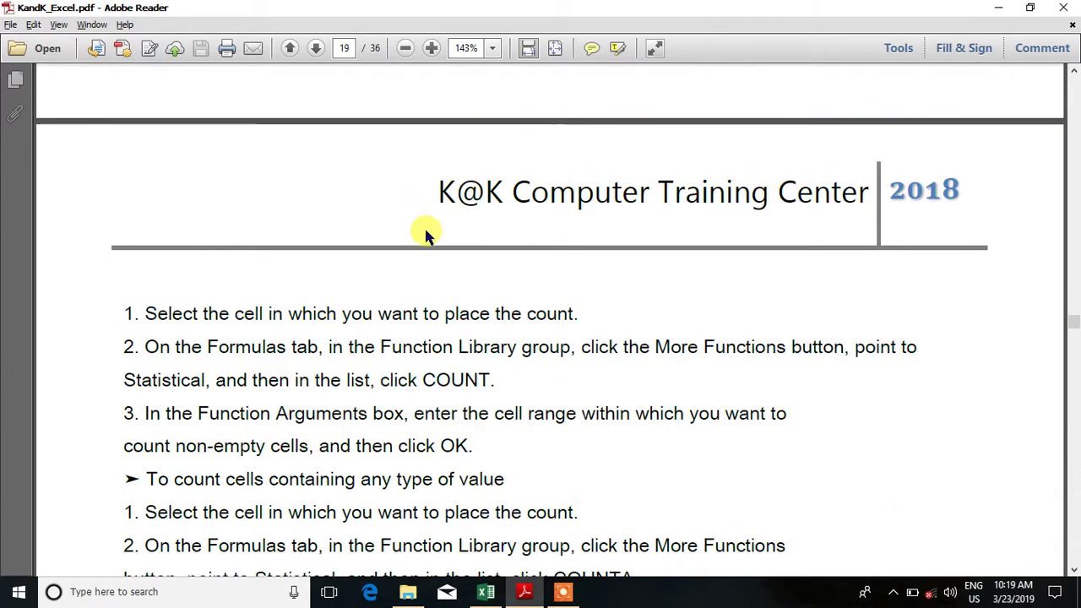
{"action": "double_click", "coordinate": [452, 381]}
Step: Review the guide's instructions for counting any type of value, highlighting "any type of value" and the function name COUNTA
{"action": "scroll", "coordinate": [496, 463], "scroll_direction": "down", "scroll_amount": 3}
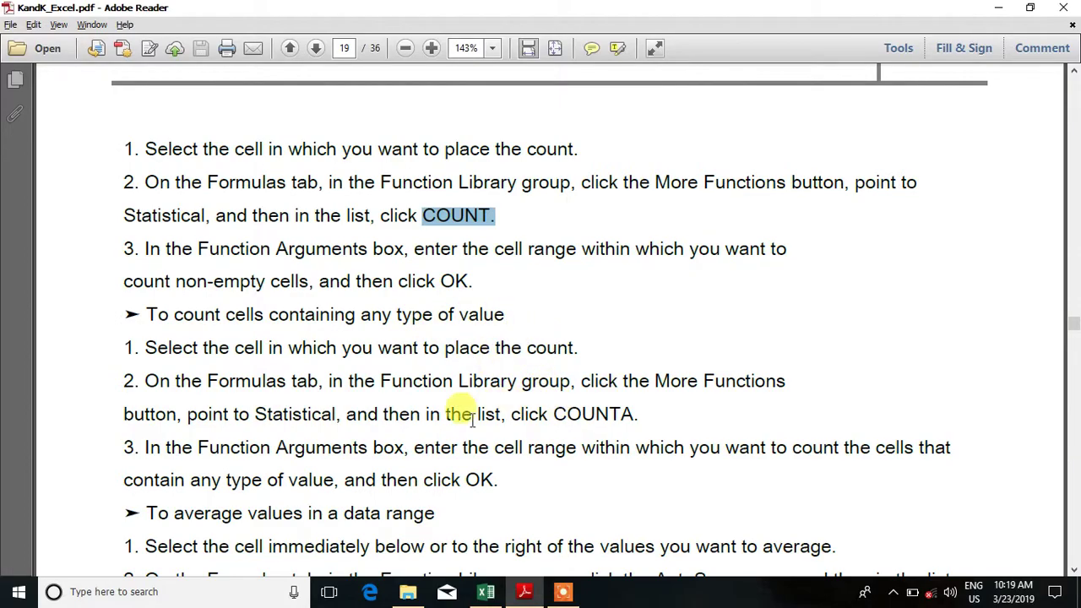
{"action": "double_click", "coordinate": [564, 414]}
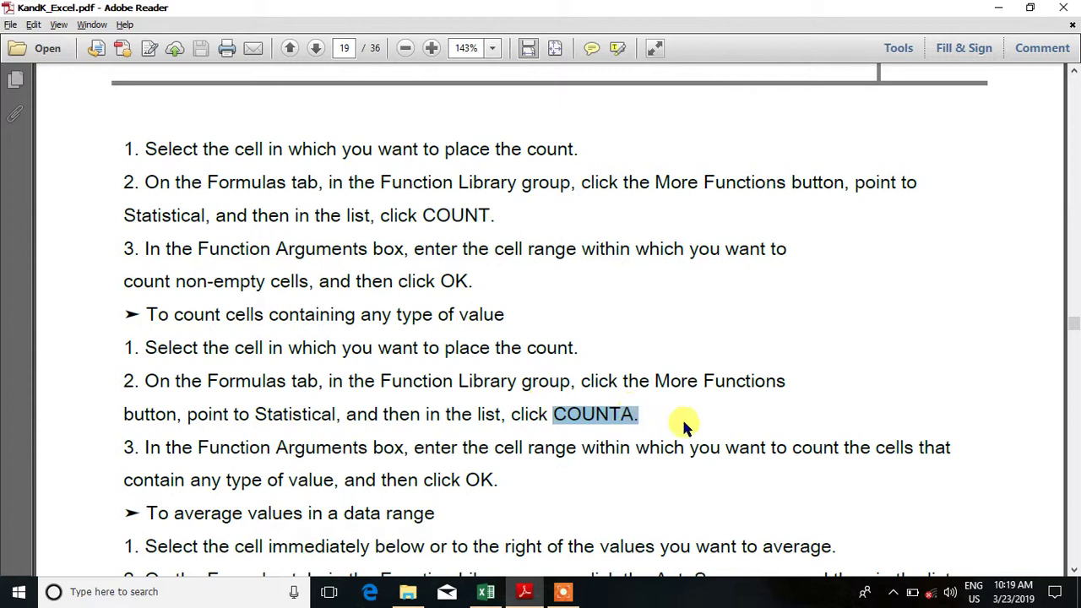
{"action": "left_click", "coordinate": [682, 423]}
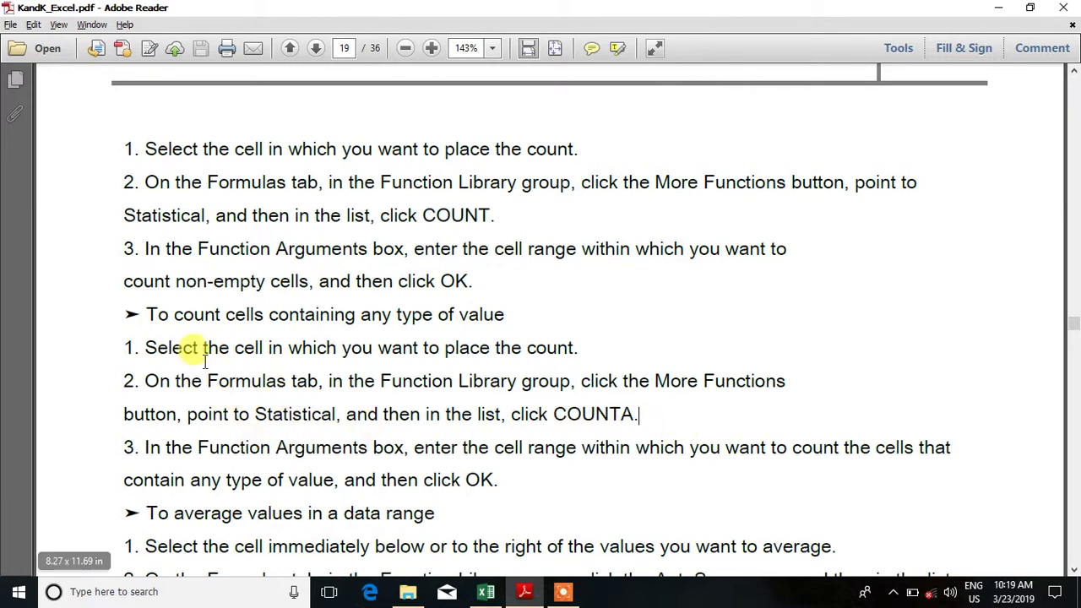
{"action": "left_click_drag", "start_coordinate": [361, 319], "coordinate": [506, 321]}
{"action": "left_click", "coordinate": [367, 325]}
{"action": "left_click_drag", "start_coordinate": [367, 325], "coordinate": [505, 321]}
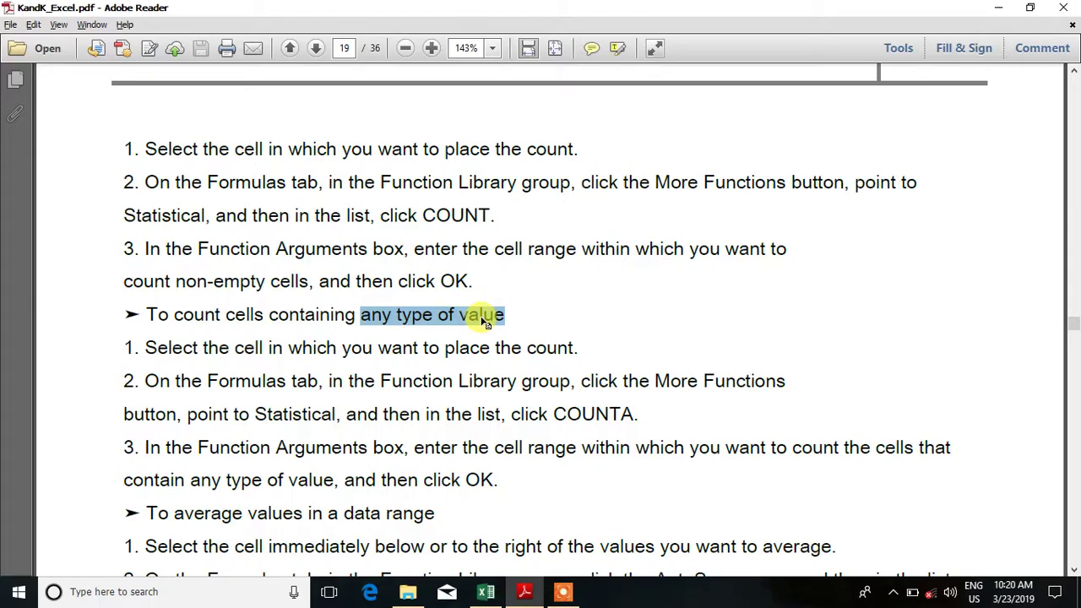
{"action": "left_click_drag", "start_coordinate": [566, 414], "coordinate": [639, 414]}
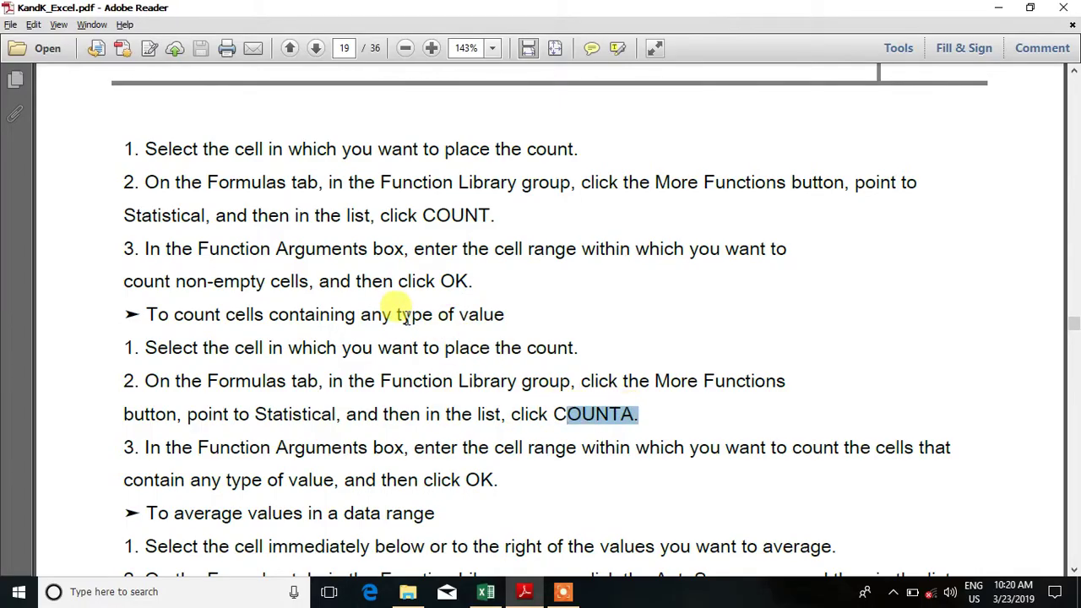
{"action": "left_click_drag", "start_coordinate": [396, 317], "coordinate": [505, 317]}
{"action": "left_click_drag", "start_coordinate": [361, 318], "coordinate": [505, 316]}
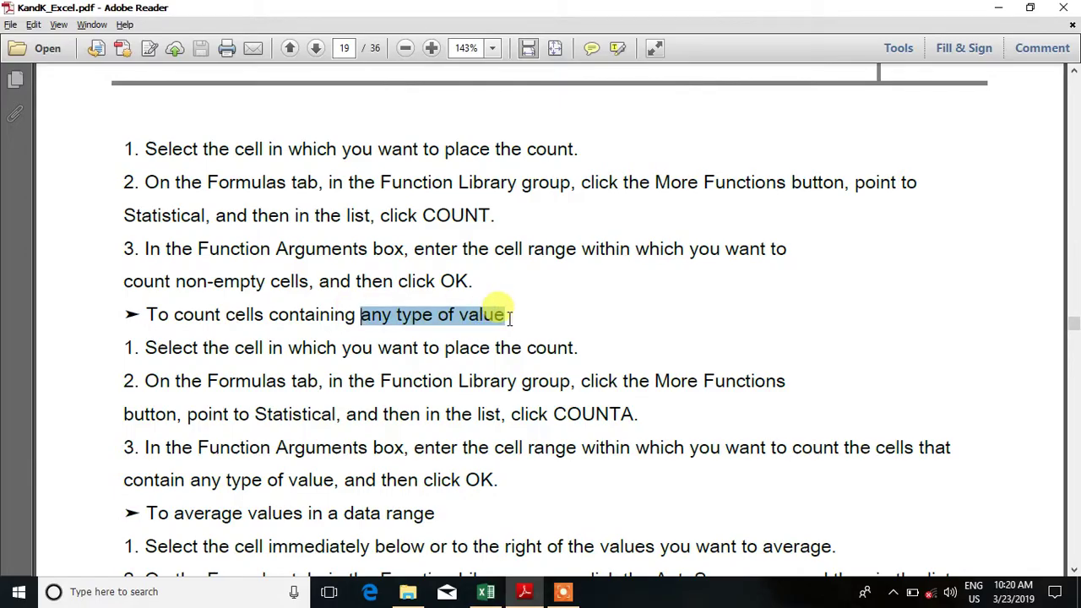
{"action": "left_click_drag", "start_coordinate": [550, 414], "coordinate": [639, 414]}
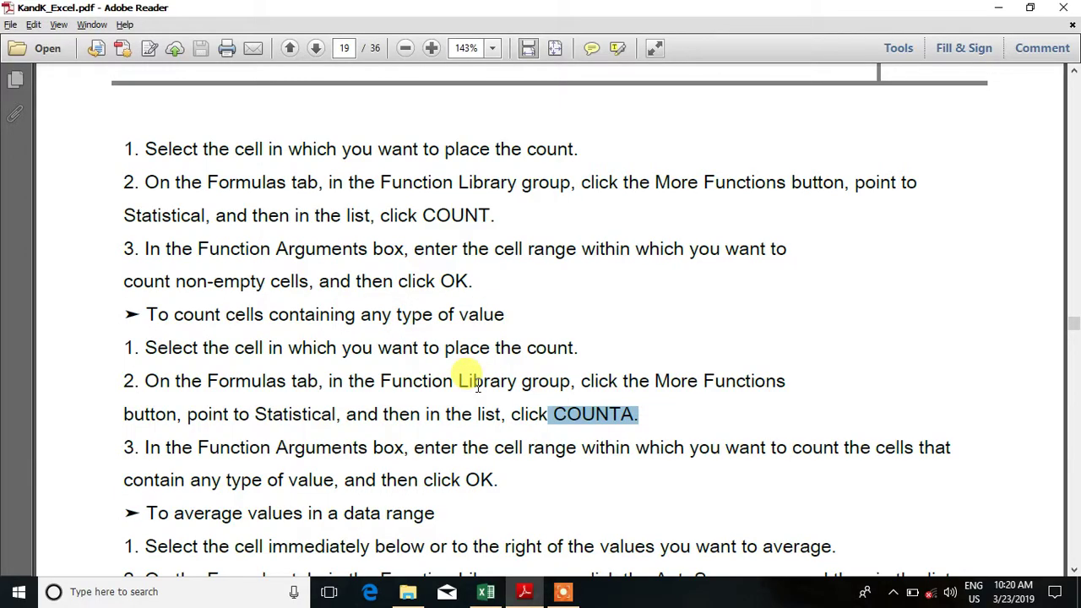
Step: Return to the guide's COUNT instructions and highlight COUNT and "numeric values" to compare them with COUNTA
{"action": "scroll", "coordinate": [478, 384], "scroll_direction": "up", "scroll_amount": 3}
{"action": "left_click_drag", "start_coordinate": [422, 380], "coordinate": [490, 380]}
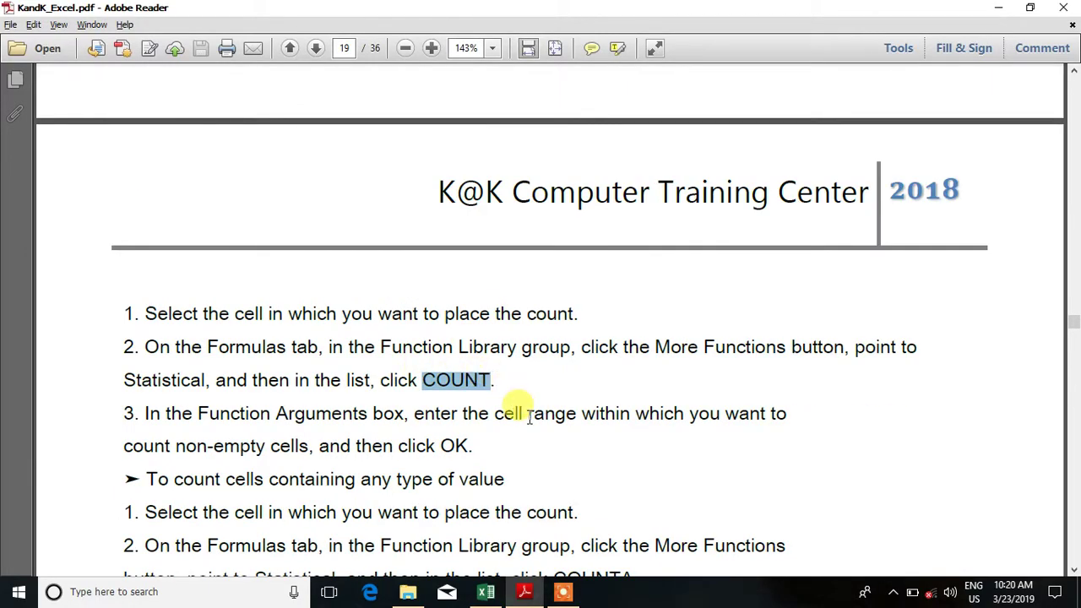
{"action": "scroll", "coordinate": [530, 418], "scroll_direction": "up", "scroll_amount": 6}
{"action": "scroll", "coordinate": [394, 199], "scroll_direction": "up", "scroll_amount": 12}
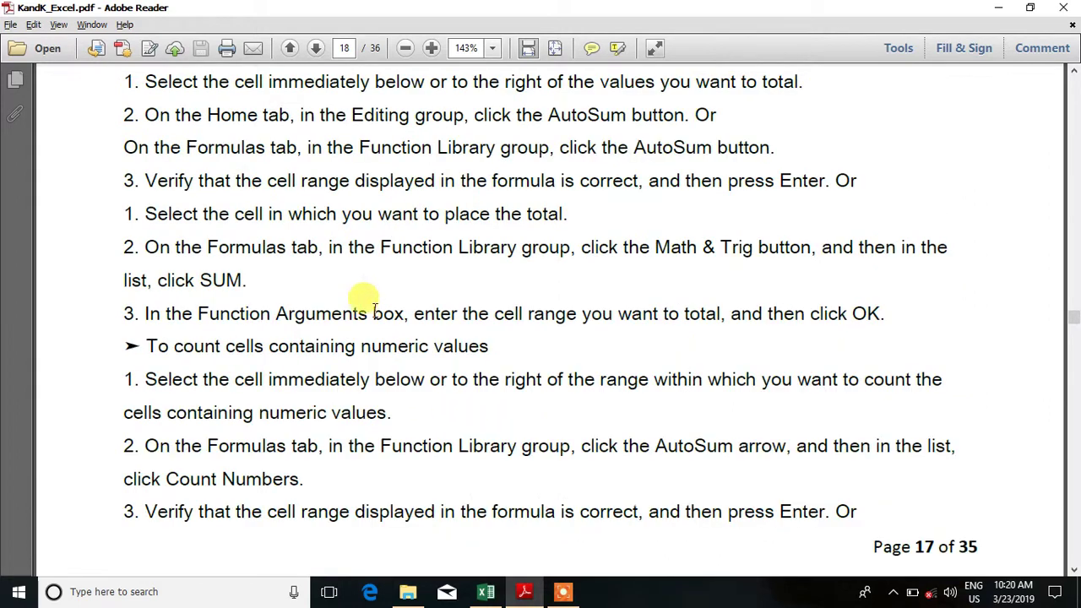
{"action": "scroll", "coordinate": [374, 342], "scroll_direction": "down", "scroll_amount": 9}
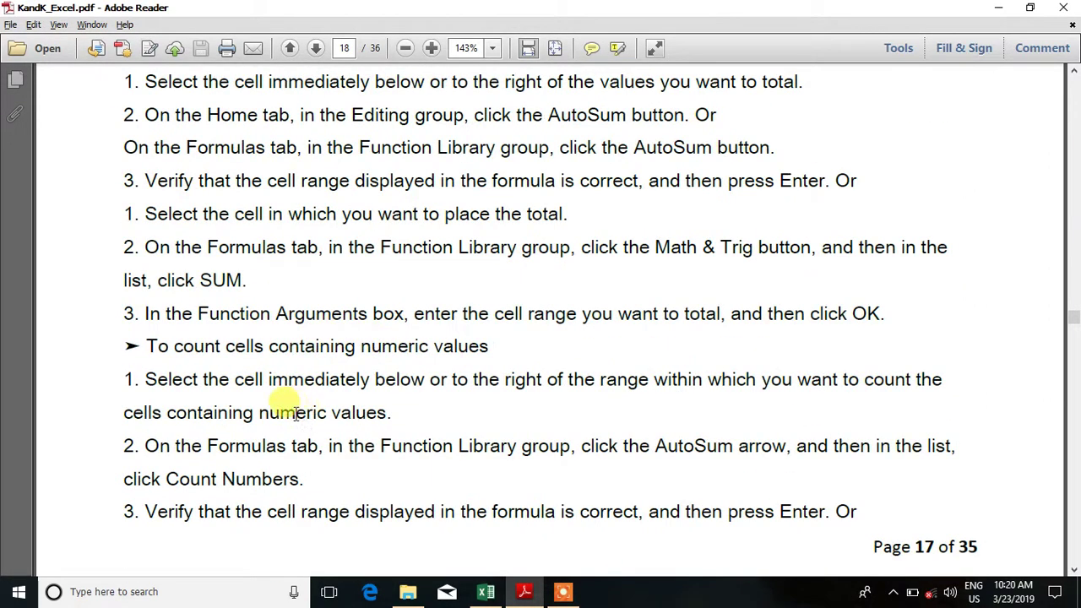
{"action": "left_click_drag", "start_coordinate": [269, 412], "coordinate": [385, 413]}
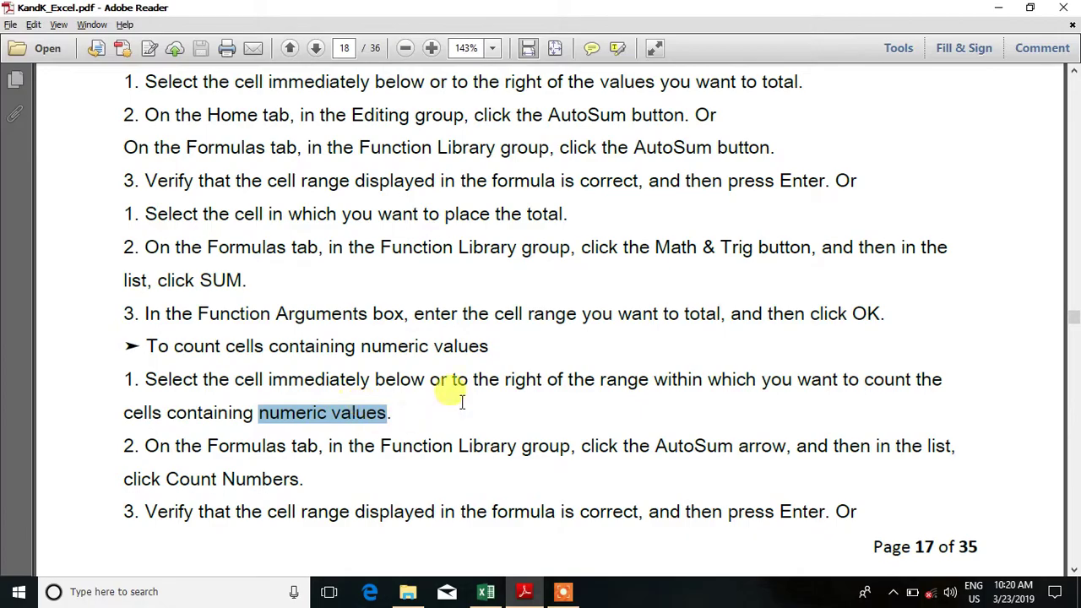
{"action": "left_click_drag", "start_coordinate": [358, 347], "coordinate": [488, 347]}
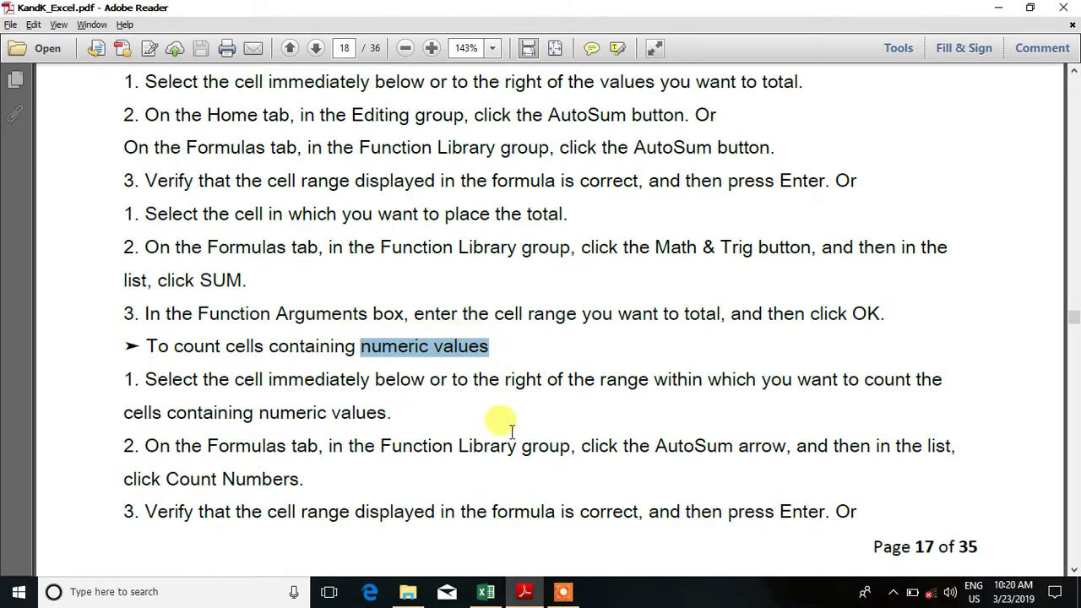
Step: Switch to Excel, insert a cell at A15 above the Min label, shifting cells down, and label it AVG
{"action": "key", "text": "alt+Tab"}
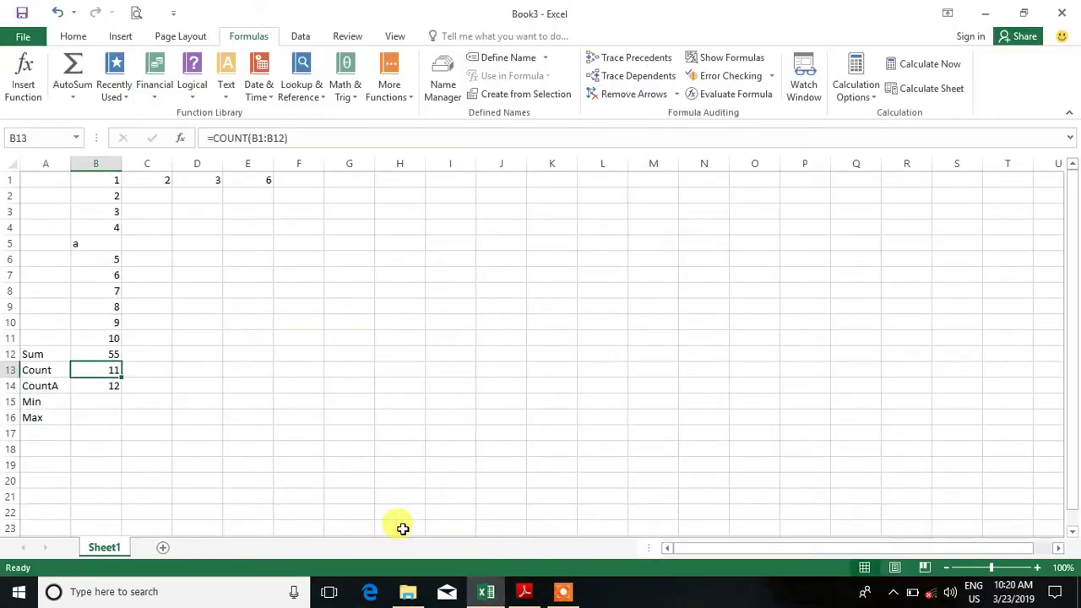
{"action": "left_click", "coordinate": [101, 401]}
{"action": "key", "text": "alt+Tab"}
{"action": "key", "text": "alt+Tab"}
{"action": "left_click", "coordinate": [43, 402]}
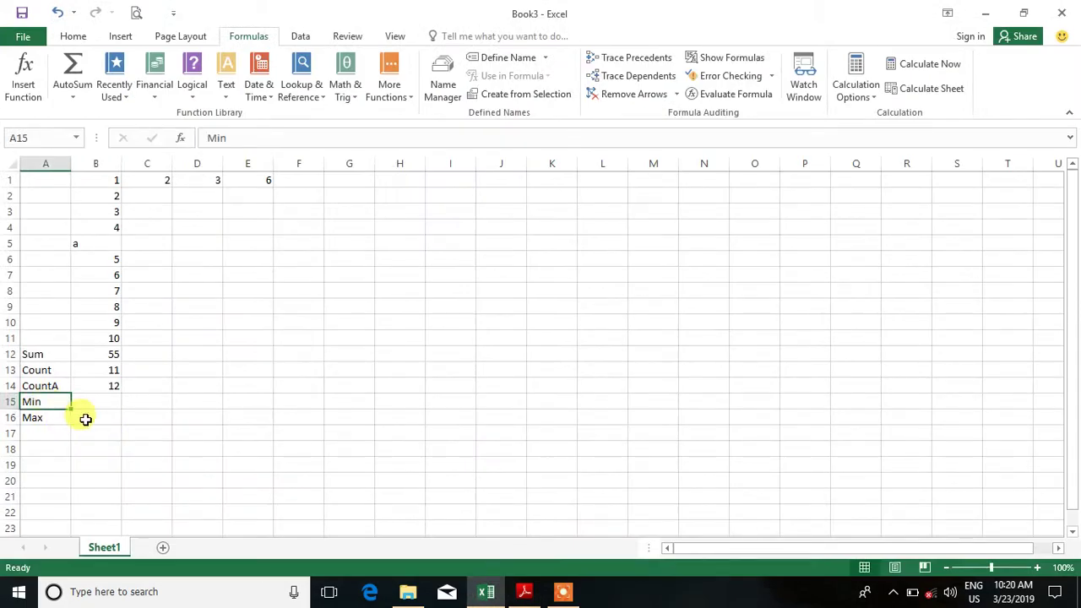
{"action": "key", "text": "ctrl+shift+plus"}
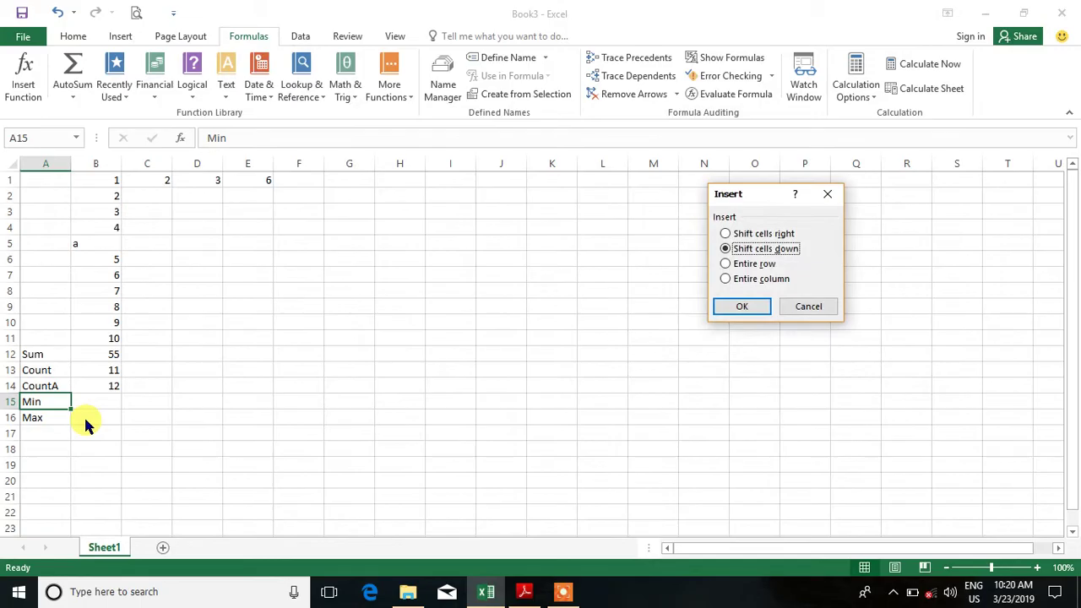
{"action": "key", "text": "Return"}
{"action": "type", "text": "AV"}
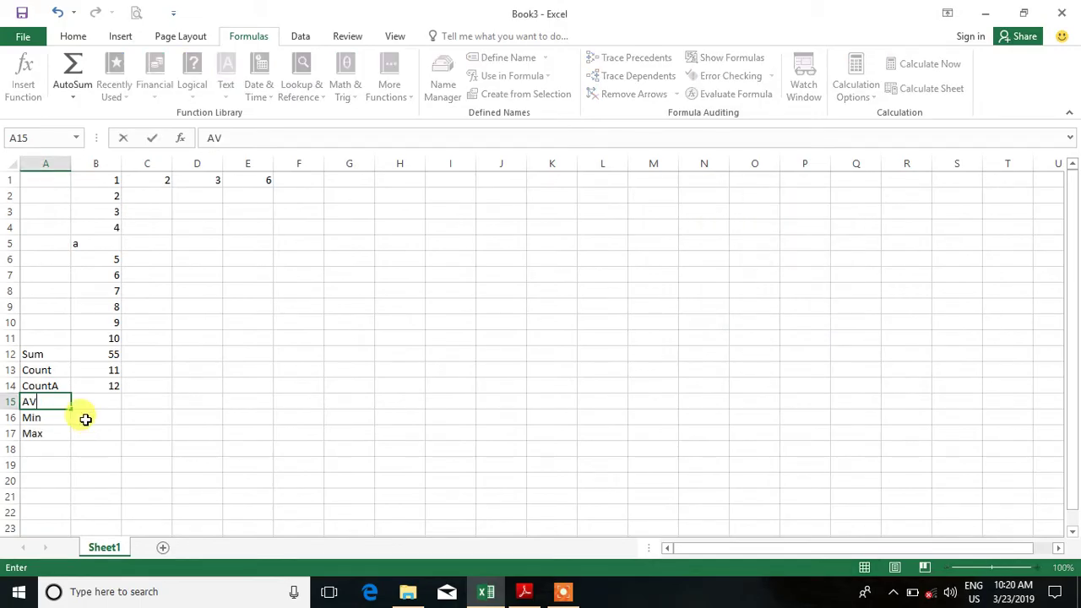
{"action": "type", "text": "G"}
{"action": "key", "text": "Return"}
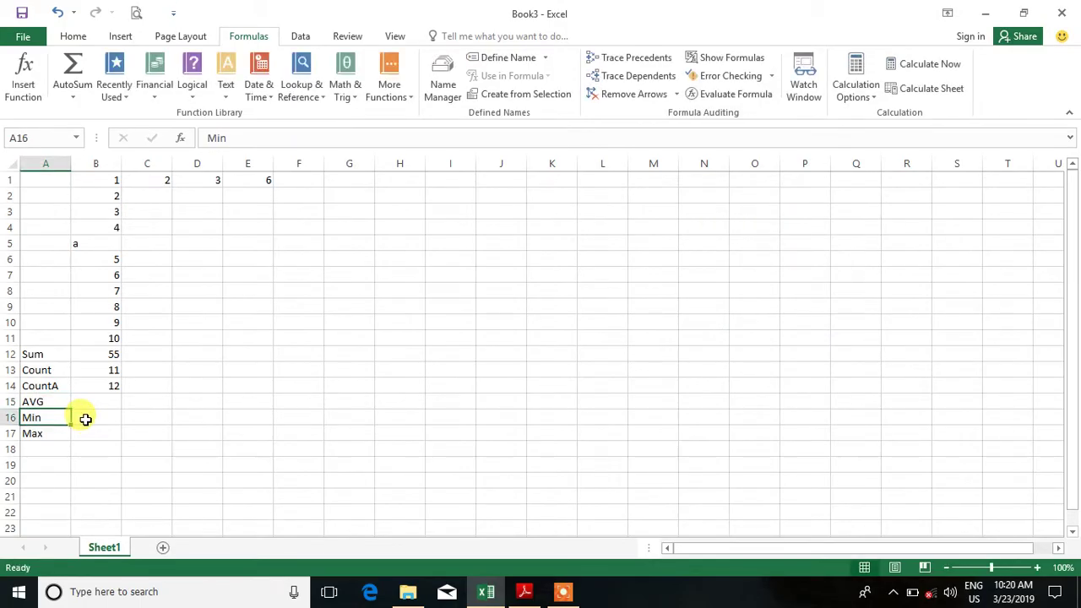
Step: Switch to the Adobe Reader guide and review its section on averaging values in a data range, highlighting the heading and "immediately below"
{"action": "key", "text": "alt+Tab"}
{"action": "scroll", "coordinate": [416, 446], "scroll_direction": "down", "scroll_amount": 5}
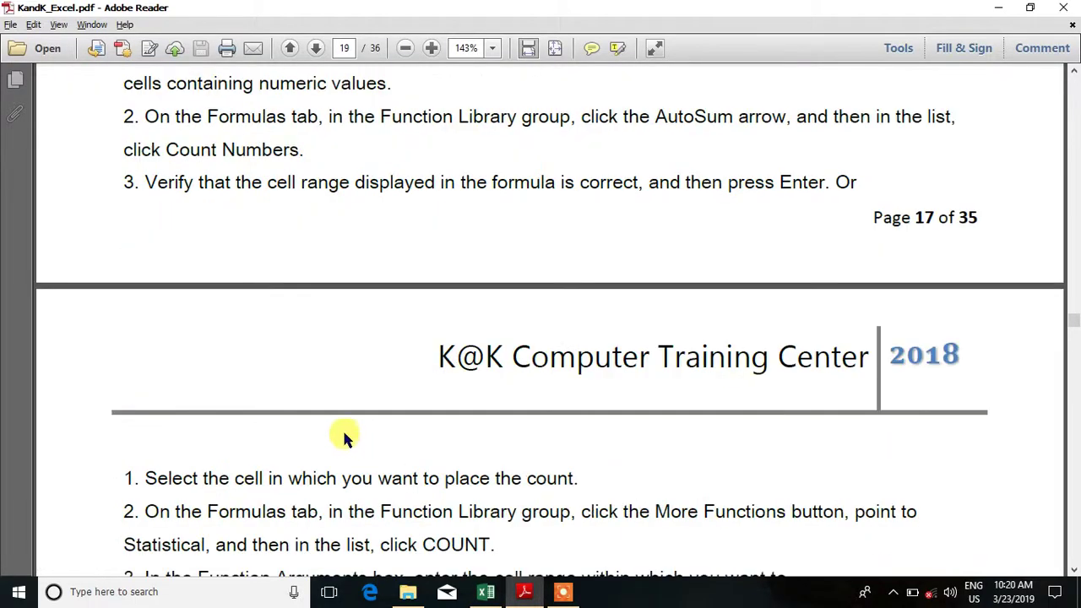
{"action": "double_click", "coordinate": [557, 249]}
{"action": "left_click_drag", "start_coordinate": [169, 348], "coordinate": [194, 367]}
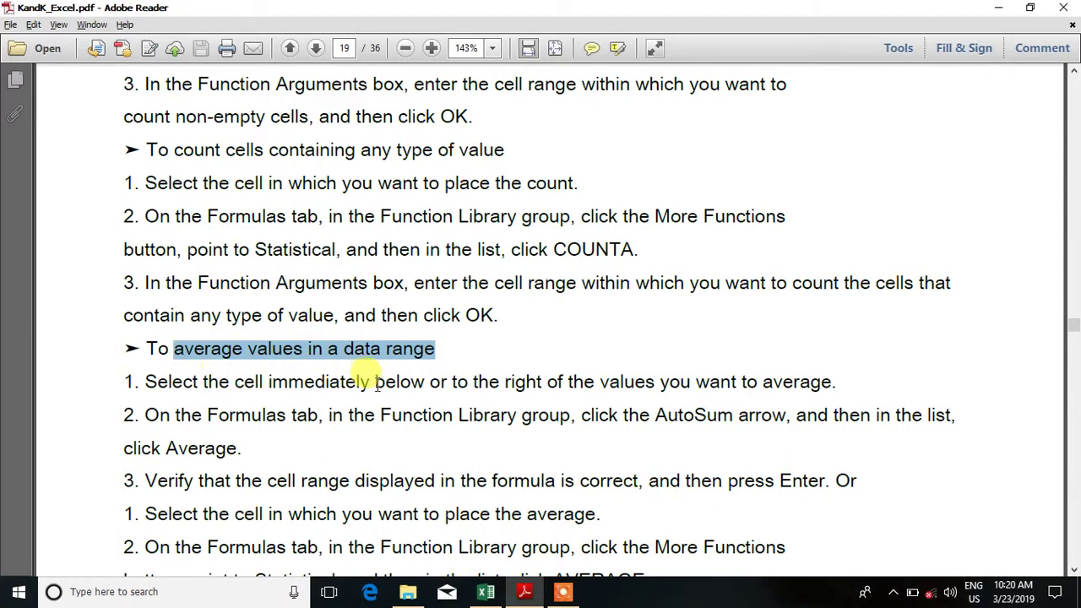
{"action": "double_click", "coordinate": [287, 381]}
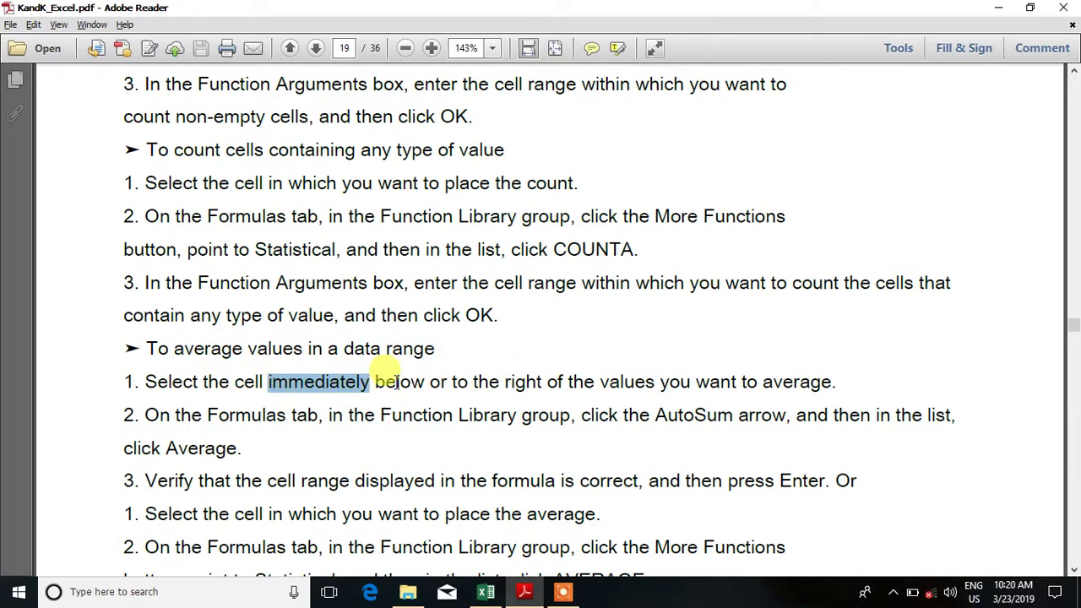
{"action": "double_click", "coordinate": [409, 382]}
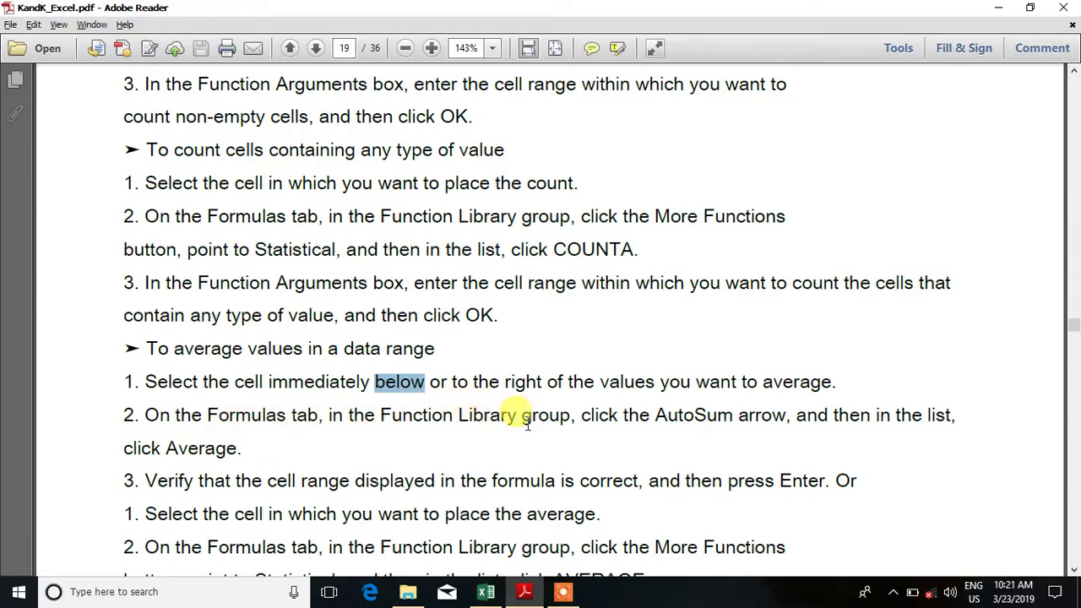
Step: Switch to Excel and insert the statistical function AVERAGE in B15 with B1:B11 as its range
{"action": "key", "text": "alt+Tab"}
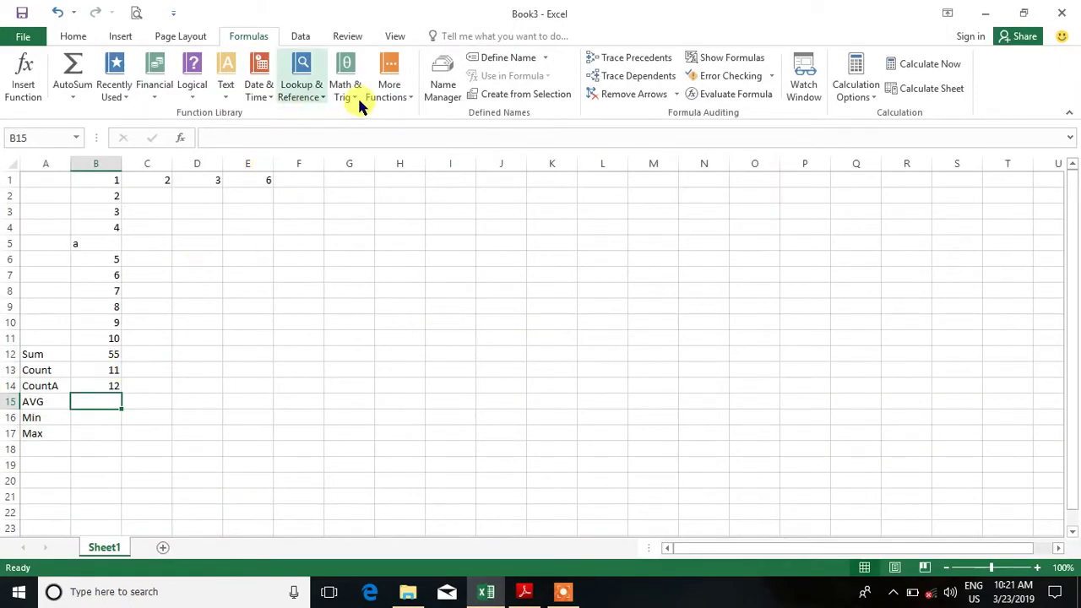
{"action": "left_click", "coordinate": [391, 100]}
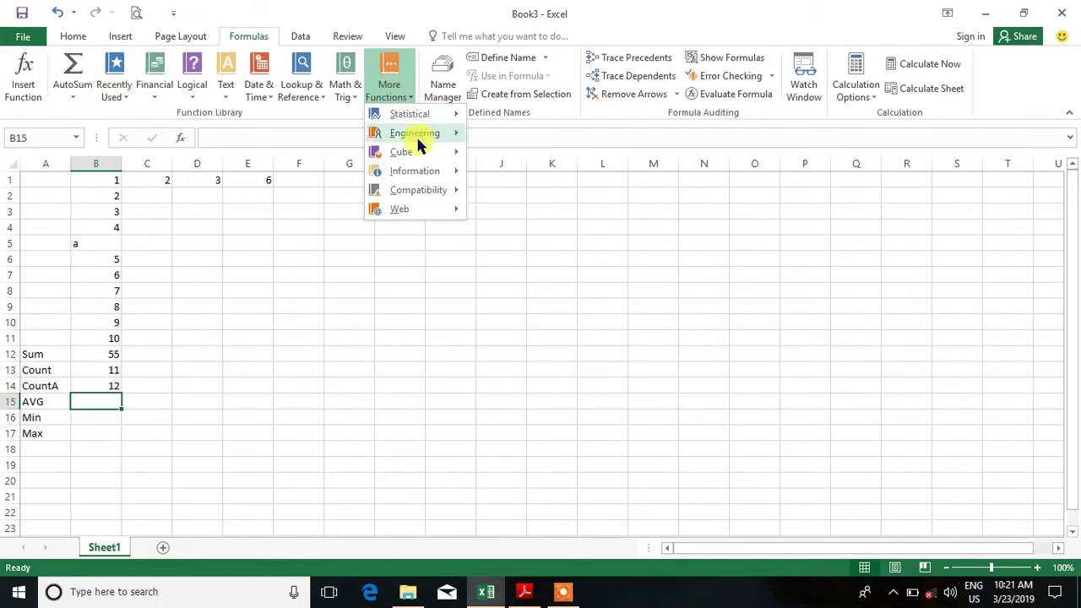
{"action": "mouse_move", "coordinate": [419, 119]}
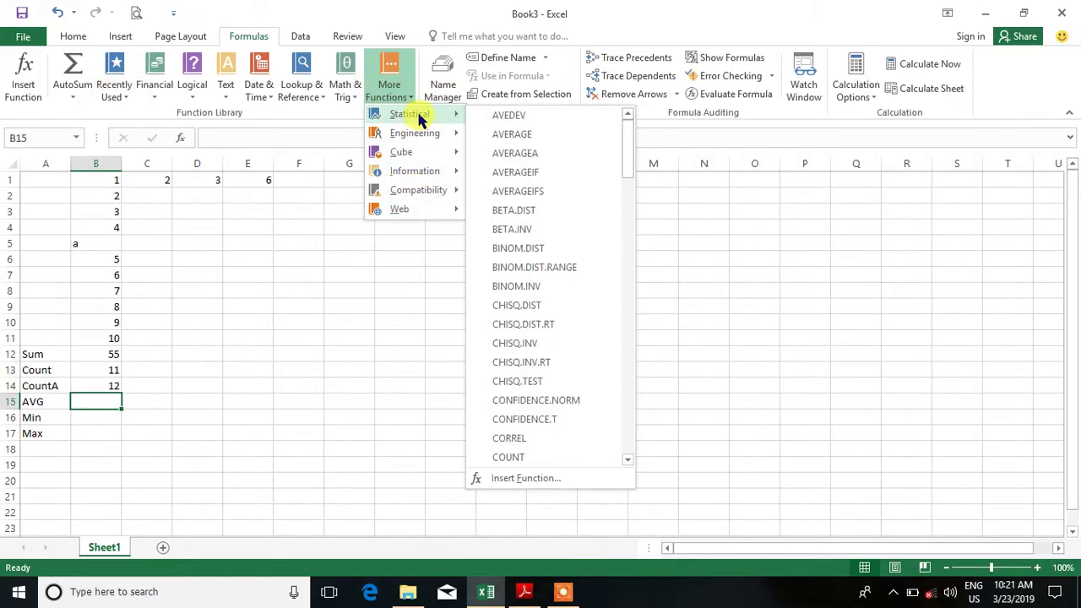
{"action": "left_click", "coordinate": [534, 138]}
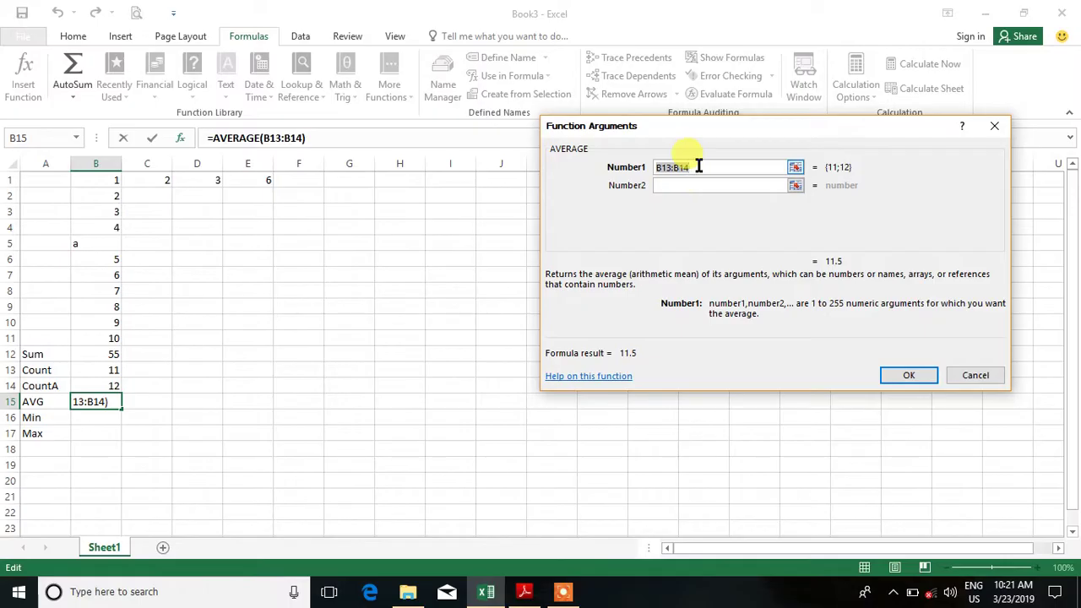
{"action": "left_click", "coordinate": [796, 167]}
{"action": "left_click_drag", "start_coordinate": [109, 182], "coordinate": [111, 337]}
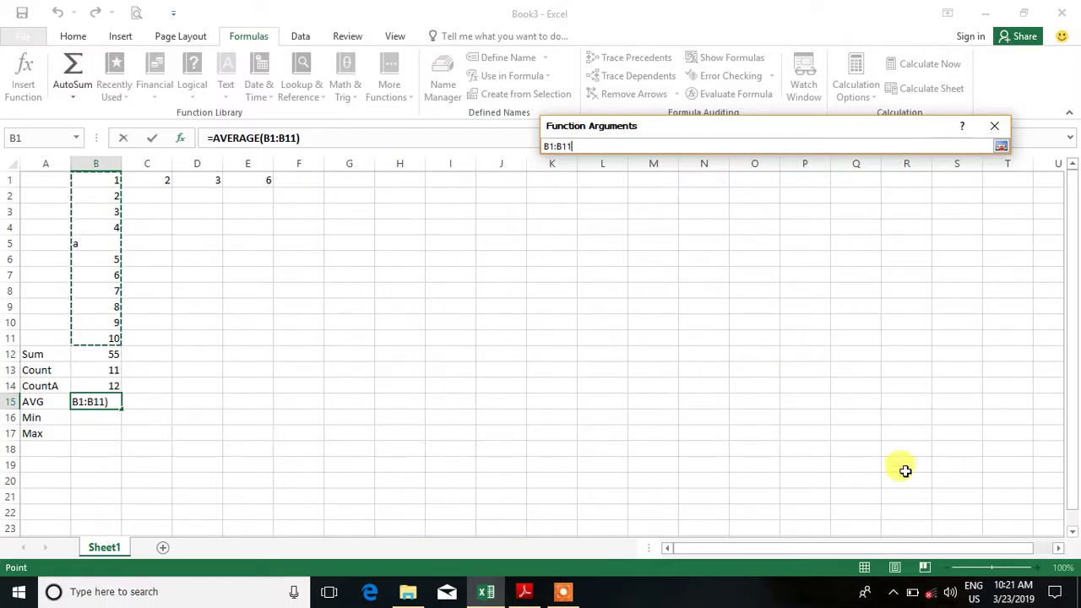
{"action": "left_click", "coordinate": [1001, 146]}
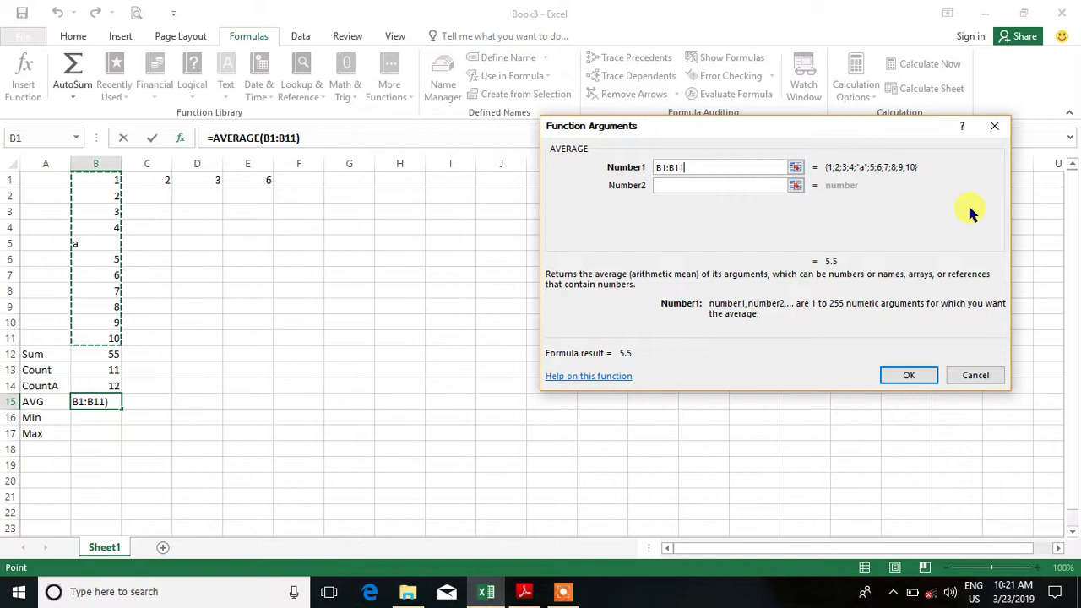
{"action": "left_click", "coordinate": [907, 375]}
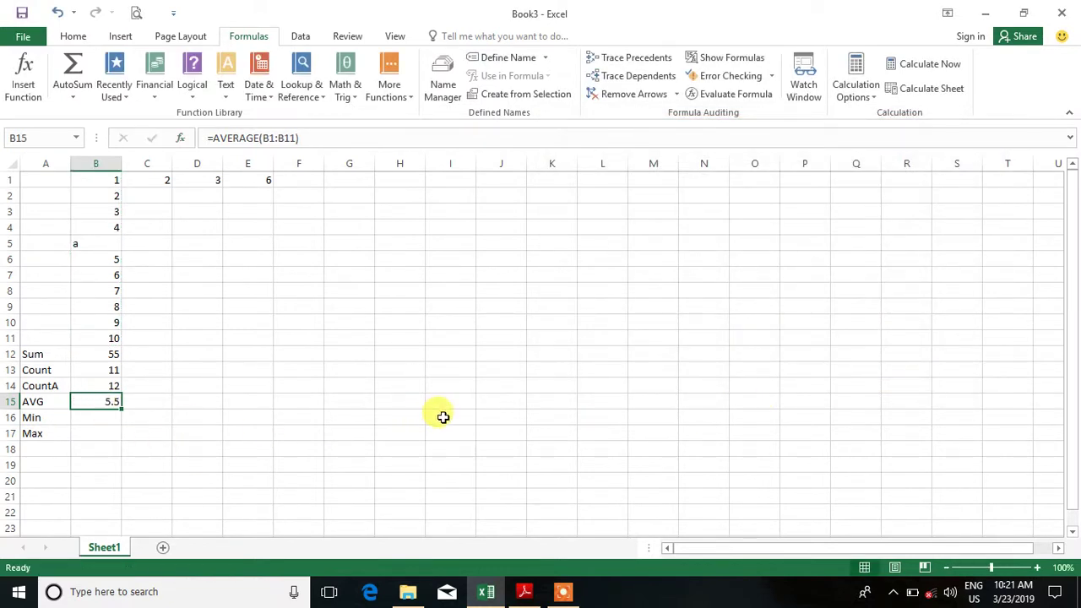
Step: Re-enter the average formula in B15 manually as =average(B1:B11) and reselect the cell to view it
{"action": "left_click", "coordinate": [84, 245]}
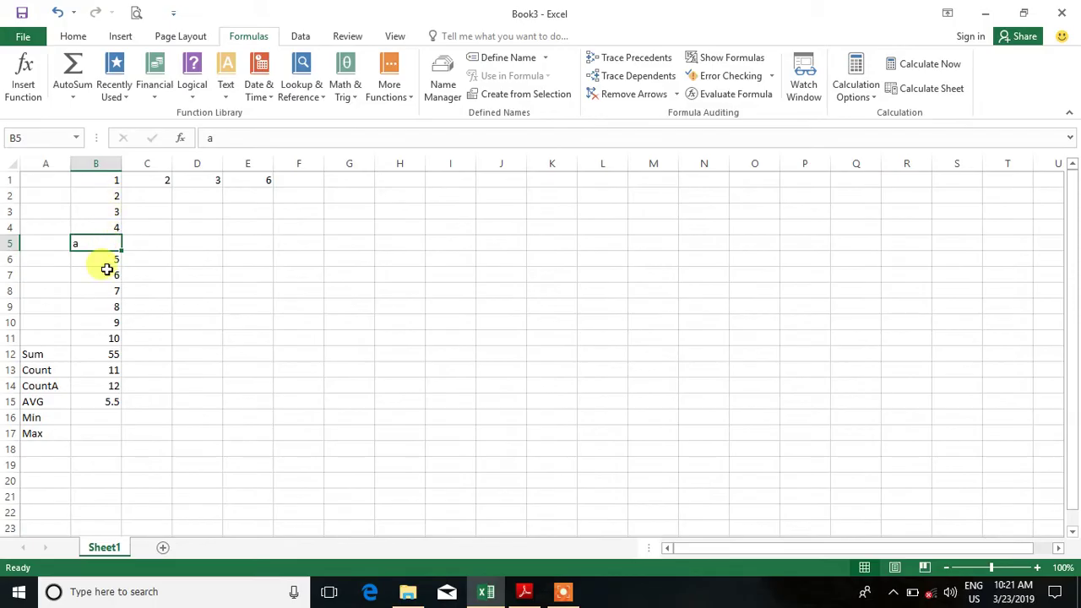
{"action": "left_click", "coordinate": [91, 402]}
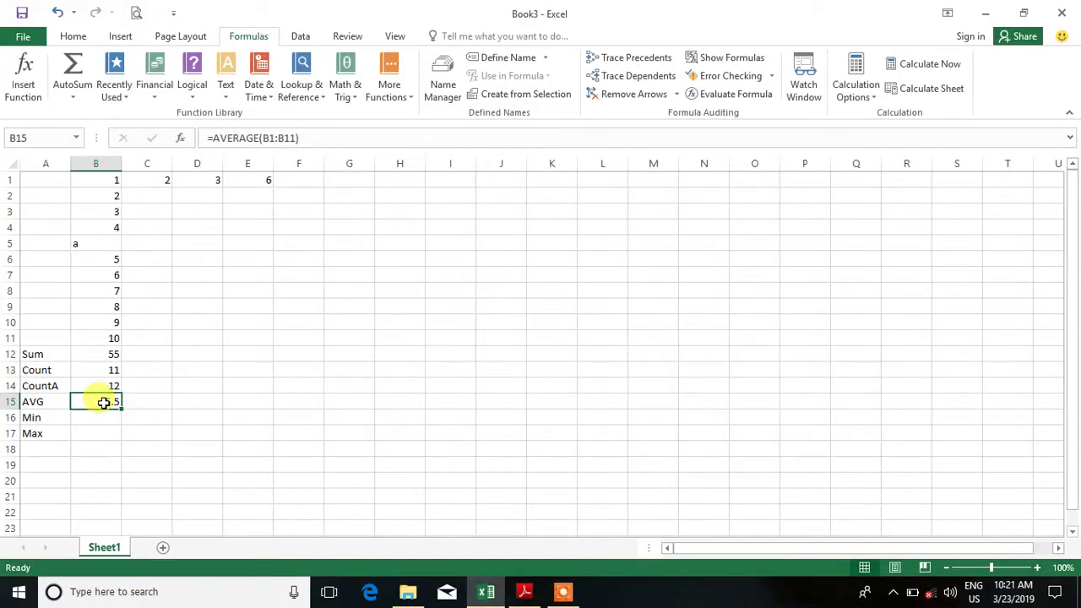
{"action": "type", "text": "="}
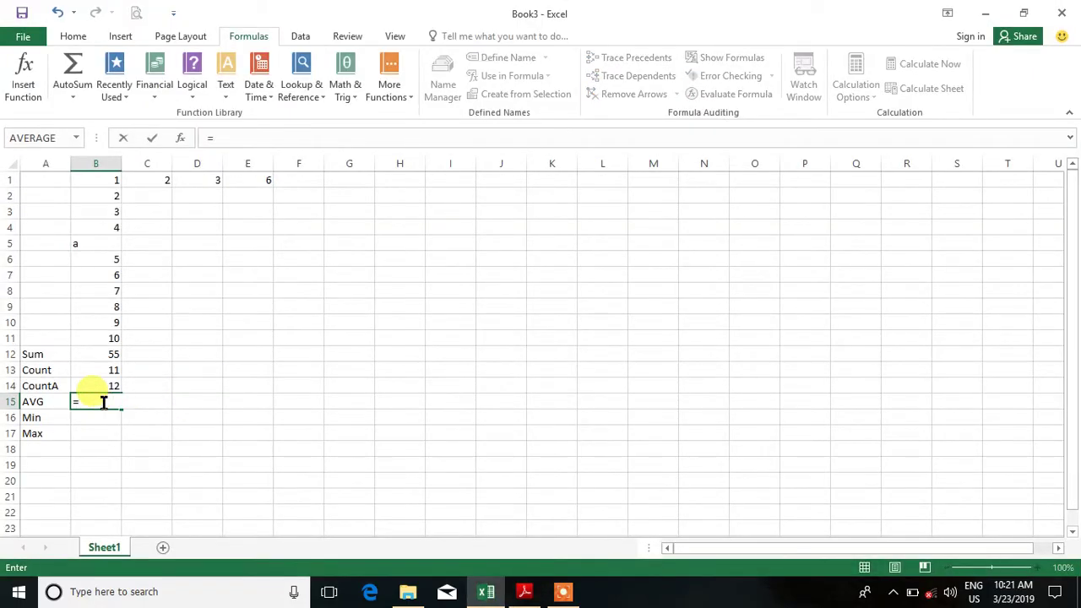
{"action": "type", "text": "aver"}
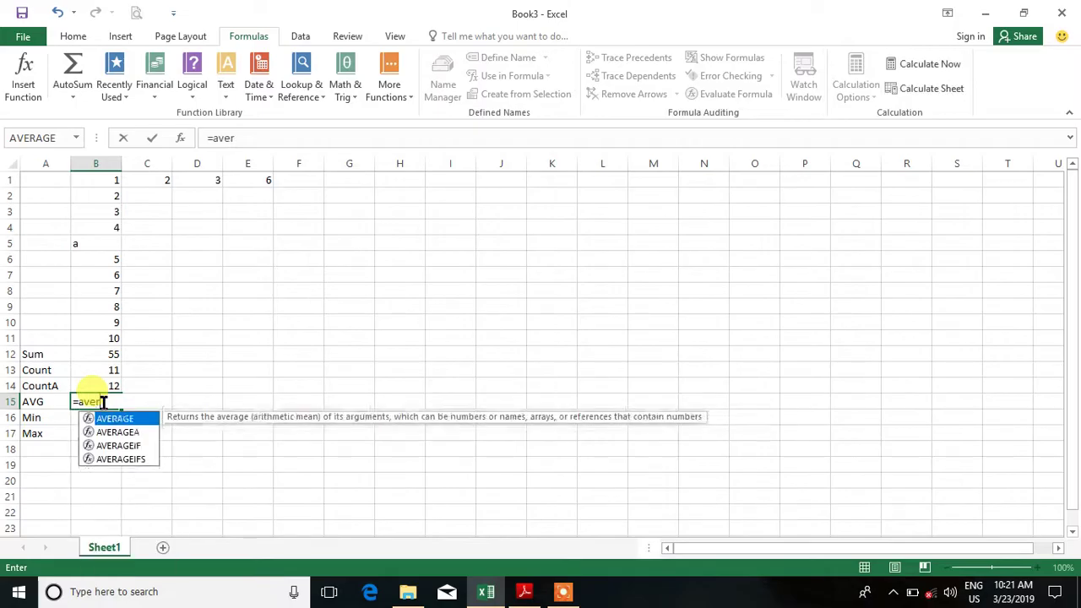
{"action": "type", "text": "age("}
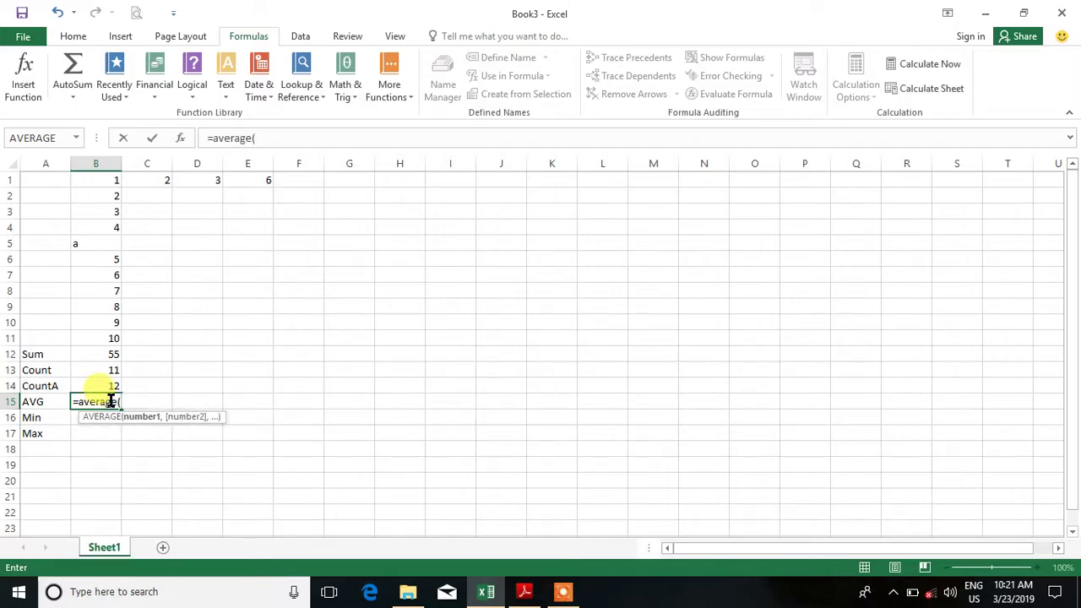
{"action": "left_click_drag", "start_coordinate": [114, 179], "coordinate": [107, 332]}
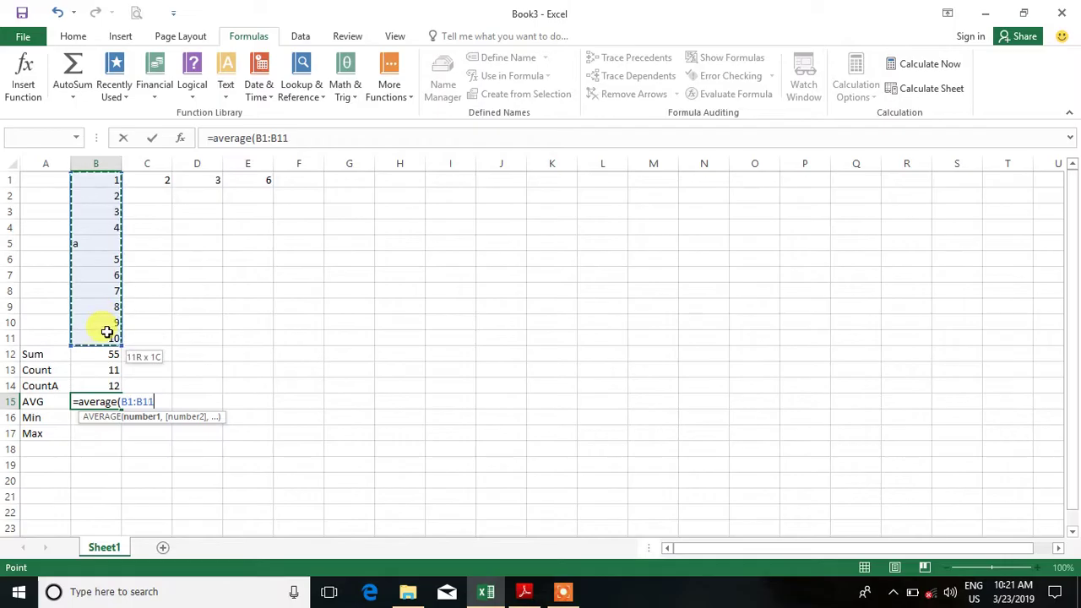
{"action": "key", "text": "Return"}
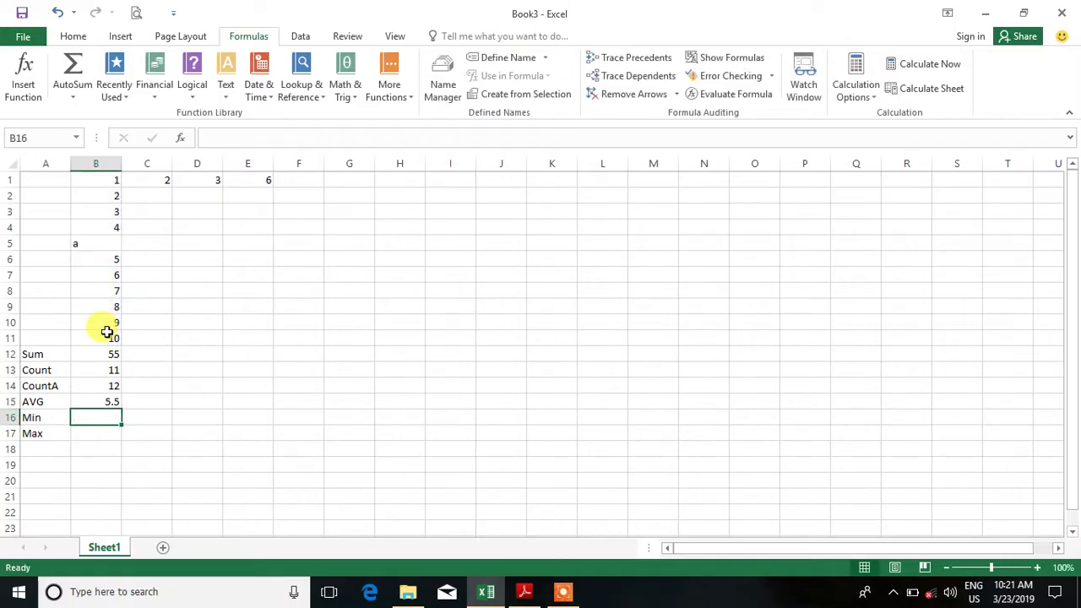
{"action": "left_click", "coordinate": [97, 401]}
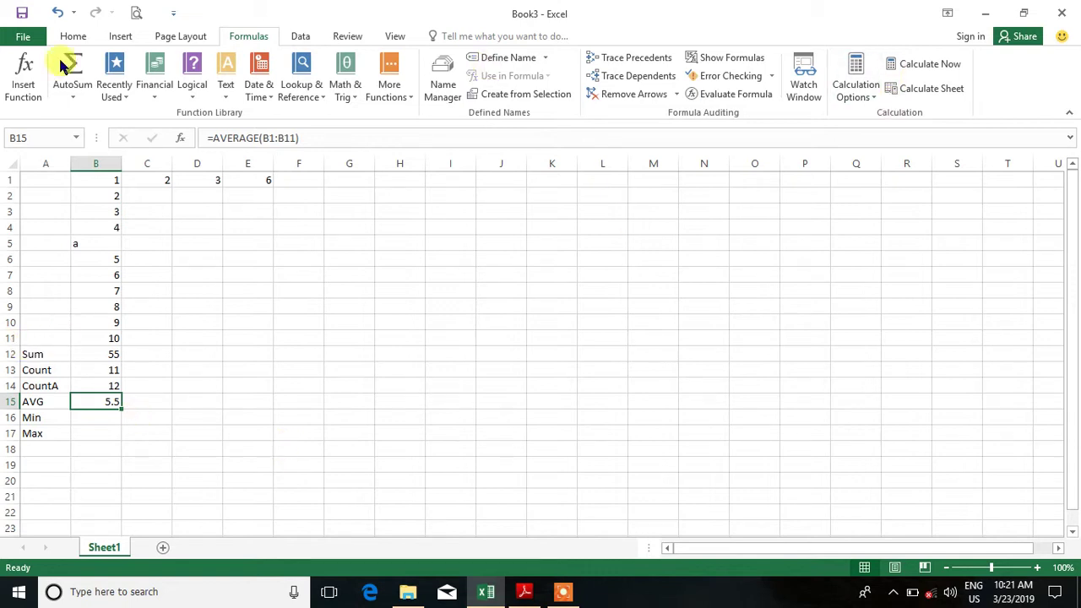
Step: Highlight the guide's Function Library instruction for averaging in Adobe Reader, and compare it with the AutoSum function list in Excel
{"action": "key", "text": "alt+Tab"}
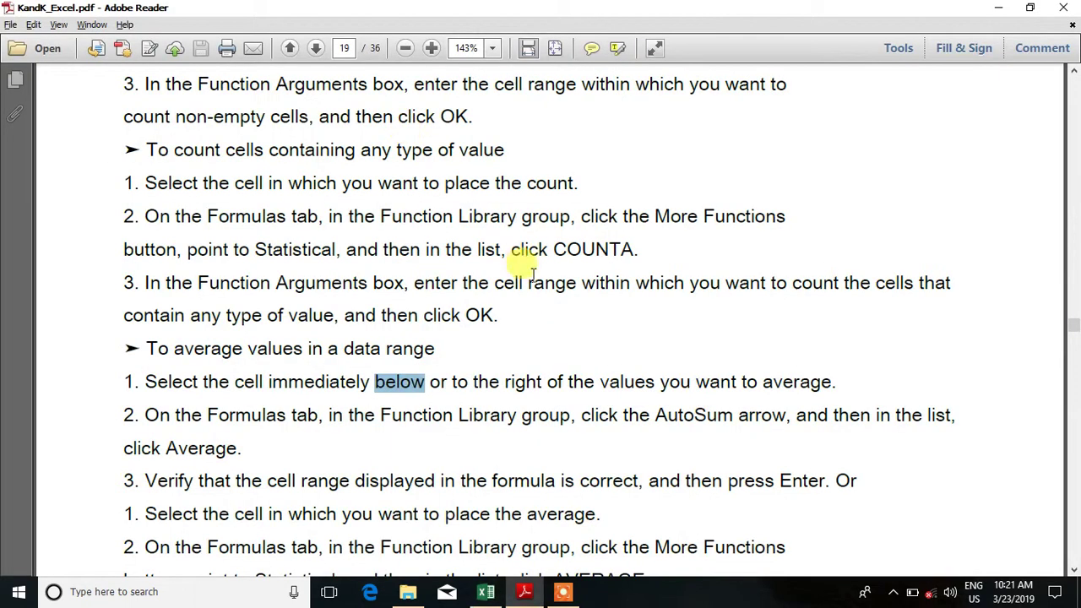
{"action": "left_click_drag", "start_coordinate": [203, 414], "coordinate": [621, 420]}
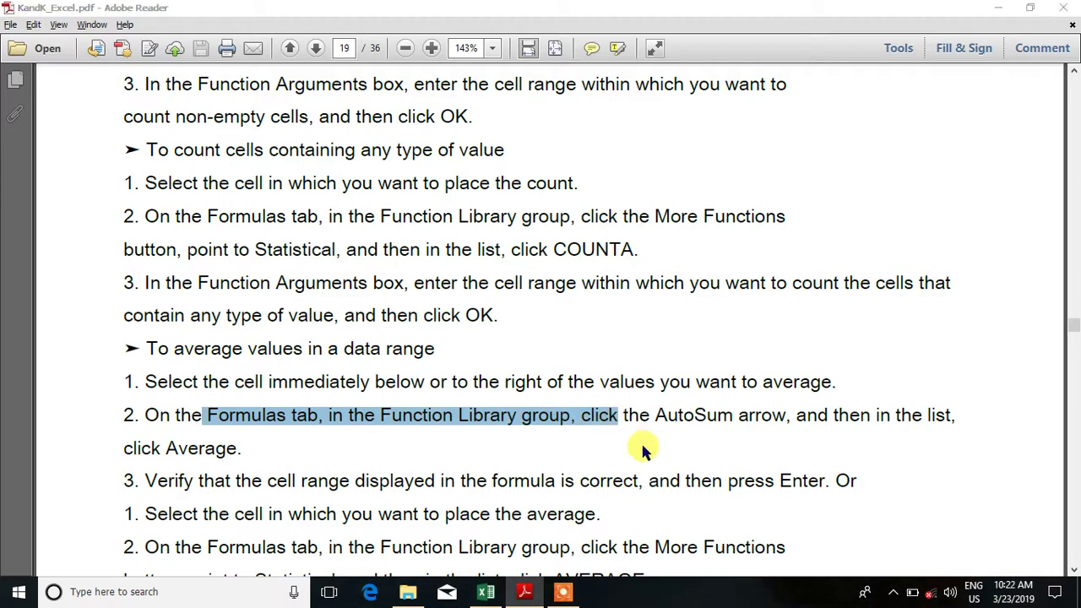
{"action": "key", "text": "alt+Tab"}
{"action": "key", "text": "alt+Tab"}
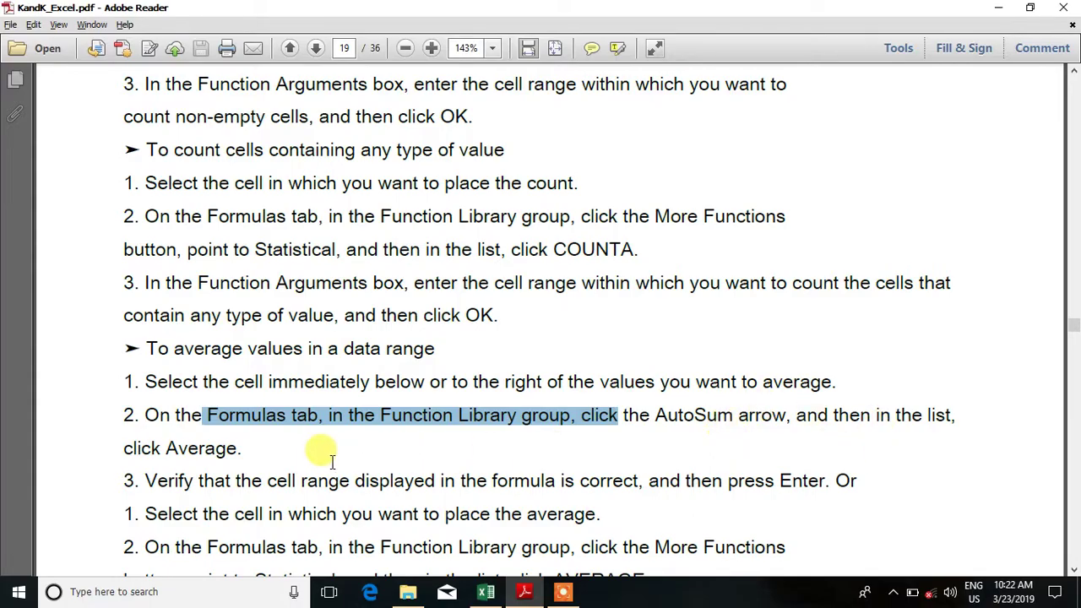
{"action": "key", "text": "alt+Tab"}
{"action": "left_click", "coordinate": [88, 99]}
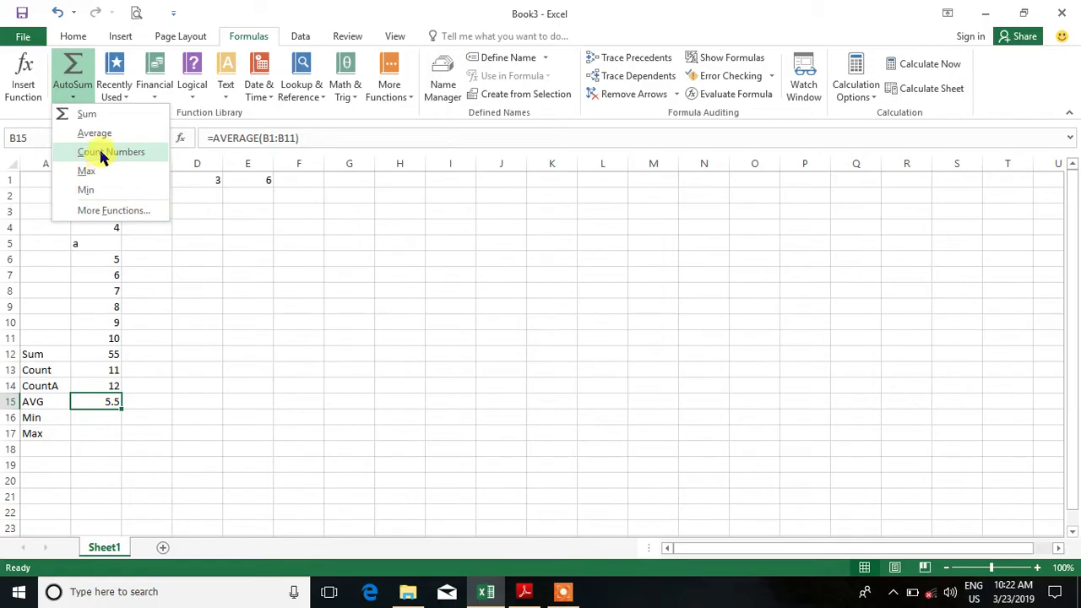
Step: Switch to the Adobe Reader guide and review the alternative averaging method, highlighting Function Library group, More Functions and AVERAGE
{"action": "key", "text": "alt+Tab"}
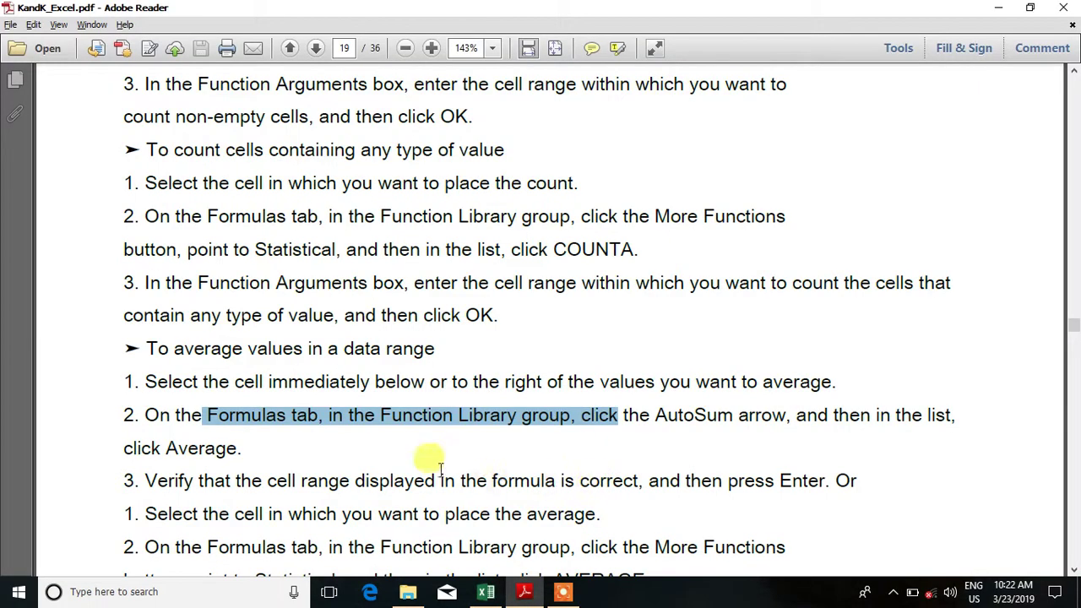
{"action": "scroll", "coordinate": [429, 458], "scroll_direction": "down", "scroll_amount": 3}
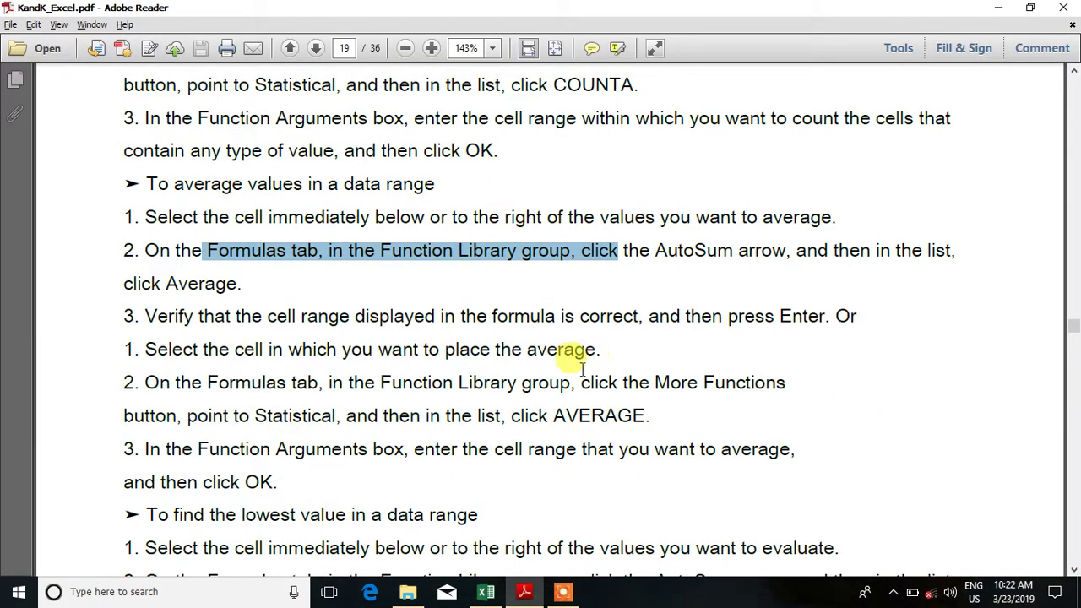
{"action": "left_click_drag", "start_coordinate": [379, 382], "coordinate": [572, 385]}
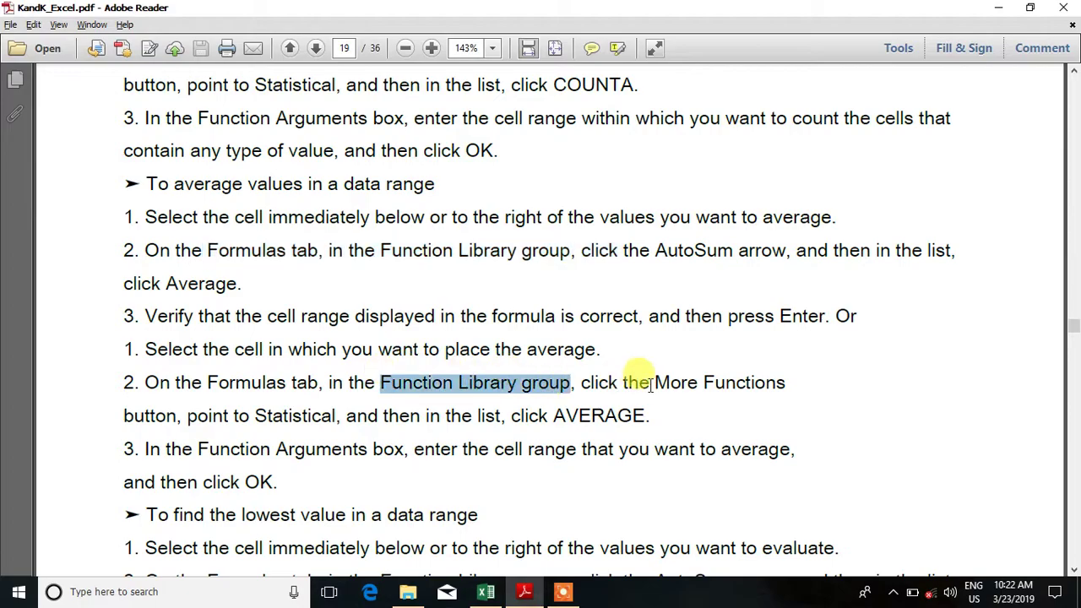
{"action": "left_click_drag", "start_coordinate": [652, 382], "coordinate": [786, 384]}
{"action": "left_click_drag", "start_coordinate": [555, 415], "coordinate": [482, 482]}
{"action": "scroll", "coordinate": [386, 410], "scroll_direction": "down", "scroll_amount": 5}
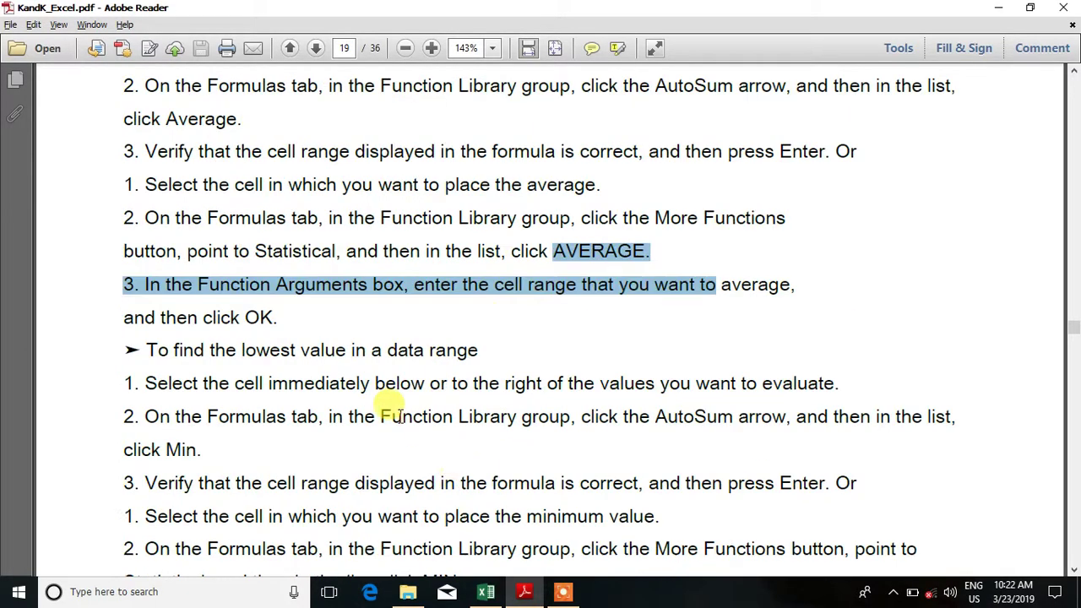
{"action": "left_click", "coordinate": [296, 308]}
Step: Switch to Excel and review the first and last values of the averaged range in column B and the Sum formula
{"action": "key", "text": "alt+Tab"}
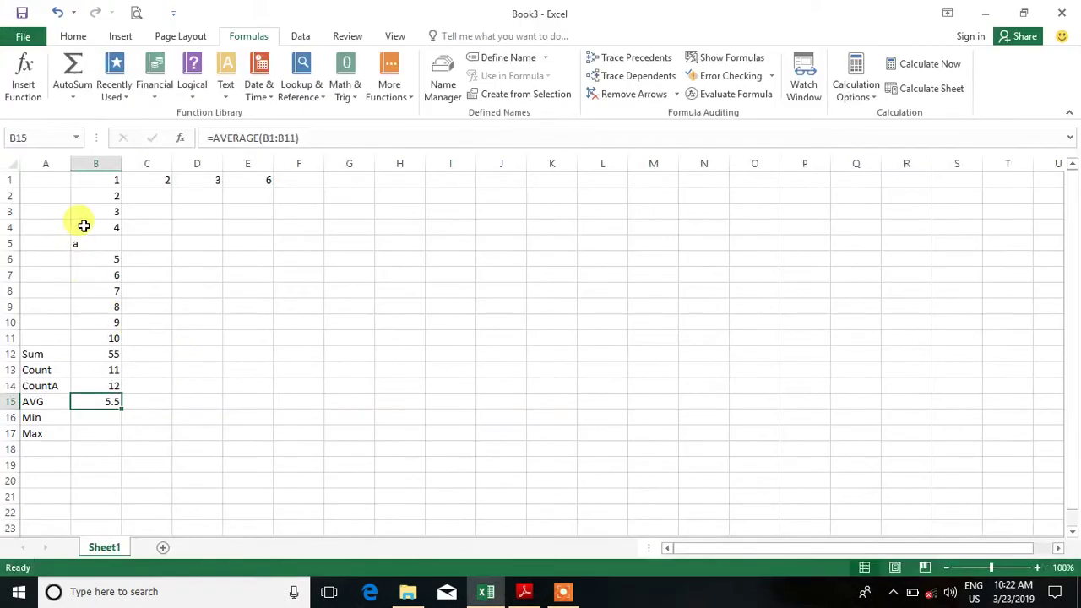
{"action": "left_click", "coordinate": [106, 180]}
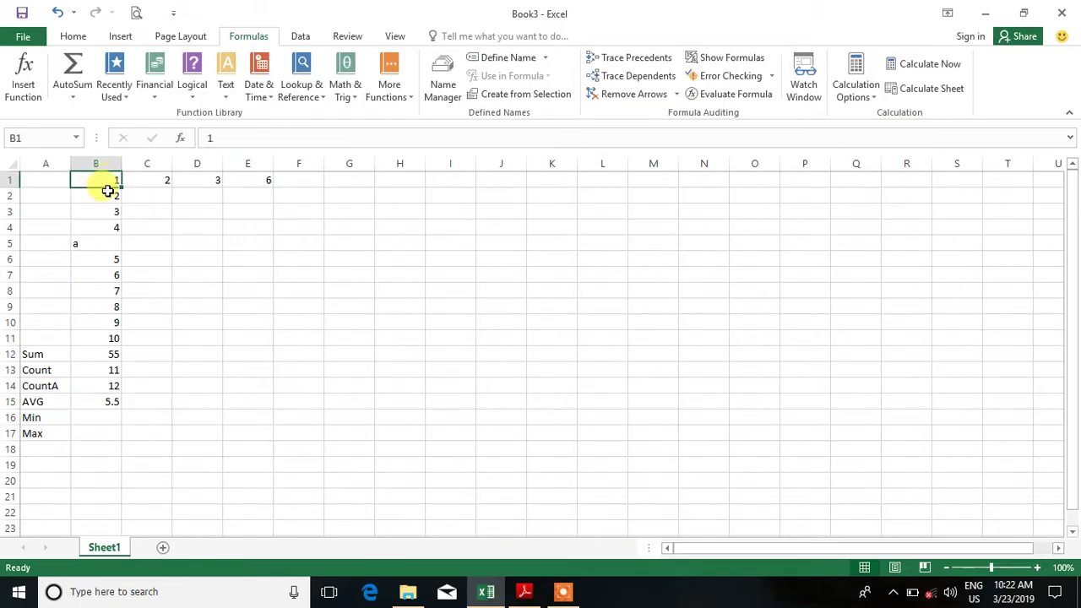
{"action": "left_click", "coordinate": [106, 340]}
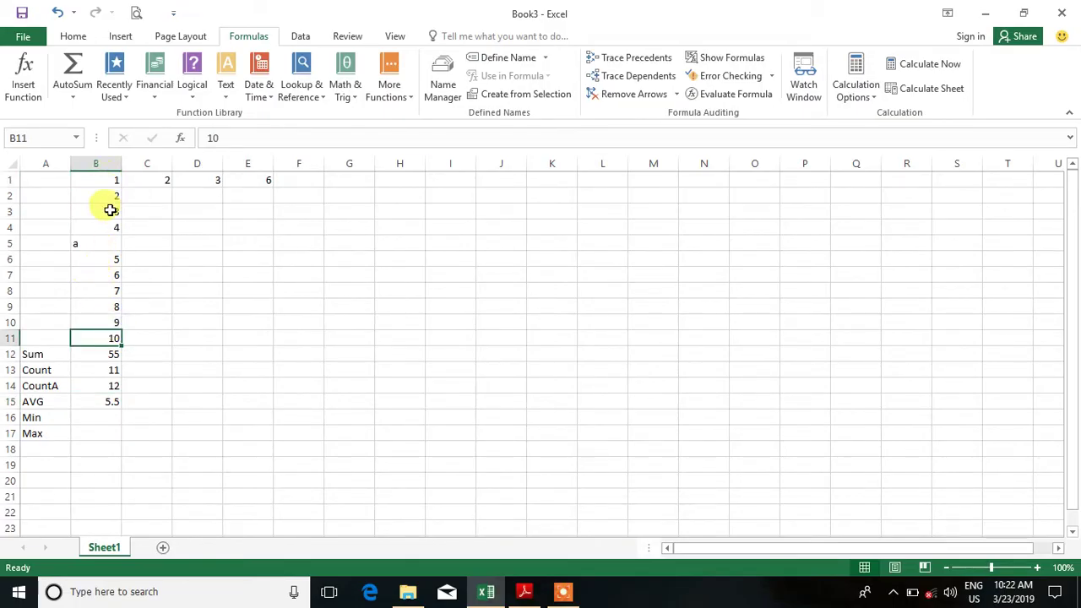
{"action": "left_click", "coordinate": [96, 353]}
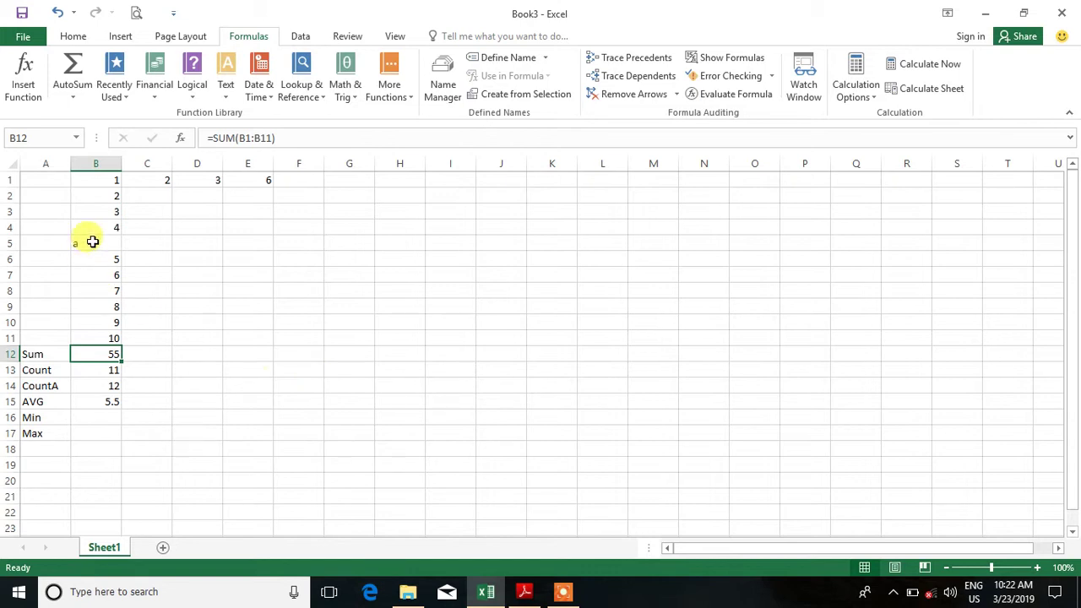
{"action": "left_click_drag", "start_coordinate": [96, 162], "coordinate": [103, 183]}
{"action": "left_click", "coordinate": [104, 183]}
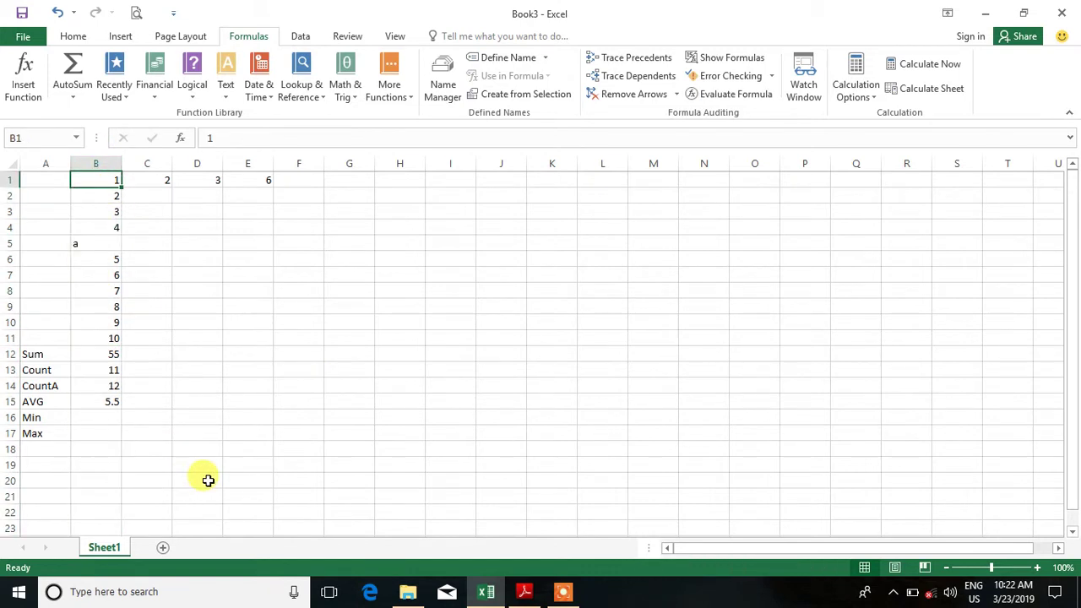
Step: Launch Calculator and divide the column B sum of 55 by the count to check the average
{"action": "key", "text": "super+r"}
{"action": "type", "text": "calc"}
{"action": "key", "text": "Return"}
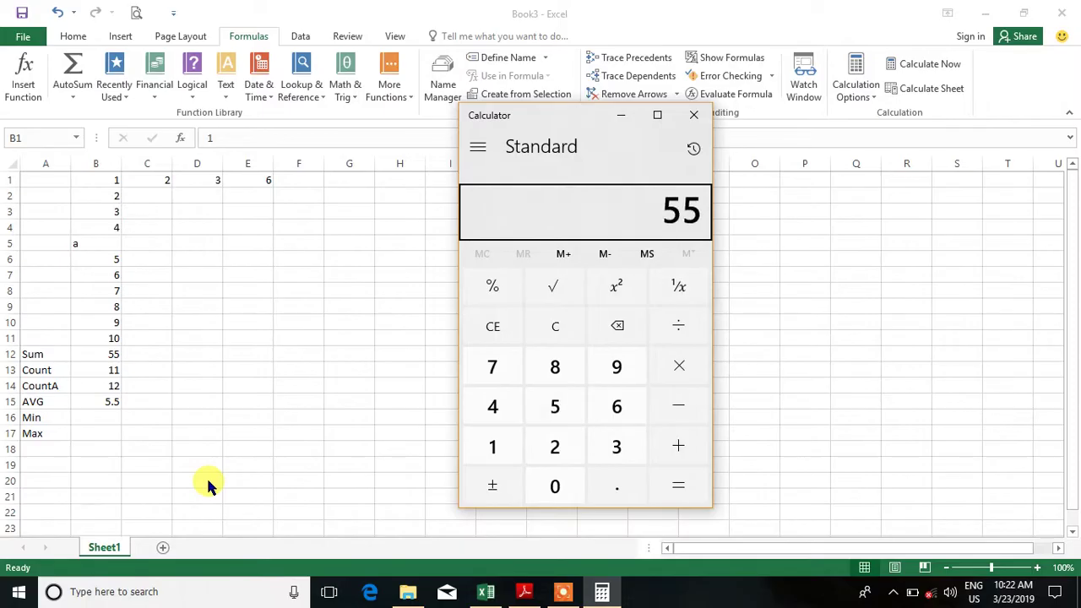
{"action": "key", "text": "slash"}
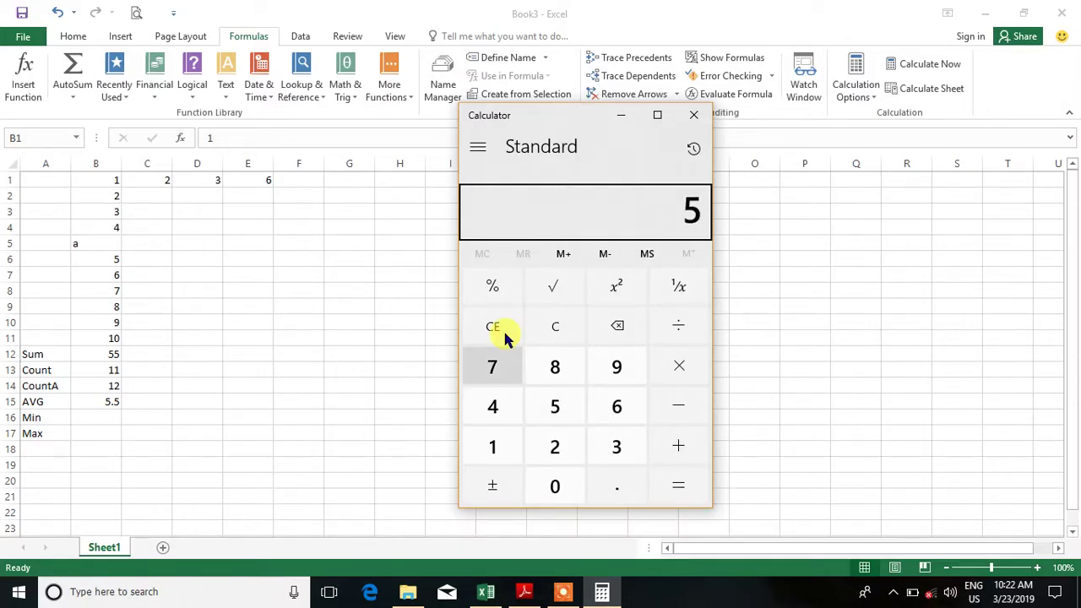
{"action": "left_click_drag", "start_coordinate": [565, 131], "coordinate": [614, 126]}
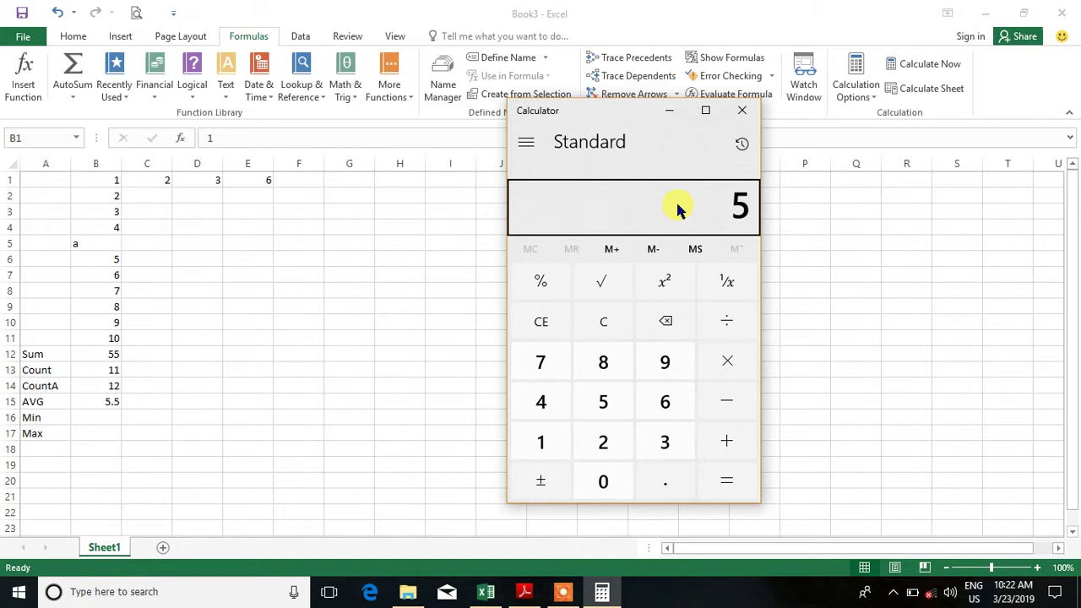
Step: Return to Excel and go through the column B entries from B1 to B11, comparing the text cell B5 with the numeric cells
{"action": "left_click", "coordinate": [96, 178]}
{"action": "left_click", "coordinate": [106, 195]}
{"action": "left_click", "coordinate": [107, 211]}
{"action": "left_click", "coordinate": [104, 227]}
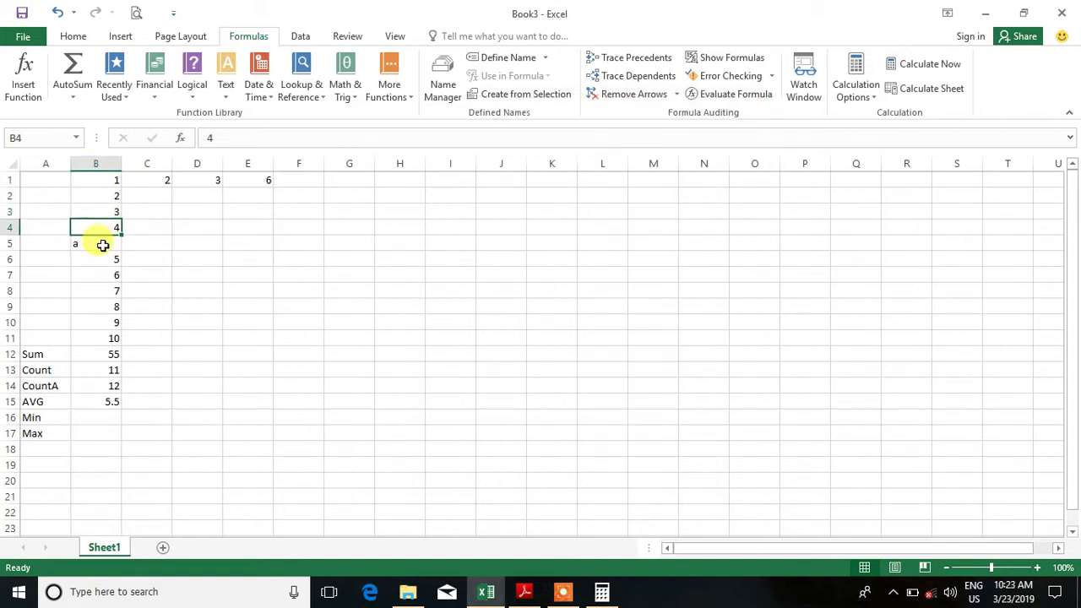
{"action": "left_click", "coordinate": [108, 243]}
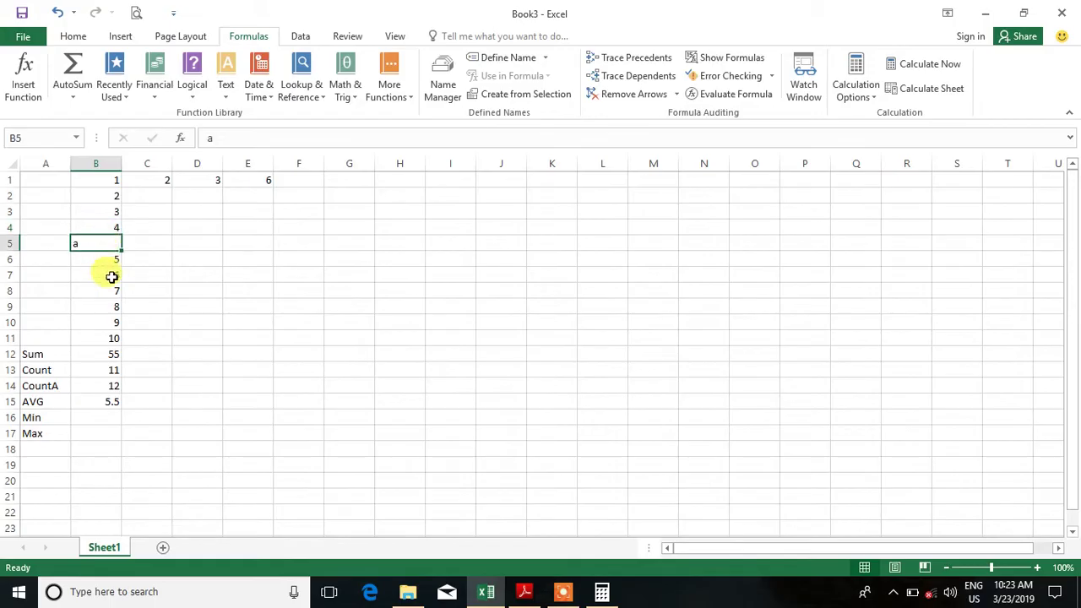
{"action": "left_click", "coordinate": [115, 337]}
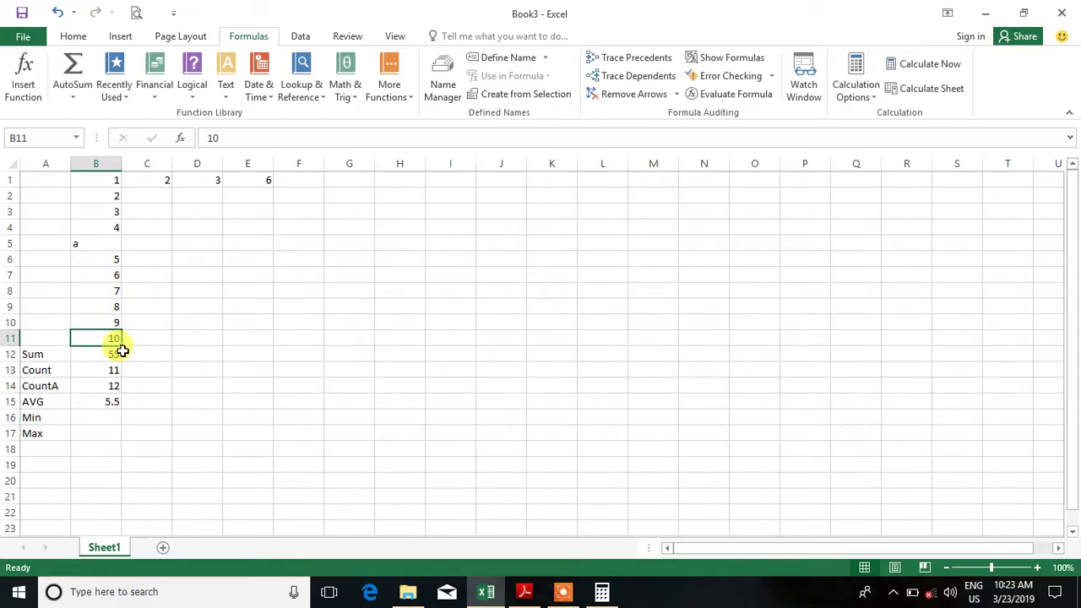
{"action": "left_click", "coordinate": [101, 246]}
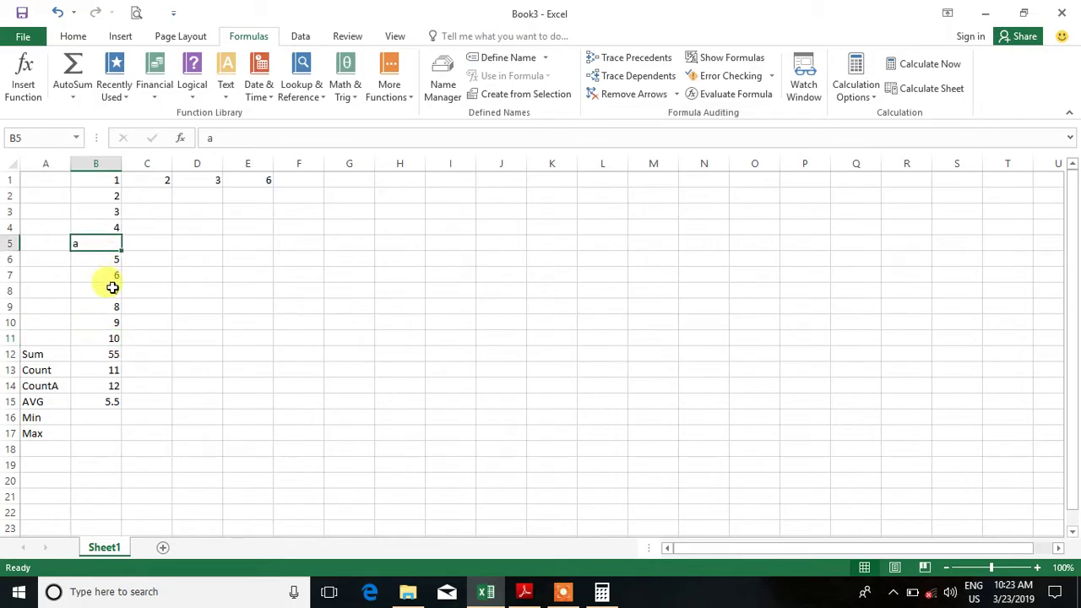
{"action": "left_click", "coordinate": [113, 337]}
{"action": "left_click", "coordinate": [111, 245]}
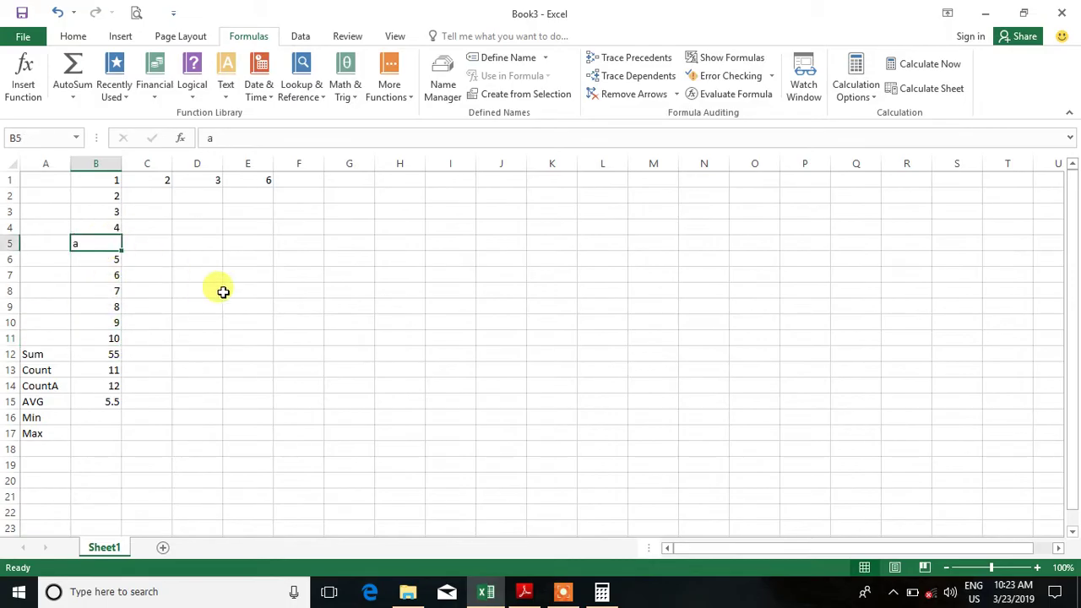
{"action": "left_click", "coordinate": [103, 337]}
{"action": "left_click", "coordinate": [107, 245]}
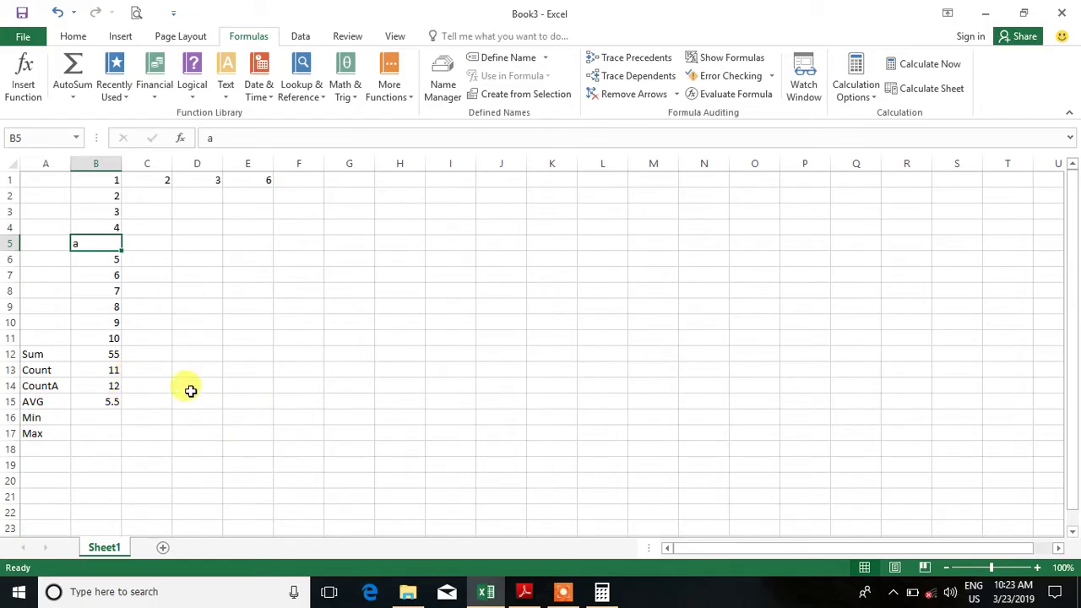
{"action": "left_click", "coordinate": [108, 340]}
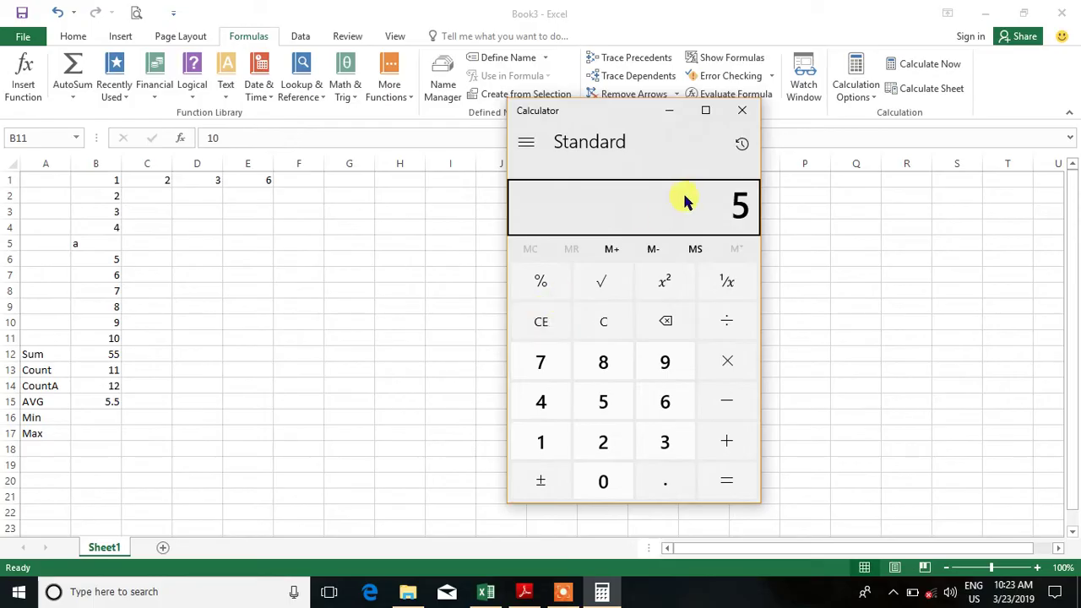
Step: Move the Calculator window aside and examine the Count formula and the cell range of the AVG formula in column B
{"action": "left_click_drag", "start_coordinate": [629, 124], "coordinate": [762, 127]}
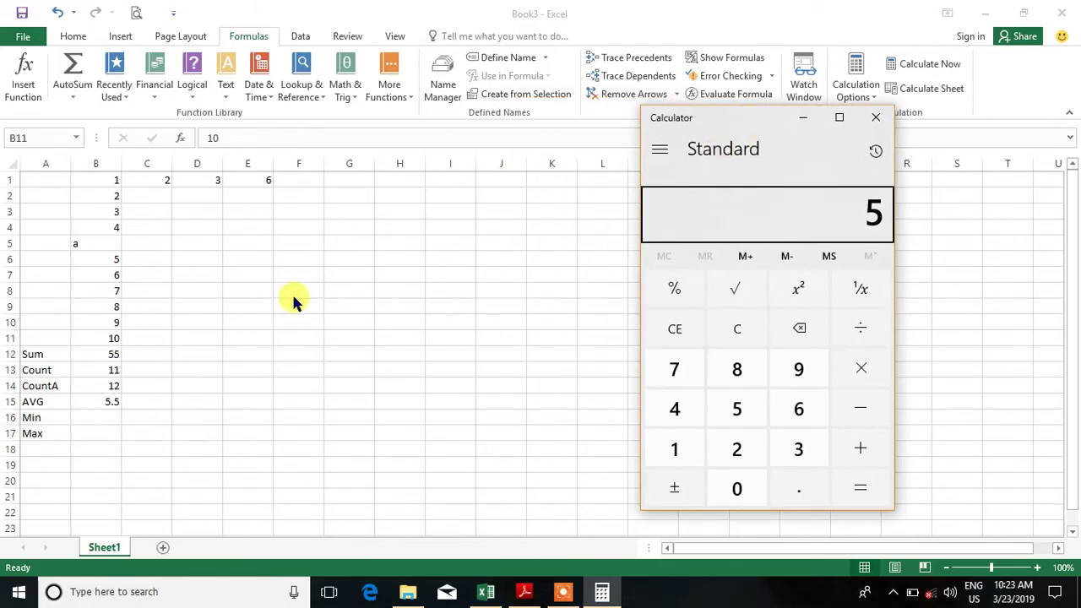
{"action": "left_click", "coordinate": [103, 370]}
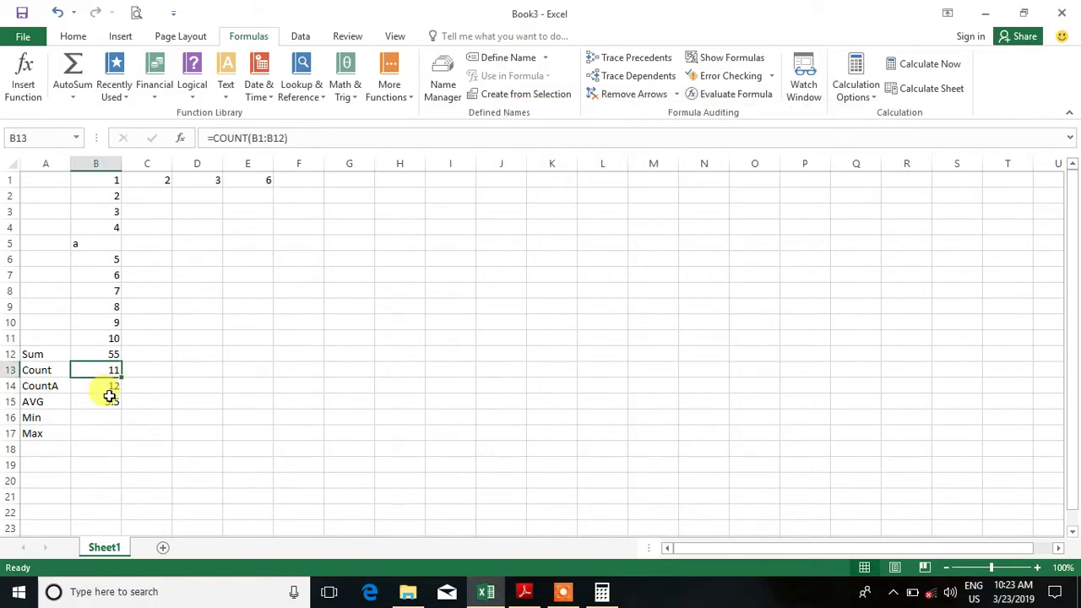
{"action": "left_click", "coordinate": [110, 399]}
{"action": "key", "text": "XF86AudioRaiseVolume"}
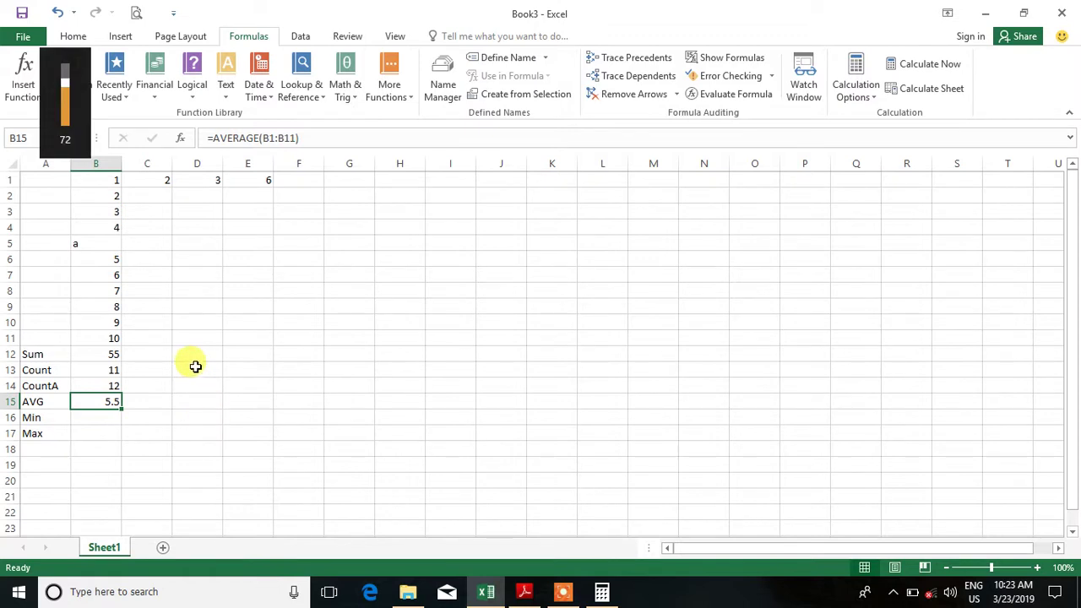
{"action": "key", "text": "F2"}
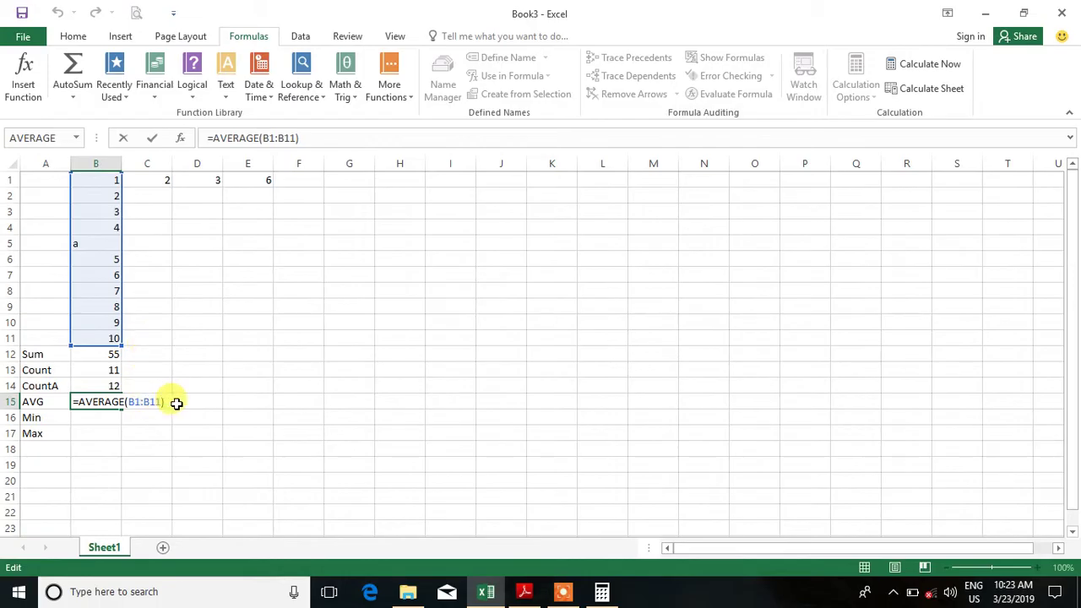
{"action": "key", "text": "Return"}
{"action": "left_click", "coordinate": [103, 402]}
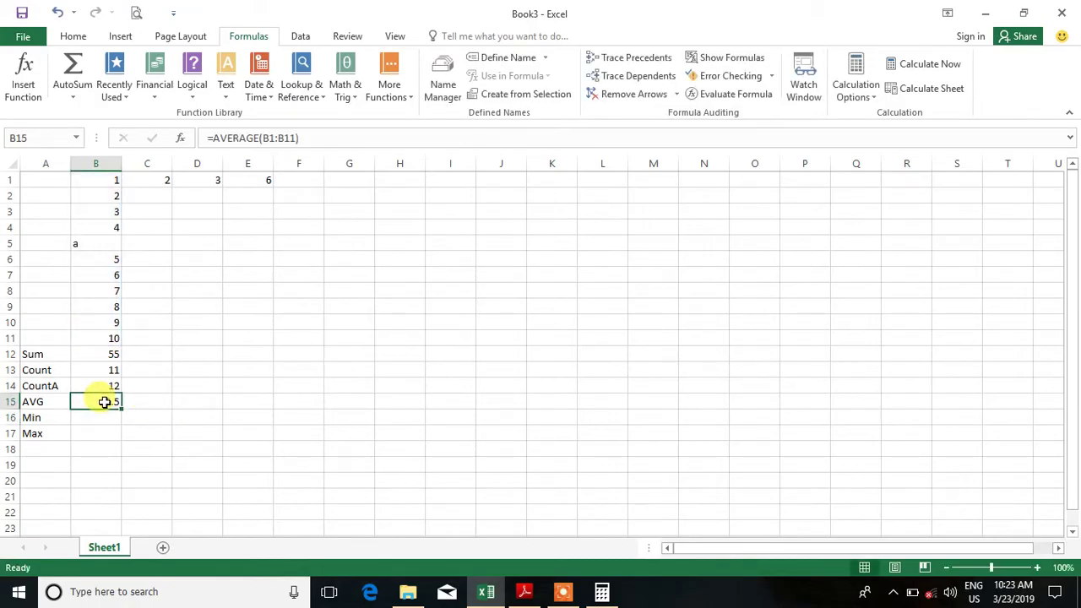
Step: Compare the first value in B1 with the AVG result and recheck the range used by the AVERAGE formula in B15
{"action": "left_click", "coordinate": [110, 182]}
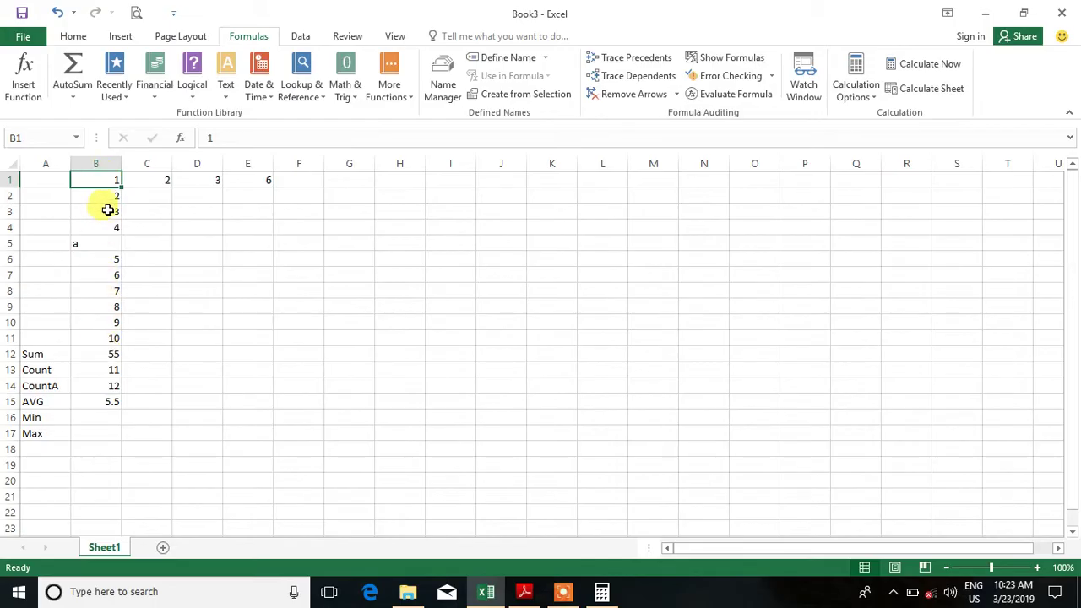
{"action": "left_click", "coordinate": [105, 403]}
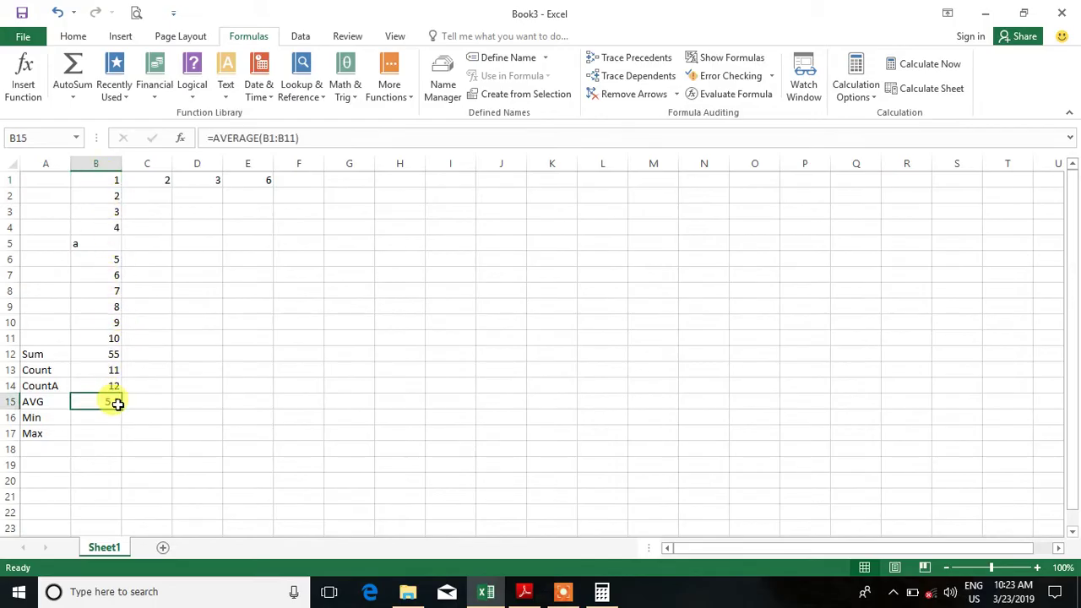
{"action": "key", "text": "super"}
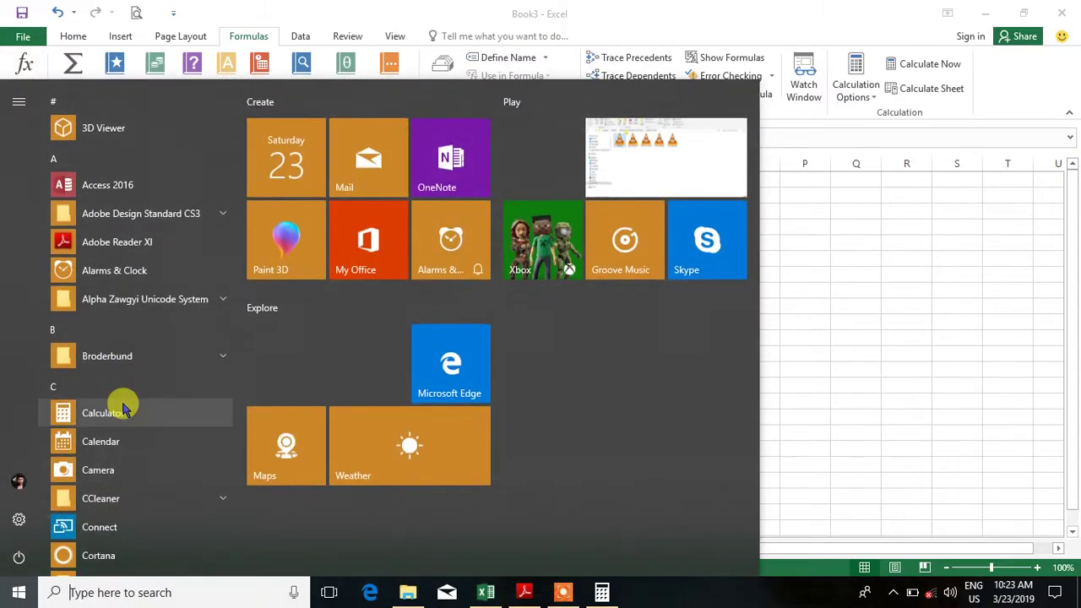
{"action": "key", "text": "super"}
{"action": "double_click", "coordinate": [121, 402]}
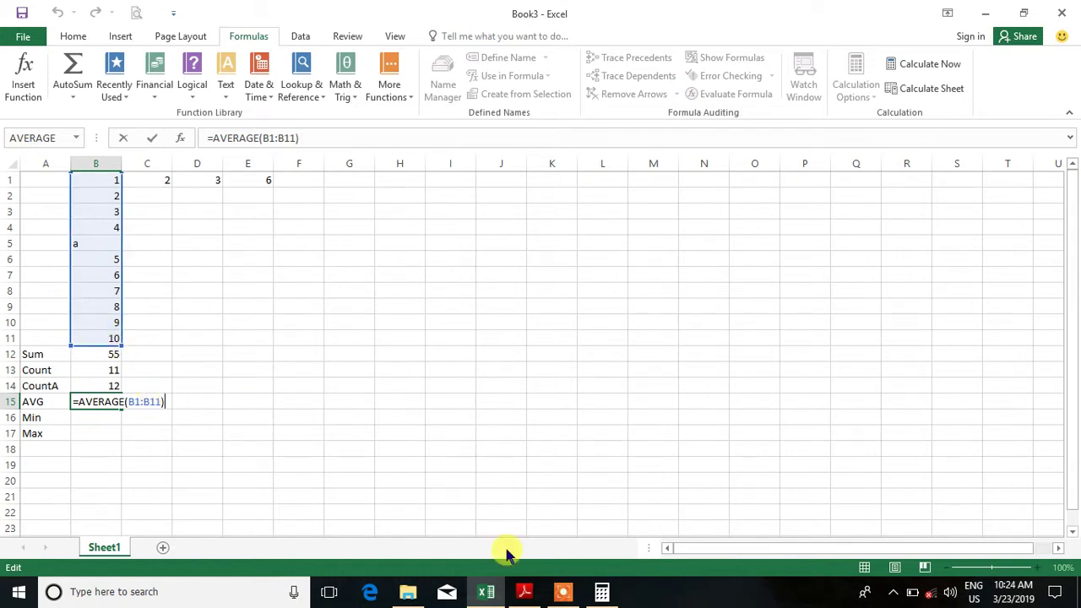
Step: Bring up Calculator, return to Excel and examine the cell range of the Sum formula in B12
{"action": "left_click", "coordinate": [601, 593]}
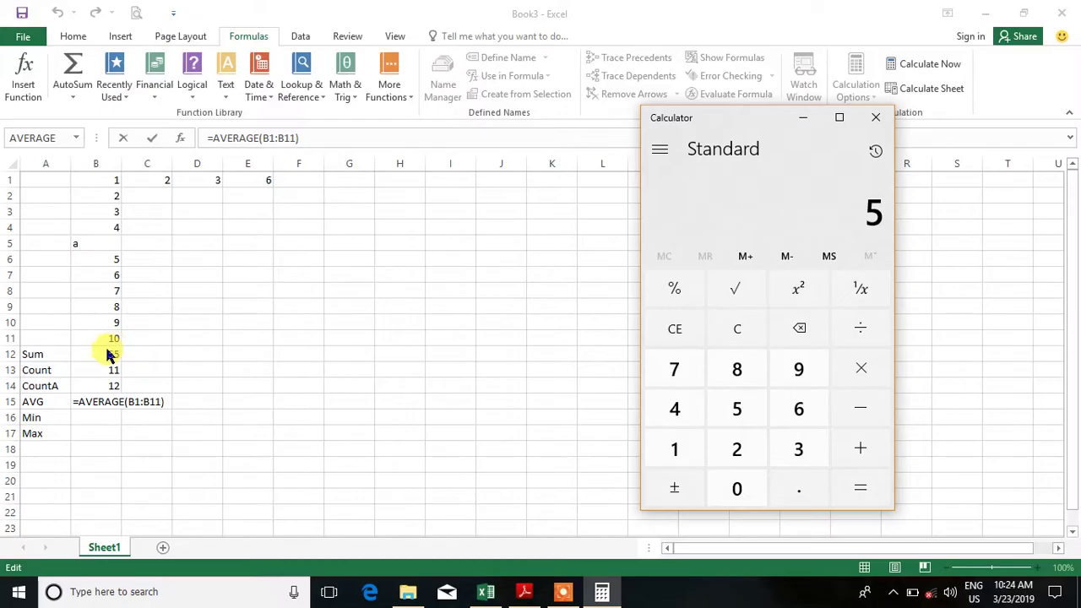
{"action": "left_click", "coordinate": [108, 354]}
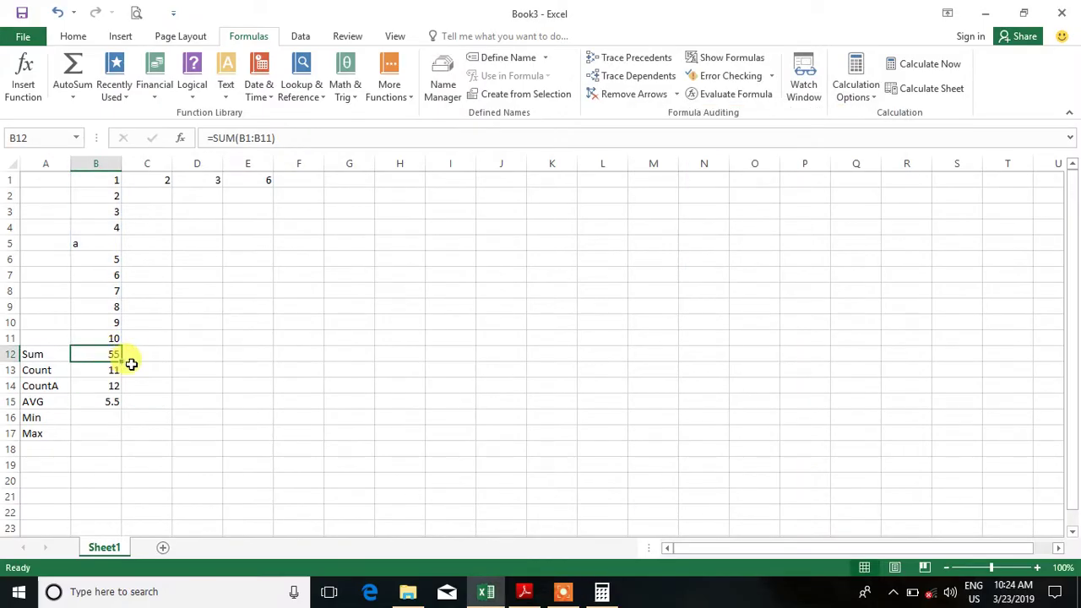
{"action": "key", "text": "XF86AudioRaiseVolume"}
{"action": "key", "text": "F2"}
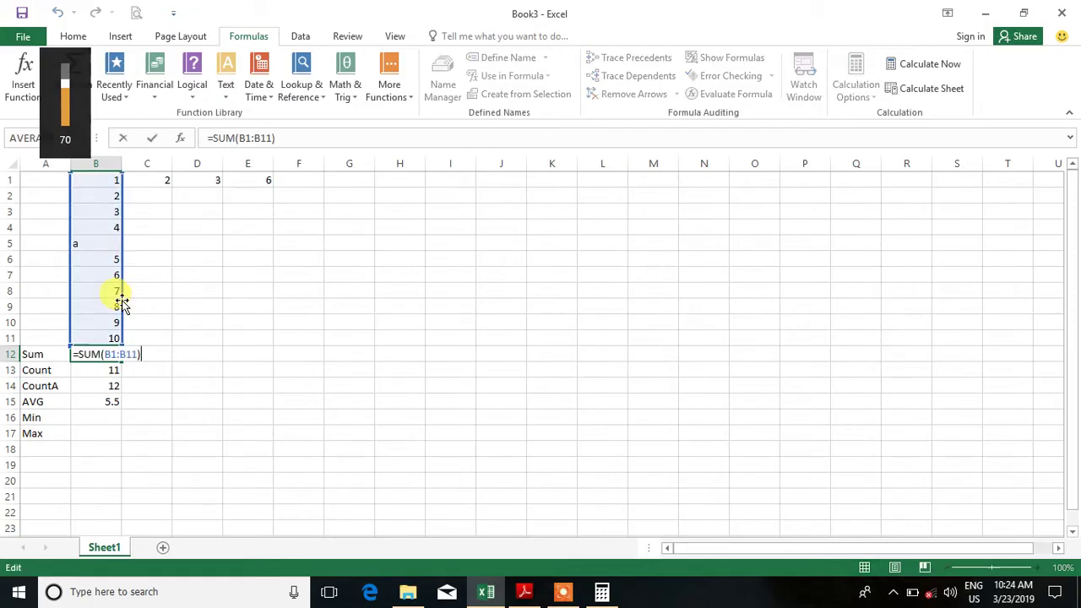
Step: Delete row 5, which holds the text entry "a" in column B
{"action": "left_click", "coordinate": [86, 242]}
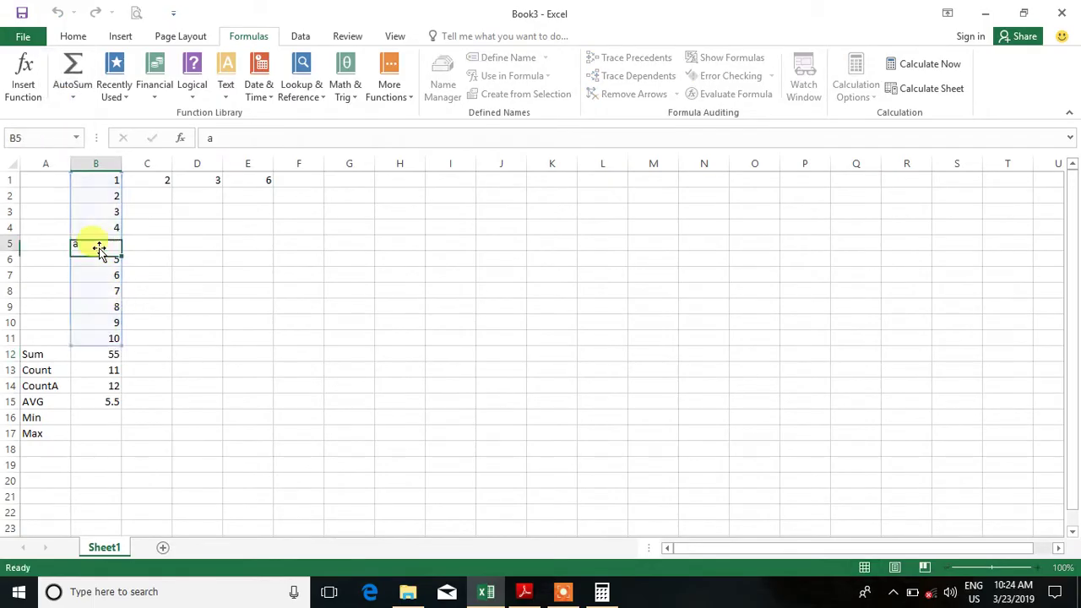
{"action": "left_click", "coordinate": [10, 243]}
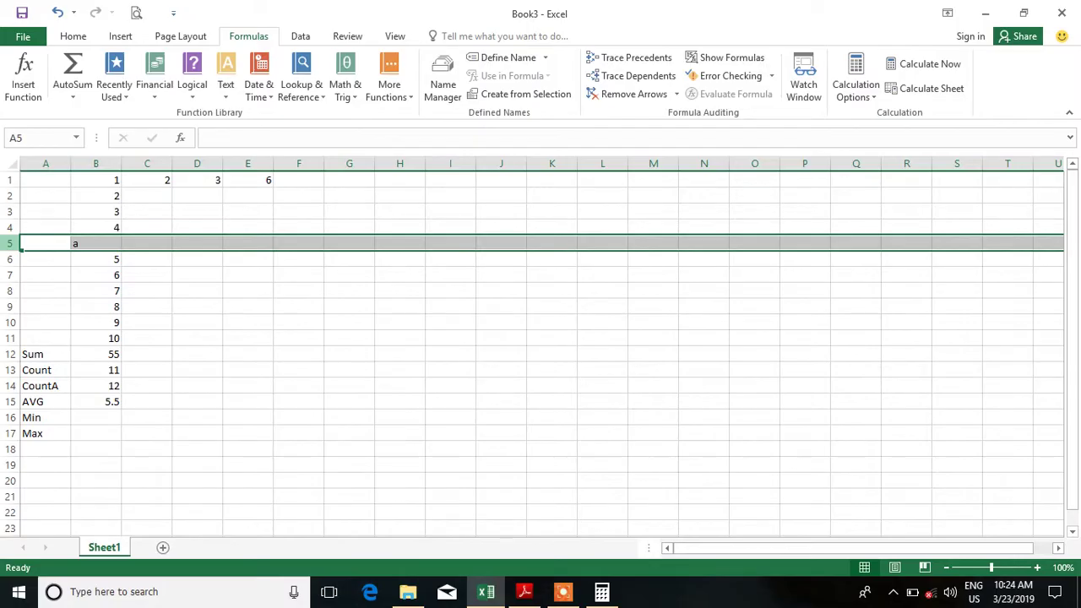
{"action": "key", "text": "ctrl+minus"}
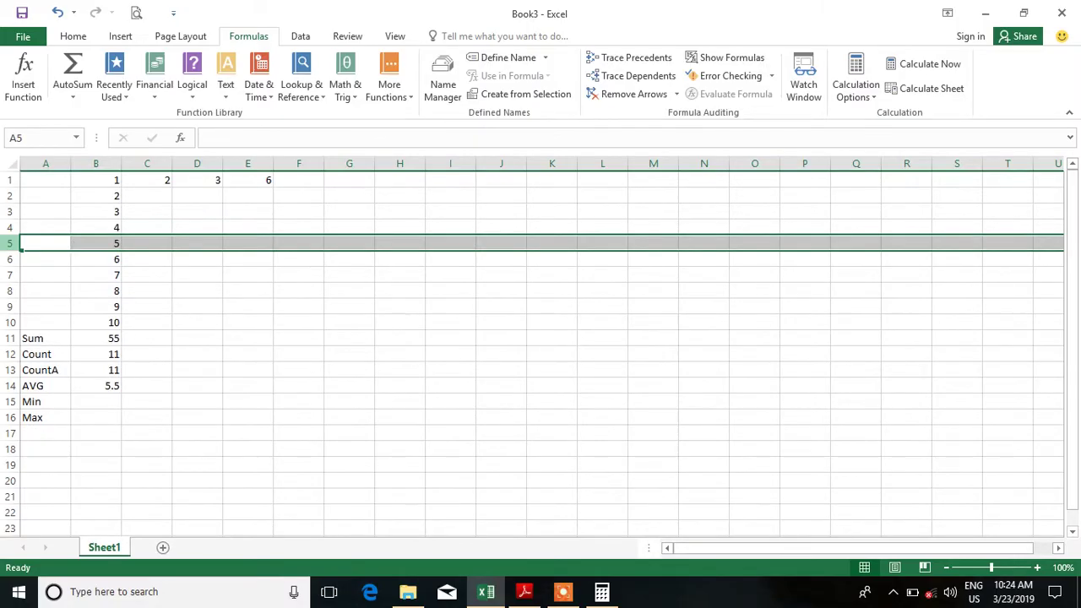
Step: Review the cell range of the AVERAGE formula in the AVG row after the row deletion
{"action": "left_click_drag", "start_coordinate": [81, 382], "coordinate": [82, 372]}
{"action": "left_click", "coordinate": [97, 385]}
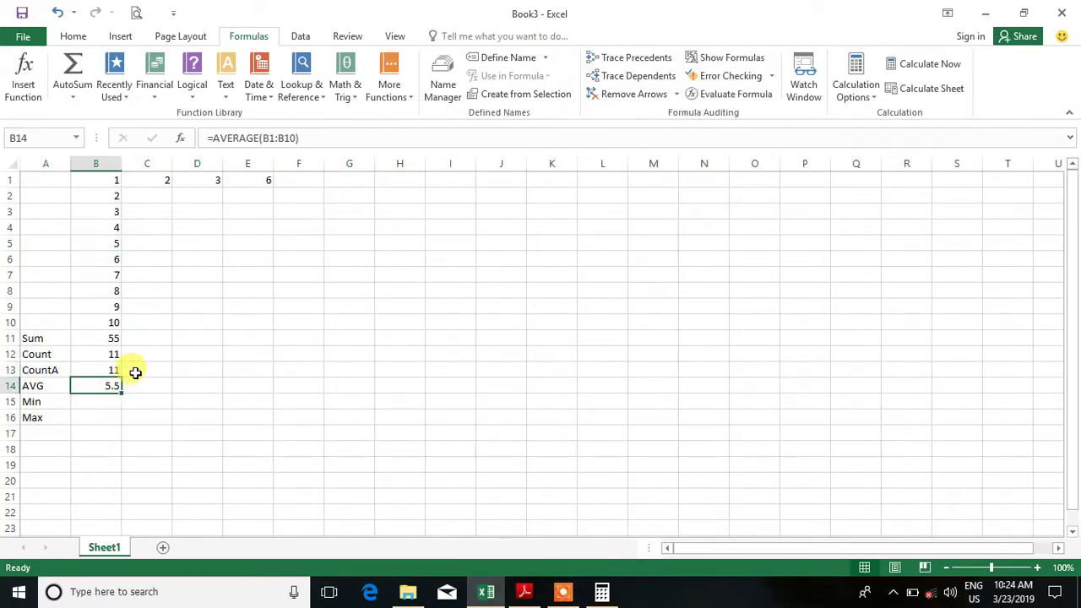
{"action": "key", "text": "F2"}
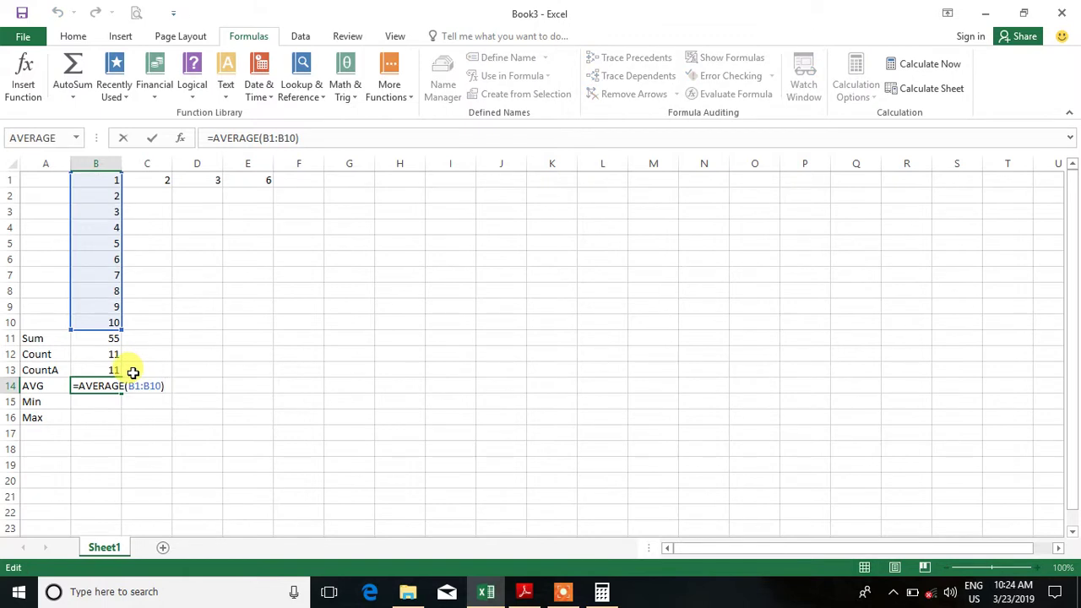
{"action": "key", "text": "Return"}
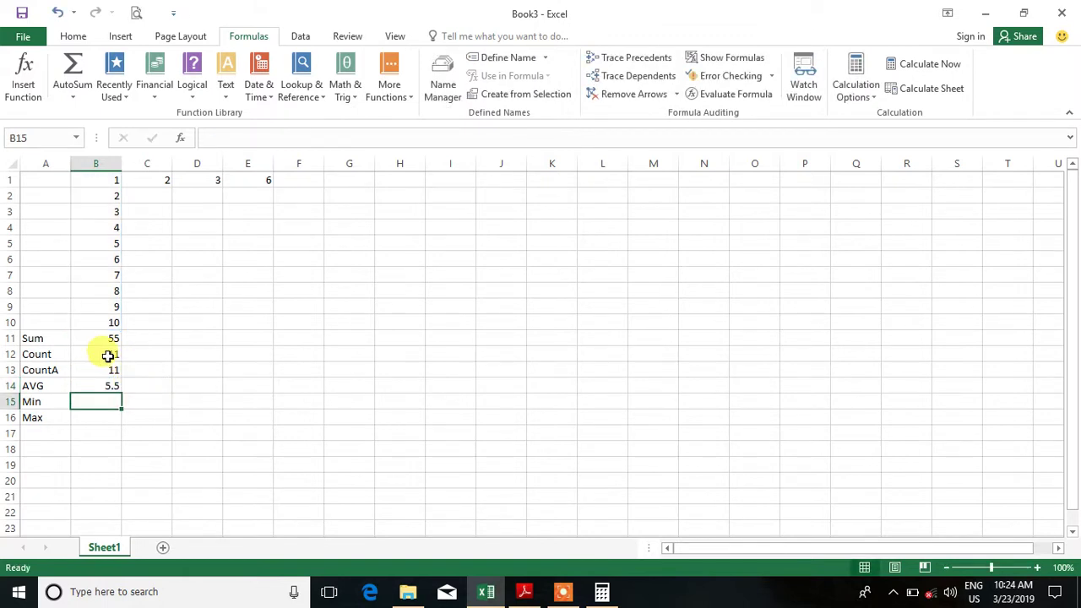
{"action": "left_click", "coordinate": [98, 386]}
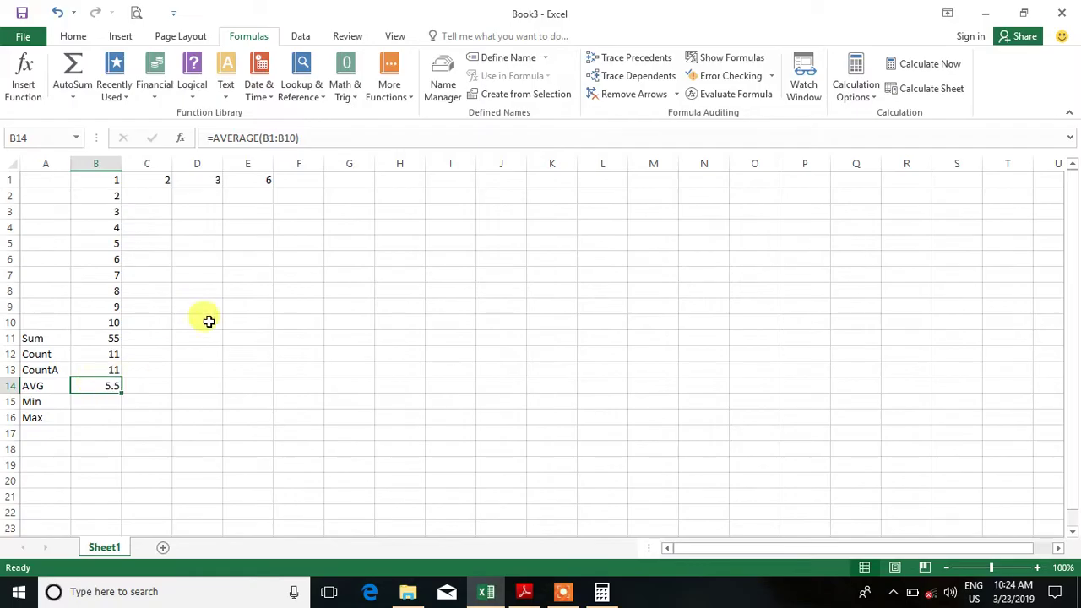
Step: Switch to Calculator, divide the column B sum of 55 by the number of values to check the average, and minimize Calculator
{"action": "left_click", "coordinate": [602, 591]}
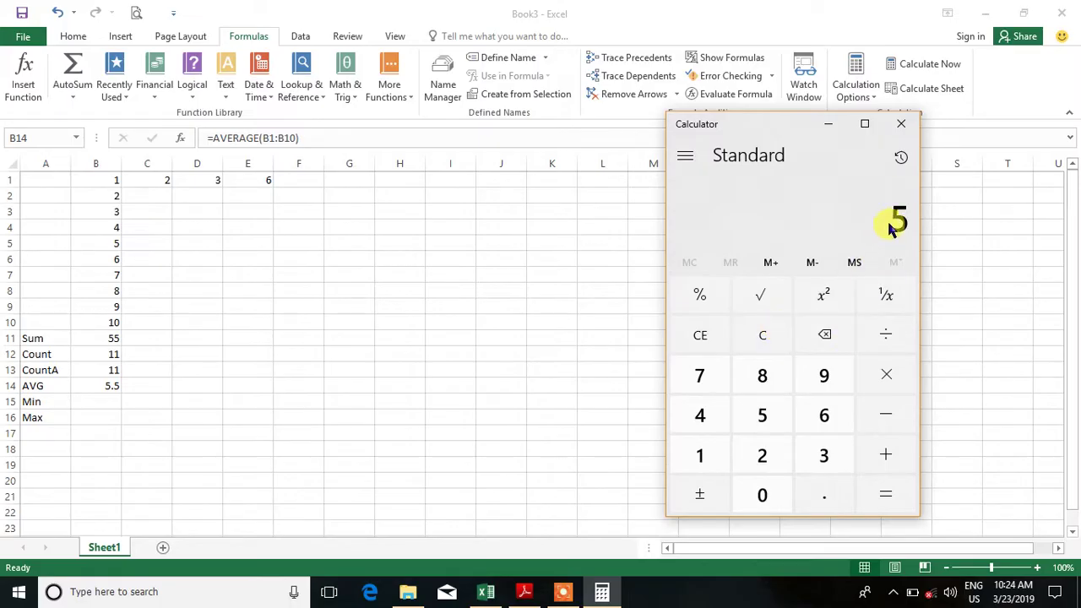
{"action": "key", "text": "slash"}
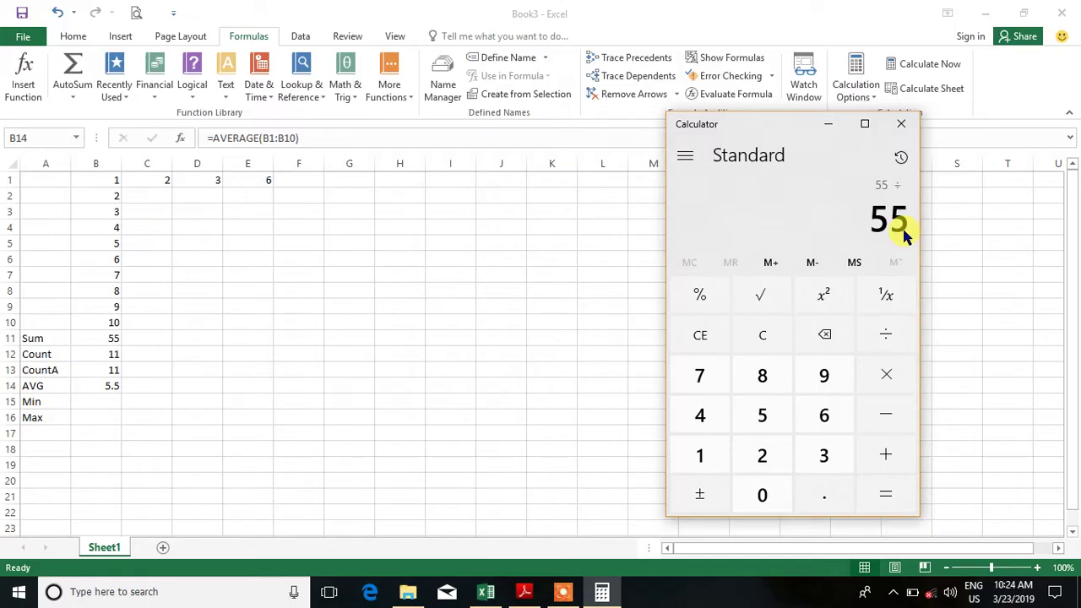
{"action": "key", "text": "0"}
{"action": "key", "text": "Return"}
{"action": "left_click", "coordinate": [832, 124]}
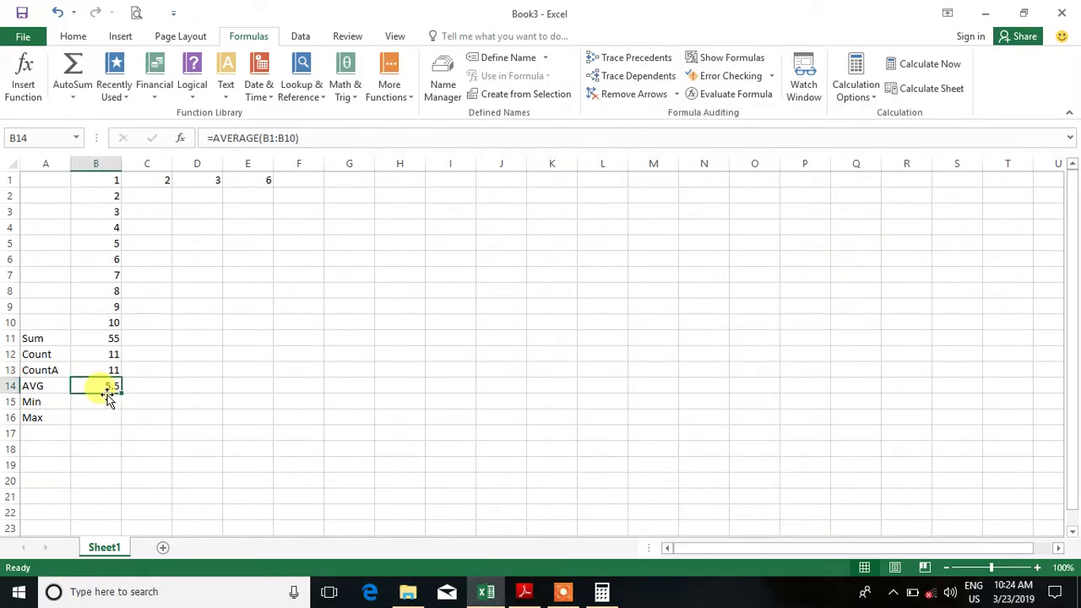
{"action": "key", "text": "alt+Tab"}
{"action": "left_click", "coordinate": [827, 124]}
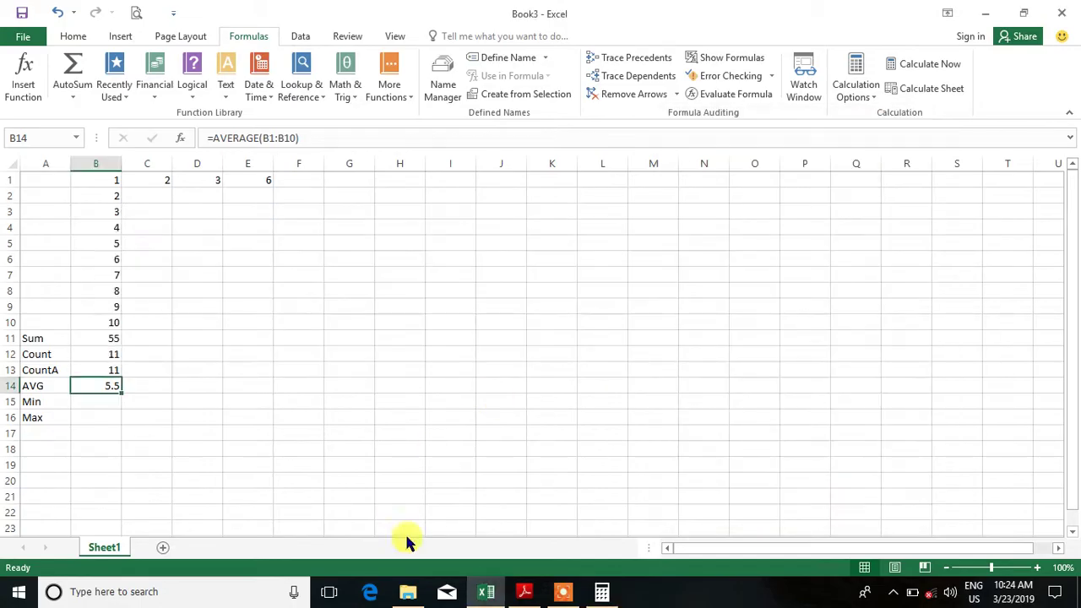
Step: Switch to the Adobe Reader guide and review how to find the lowest value in a data range, highlighting the Min instructions
{"action": "left_click", "coordinate": [523, 591]}
{"action": "scroll", "coordinate": [346, 330], "scroll_direction": "down", "scroll_amount": 3}
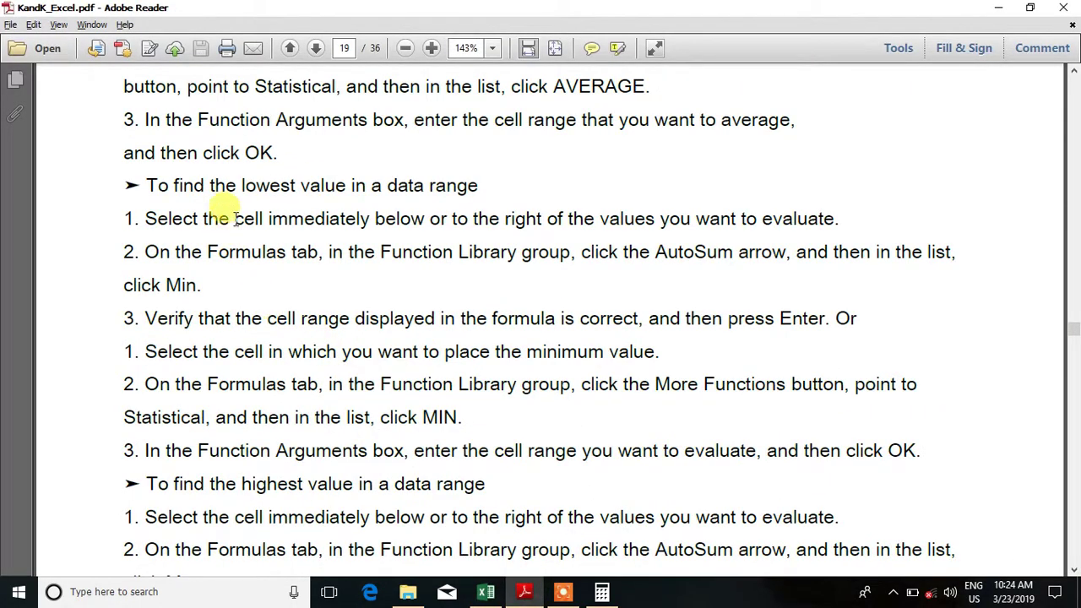
{"action": "left_click_drag", "start_coordinate": [242, 186], "coordinate": [474, 186]}
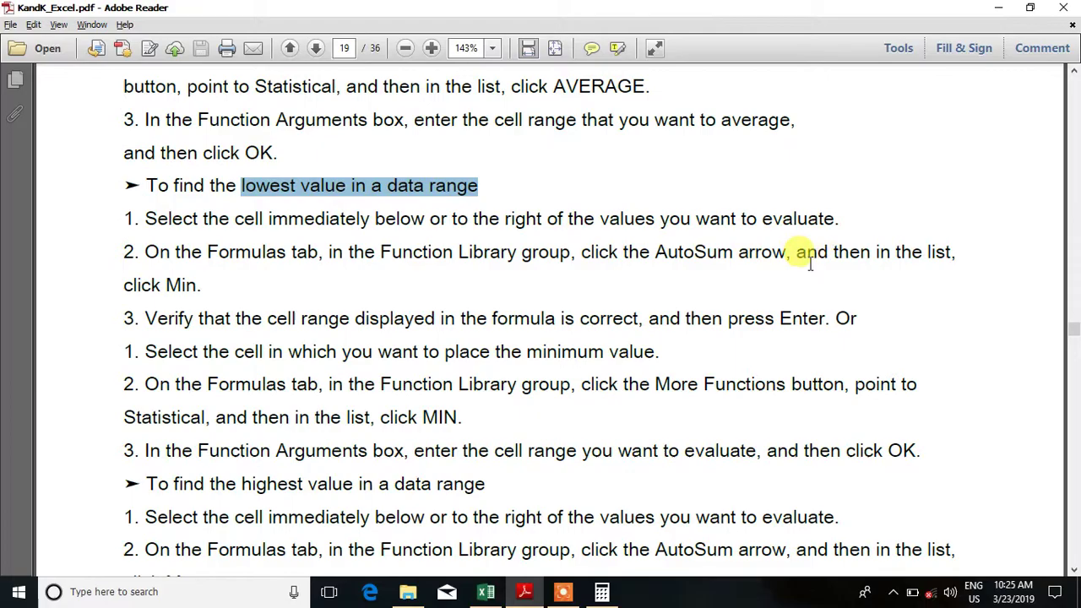
{"action": "left_click_drag", "start_coordinate": [166, 286], "coordinate": [202, 286]}
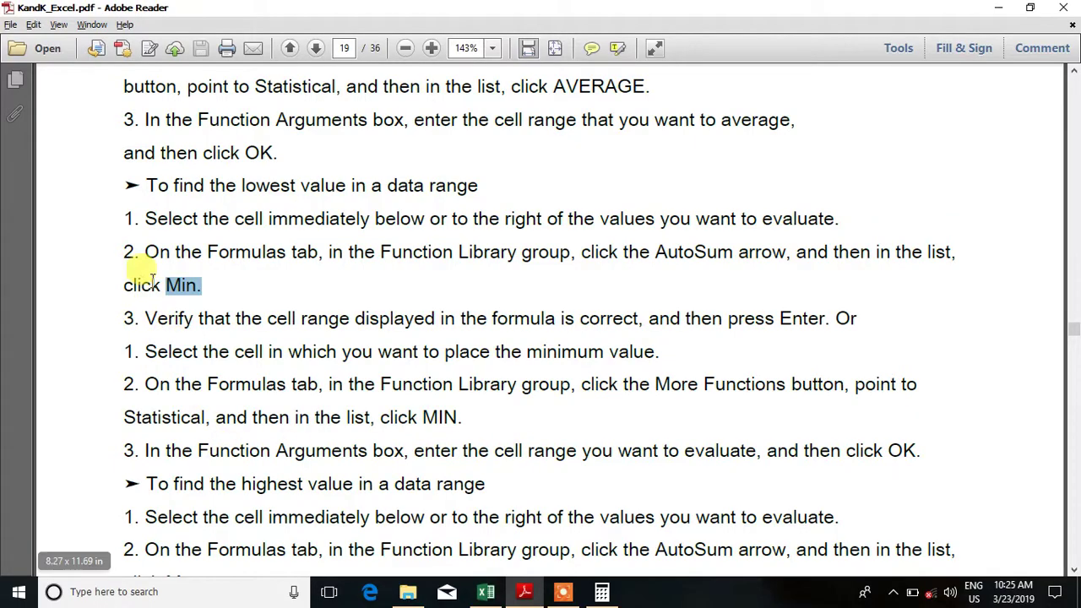
{"action": "left_click_drag", "start_coordinate": [125, 221], "coordinate": [891, 460]}
Step: Switch to Excel and enter =min(B1:B10) in B15 to find the lowest value for the Min row
{"action": "key", "text": "alt+Tab"}
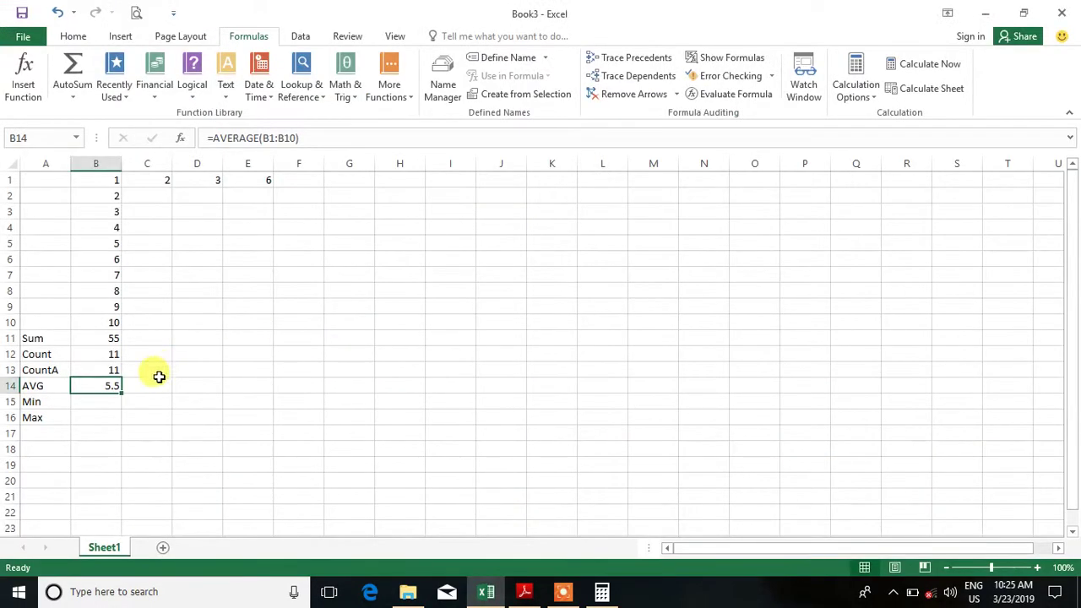
{"action": "left_click", "coordinate": [91, 402]}
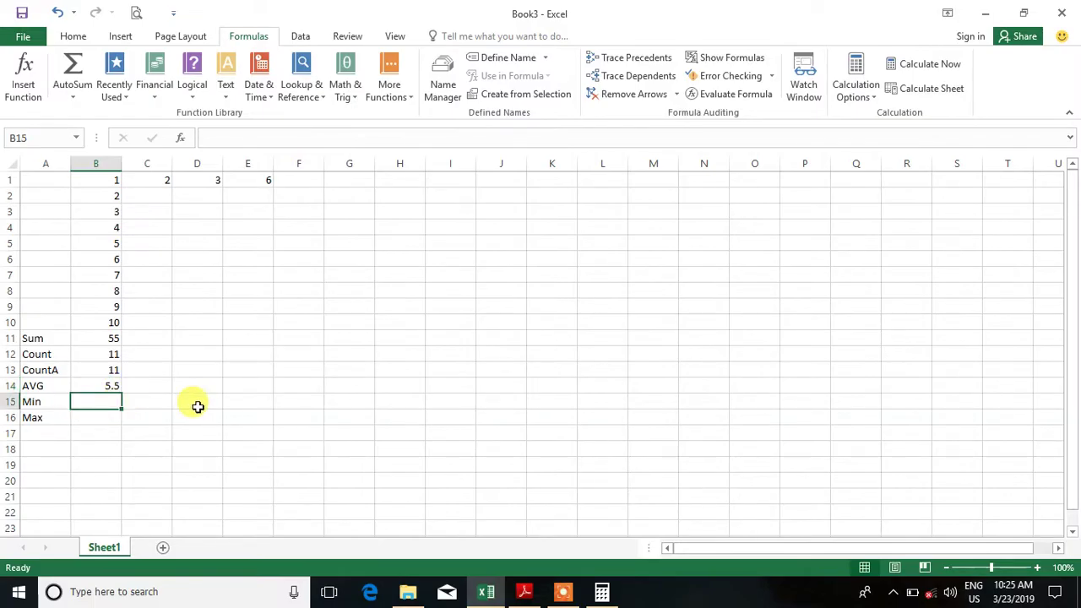
{"action": "type", "text": "=min("}
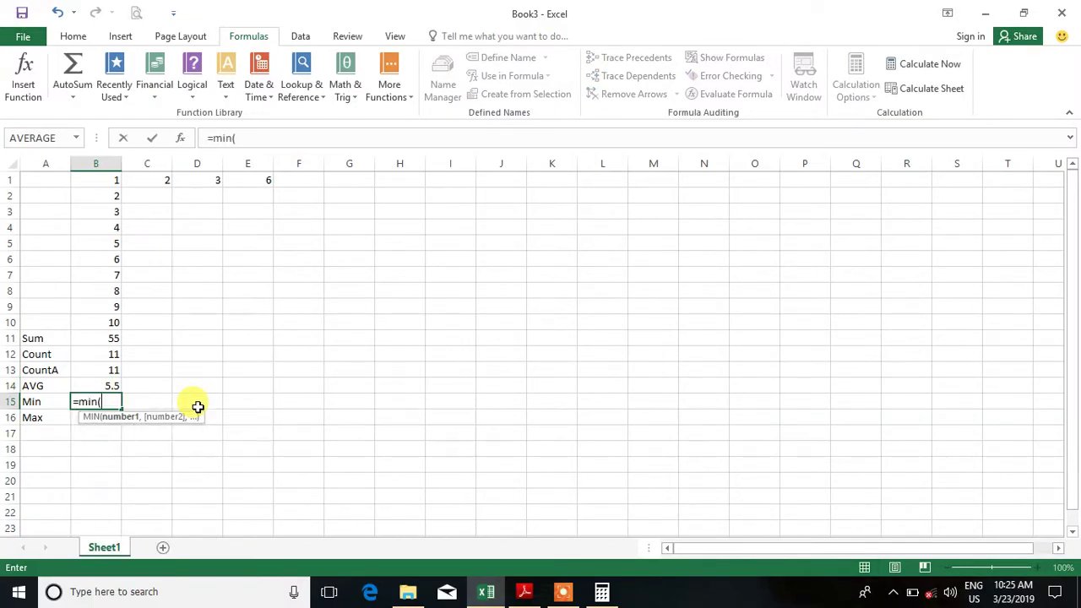
{"action": "left_click_drag", "start_coordinate": [105, 179], "coordinate": [101, 320]}
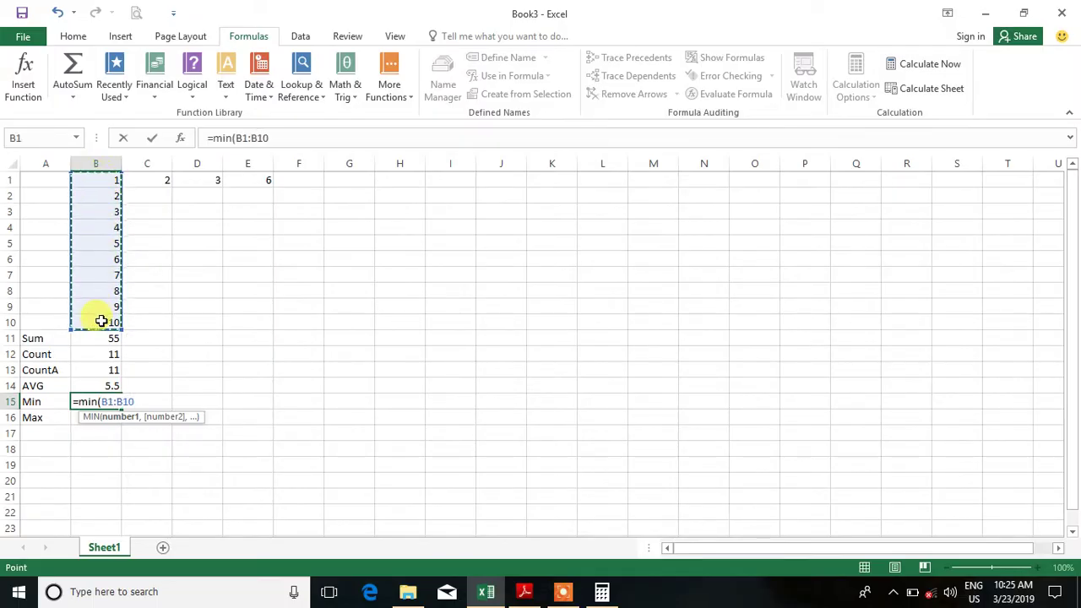
{"action": "type", "text": ")"}
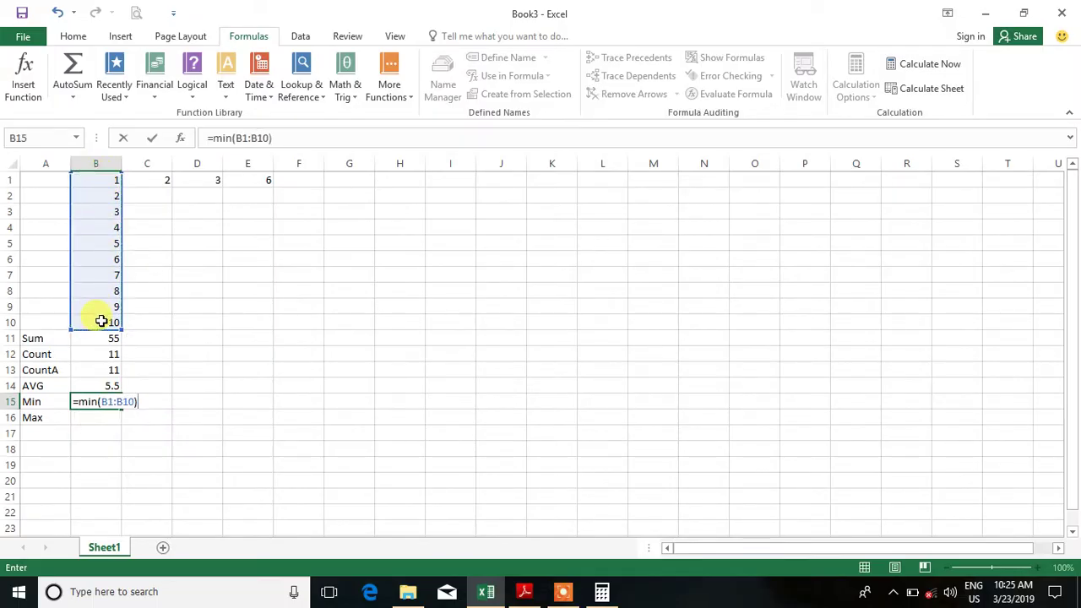
{"action": "key", "text": "Return"}
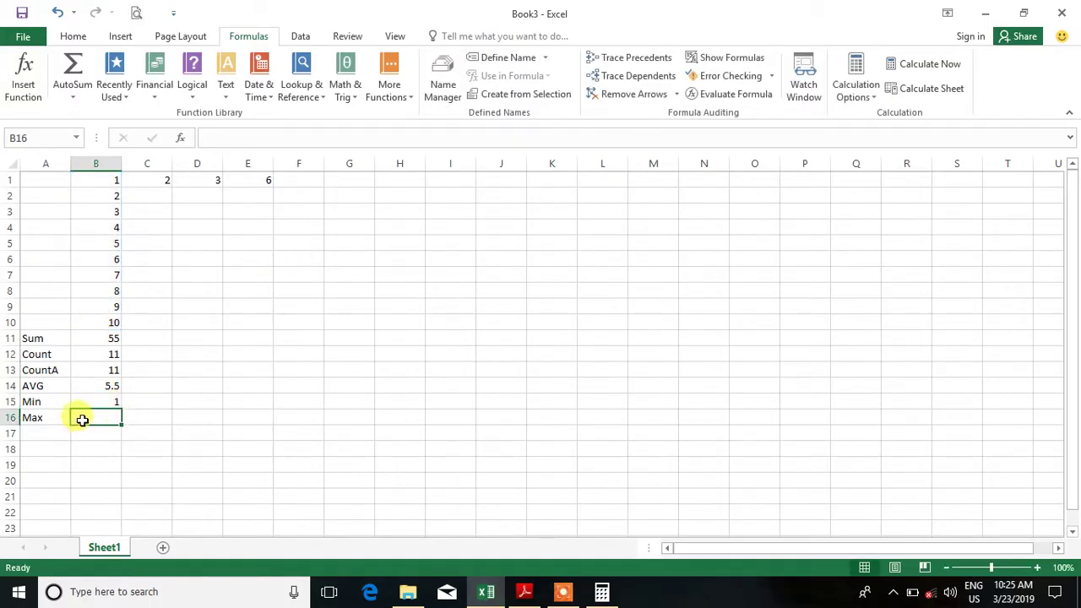
Step: Enter =max(B1:B10) in B16 to find the highest value for the Max row
{"action": "type", "text": "="}
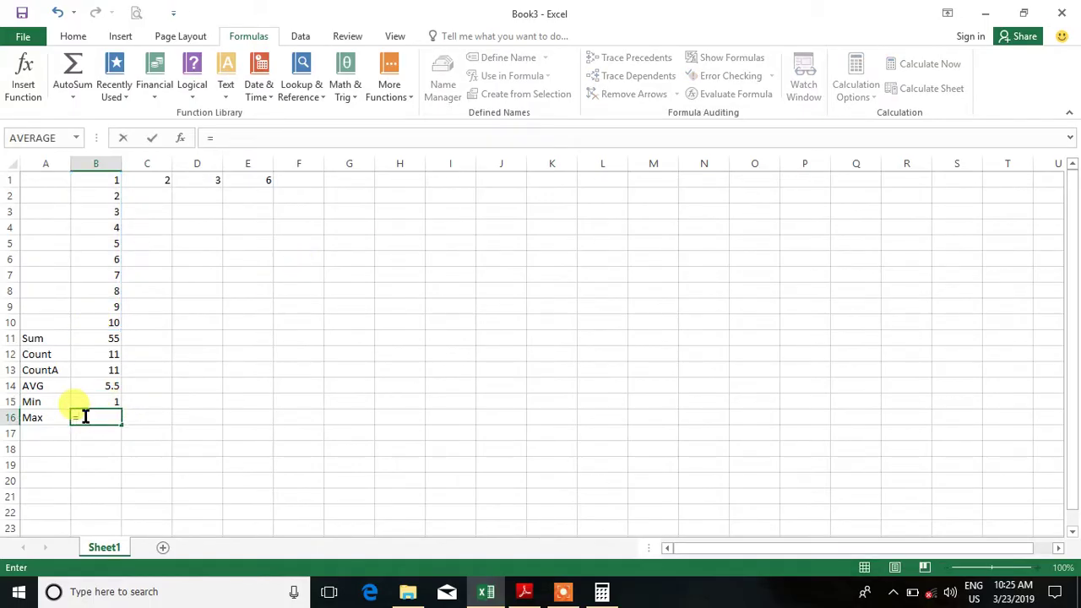
{"action": "type", "text": "max"}
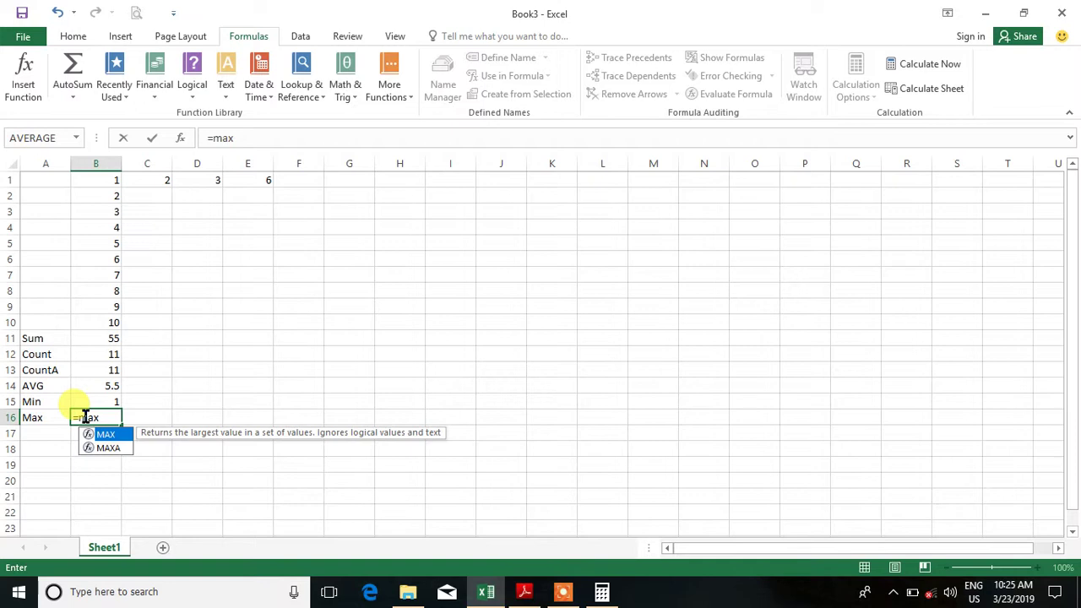
{"action": "type", "text": "("}
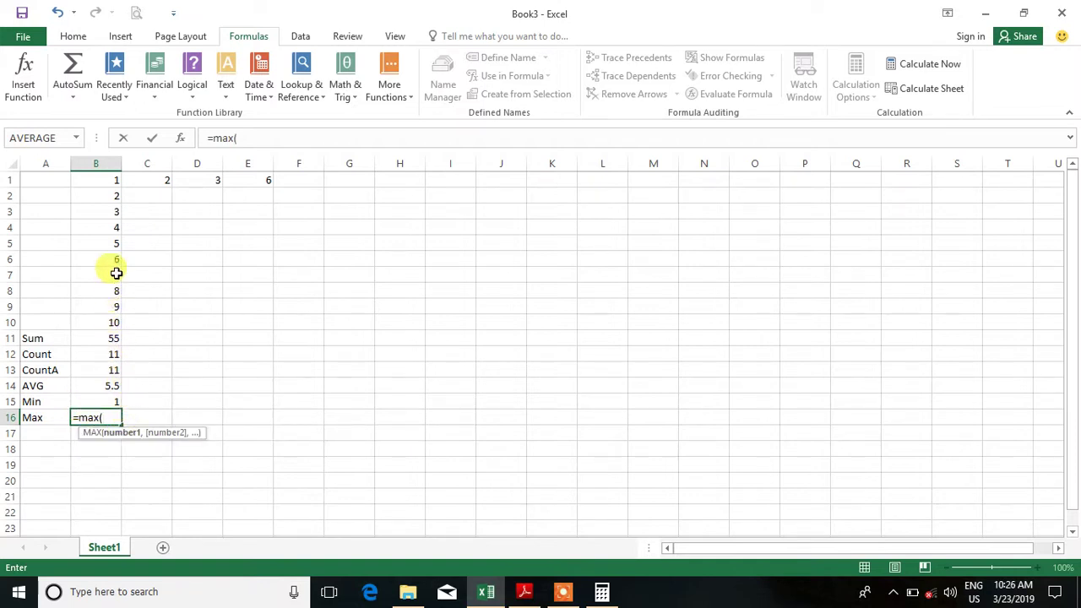
{"action": "left_click_drag", "start_coordinate": [99, 180], "coordinate": [89, 322]}
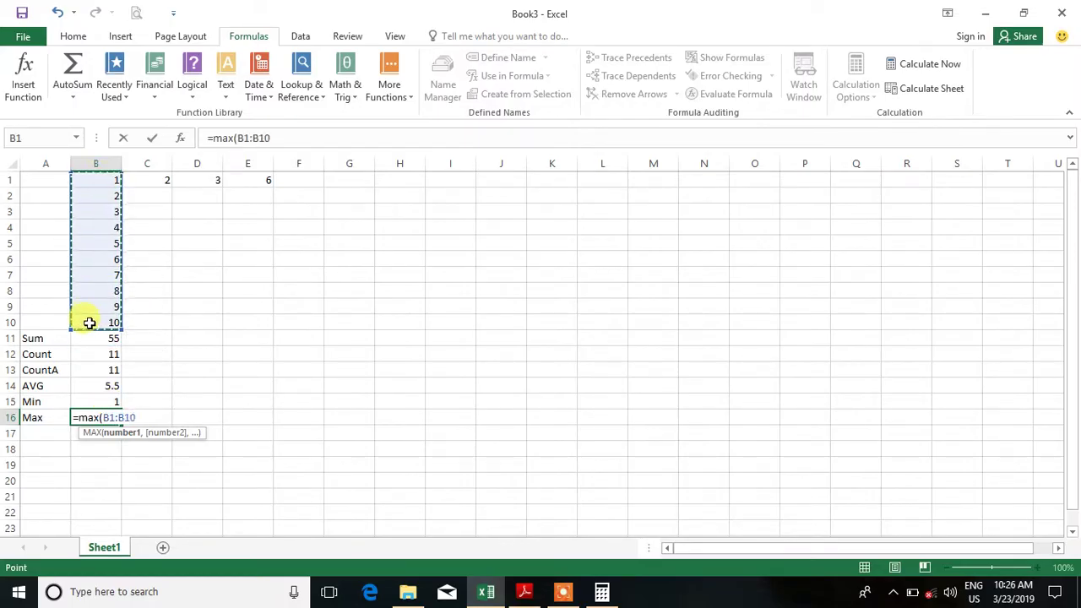
{"action": "key", "text": "Return"}
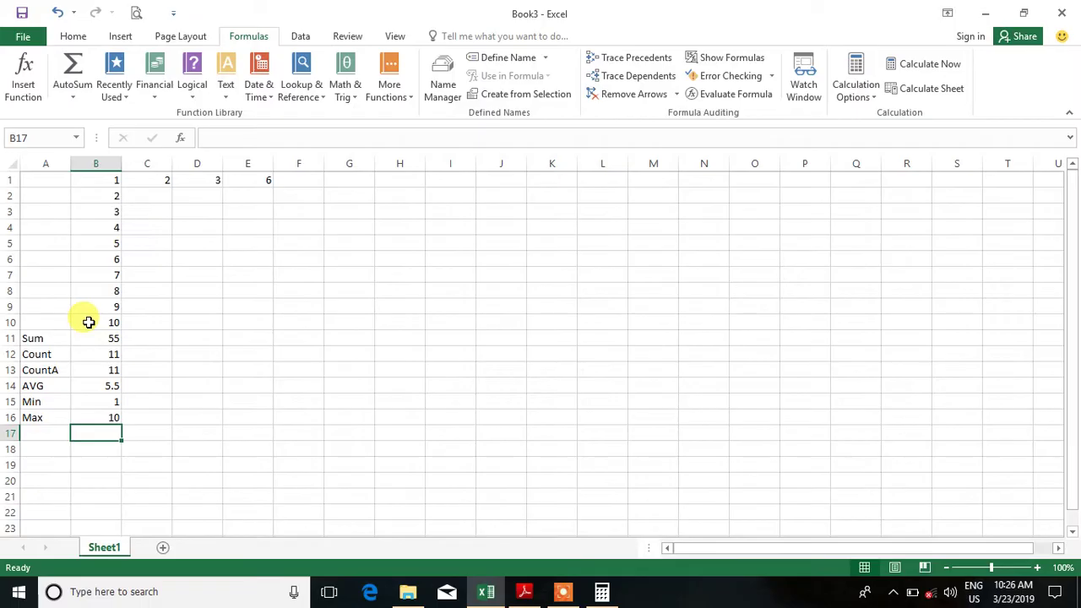
Step: Switch to the Adobe Reader guide and review how to find the highest value in a data range, through to the Practice Tasks
{"action": "key", "text": "alt+Tab"}
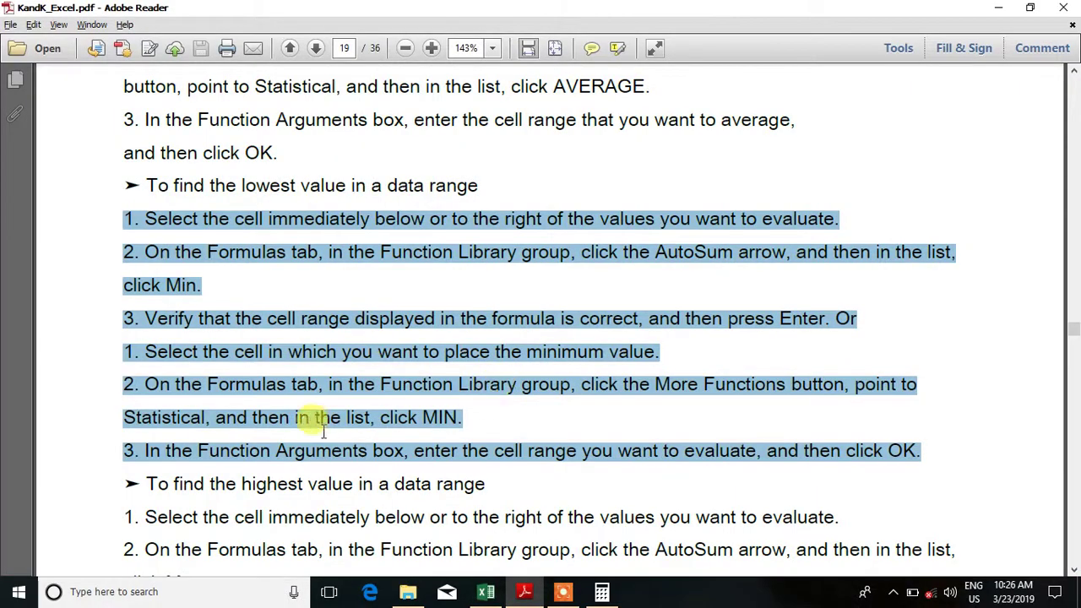
{"action": "scroll", "coordinate": [279, 372], "scroll_direction": "down", "scroll_amount": 3}
{"action": "left_click_drag", "start_coordinate": [242, 319], "coordinate": [352, 321]}
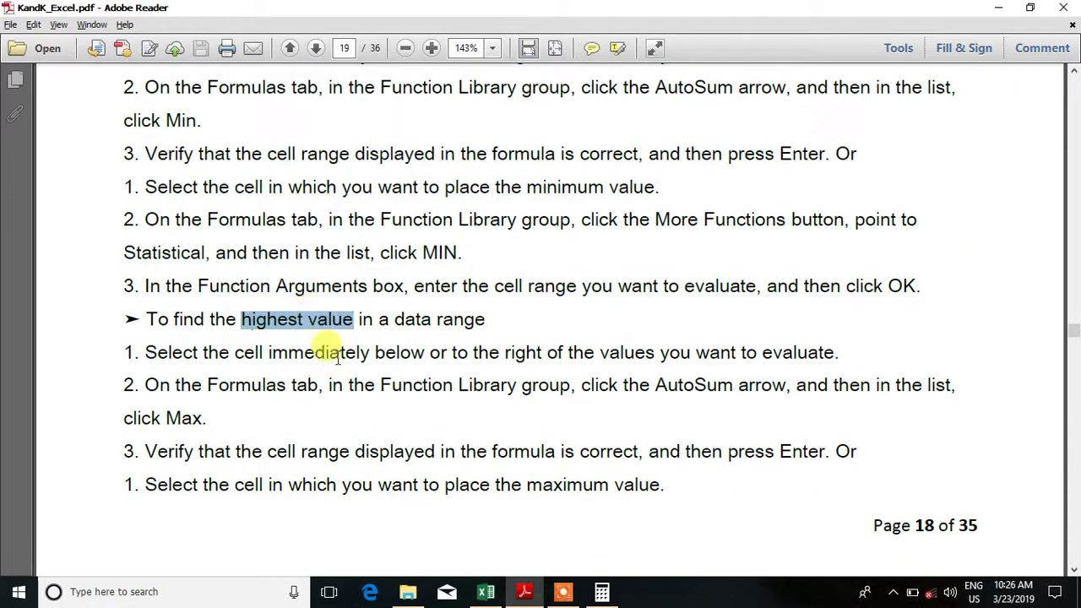
{"action": "left_click_drag", "start_coordinate": [139, 414], "coordinate": [270, 422]}
{"action": "left_click", "coordinate": [199, 425]}
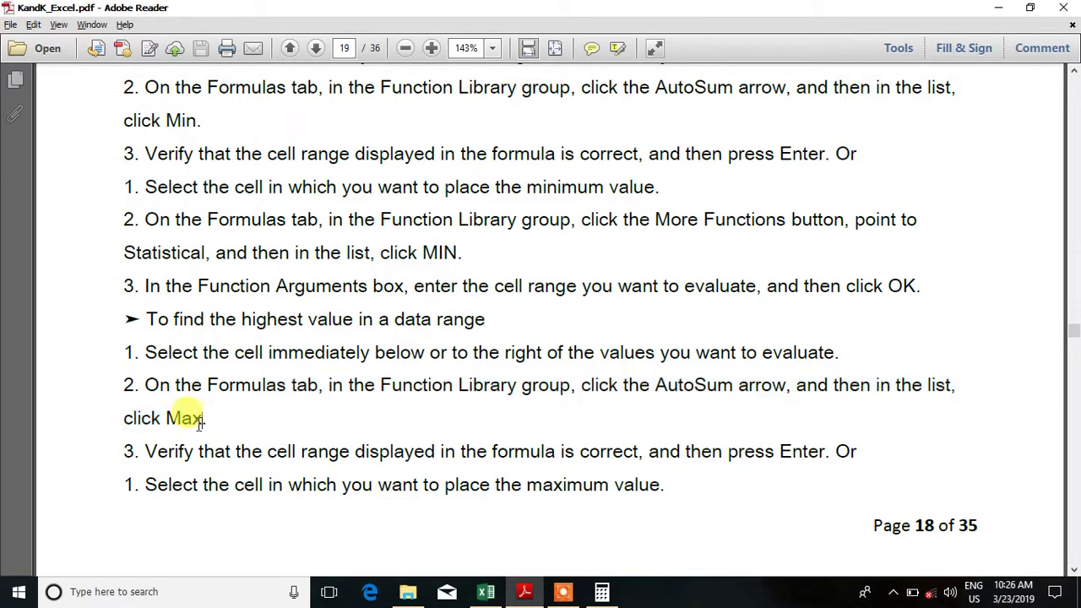
{"action": "scroll", "coordinate": [269, 422], "scroll_direction": "down", "scroll_amount": 14}
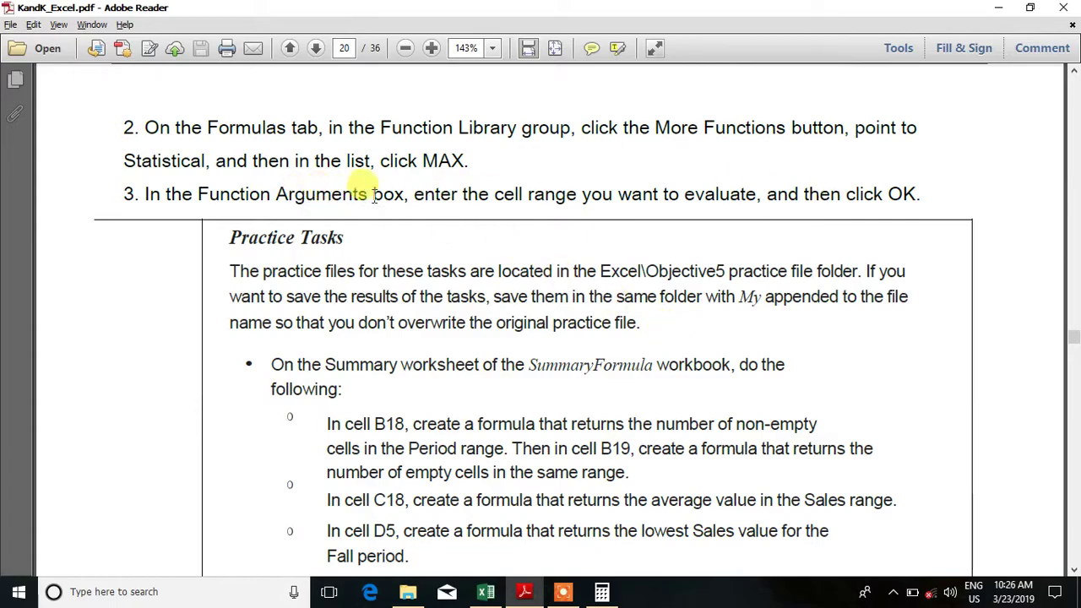
{"action": "key", "text": "alt+Tab"}
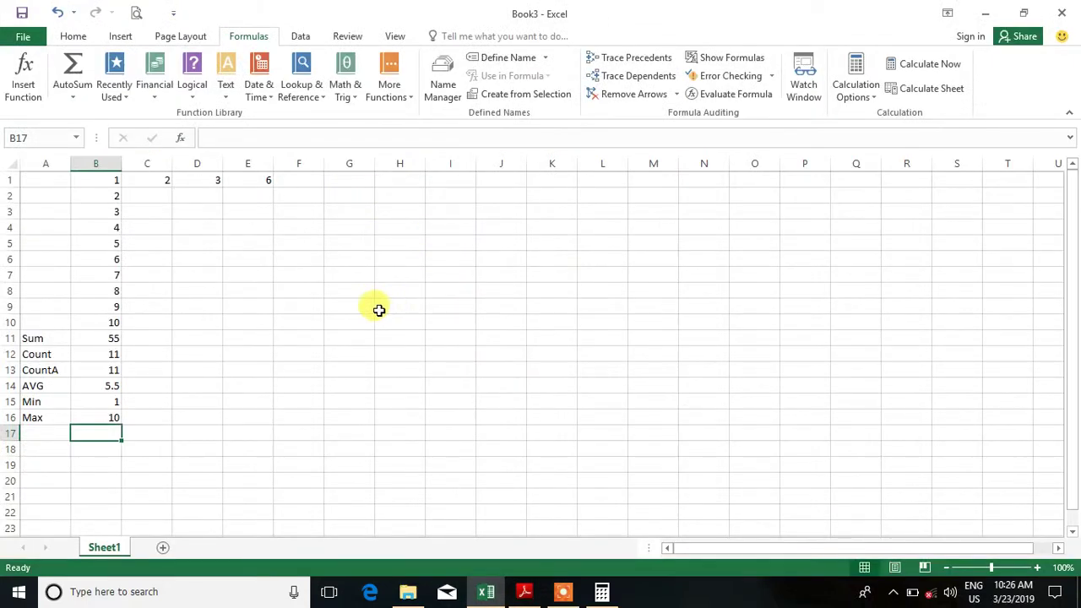
{"action": "key", "text": "alt+Tab"}
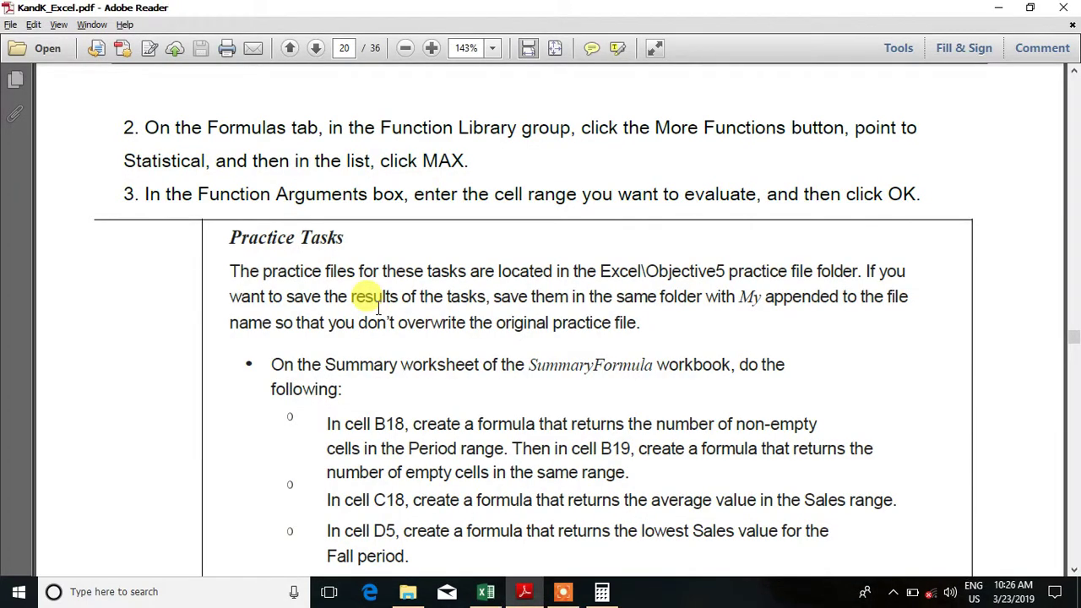